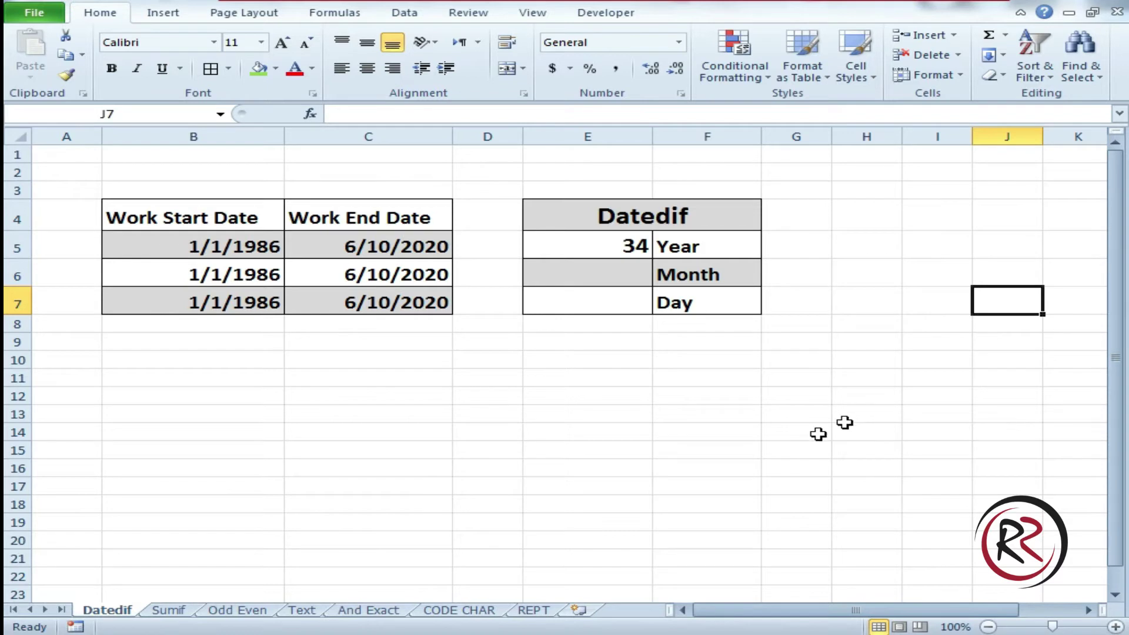
Step: Enter =DATEDIF(B5,C5,"y") in cell E5 to calculate the years between the work start and end dates
{"action": "left_click", "coordinate": [627, 250]}
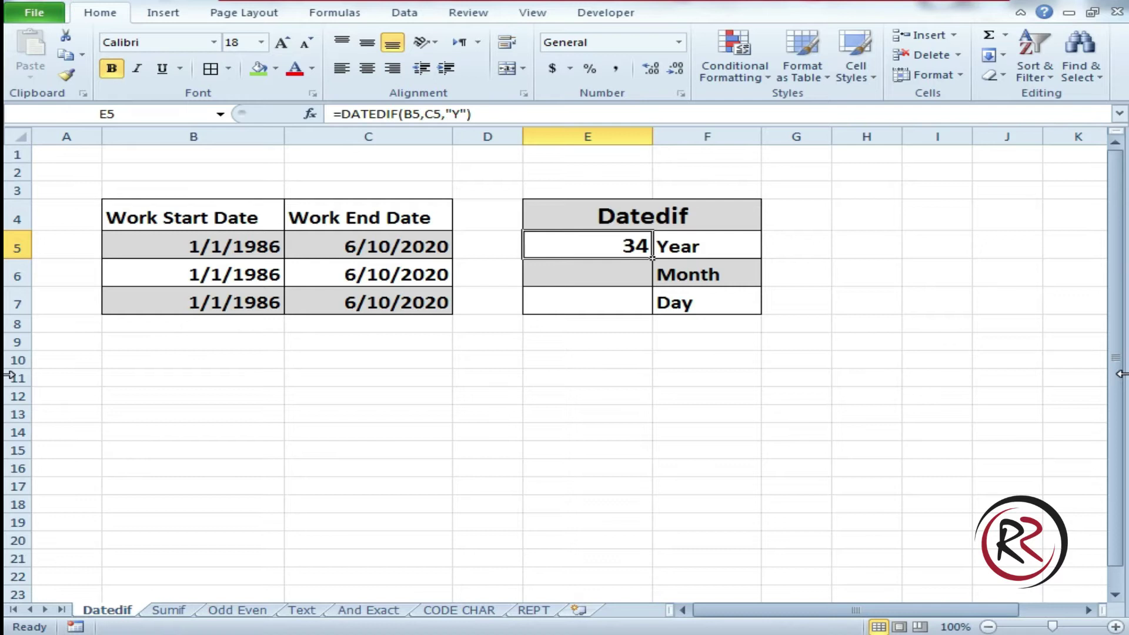
{"action": "type", "text": "="}
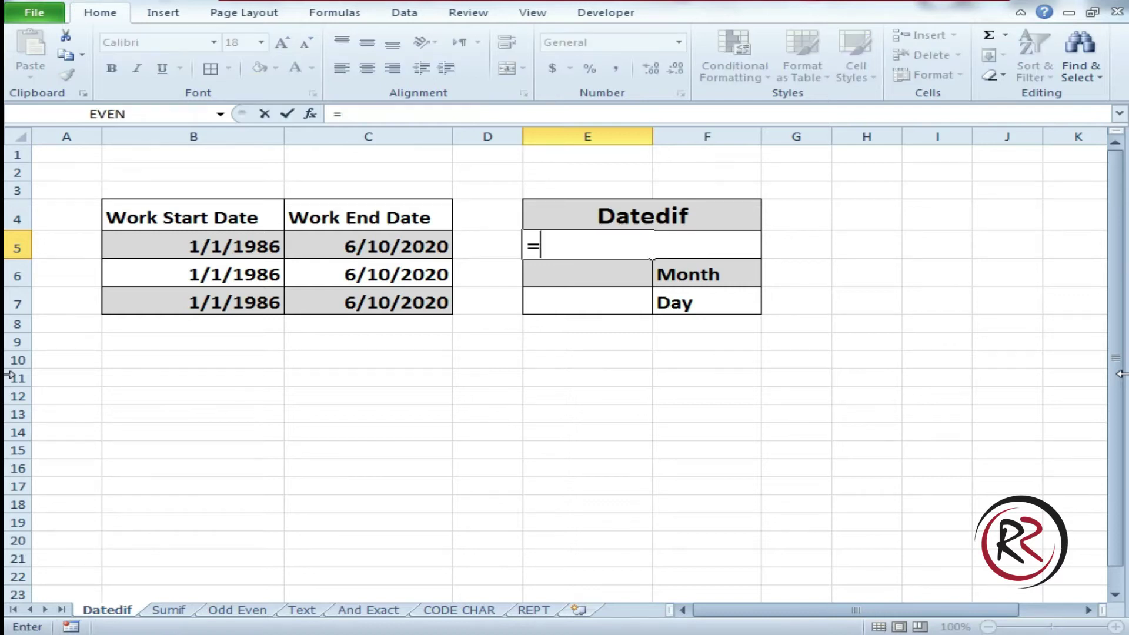
{"action": "type", "text": "datedif("}
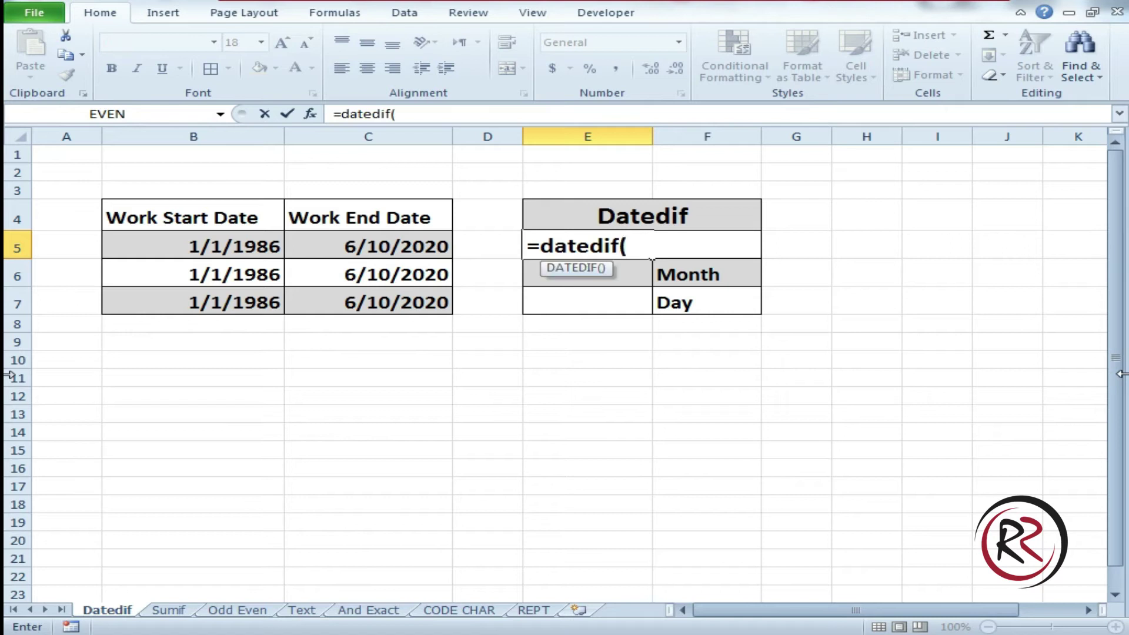
{"action": "left_click", "coordinate": [238, 247]}
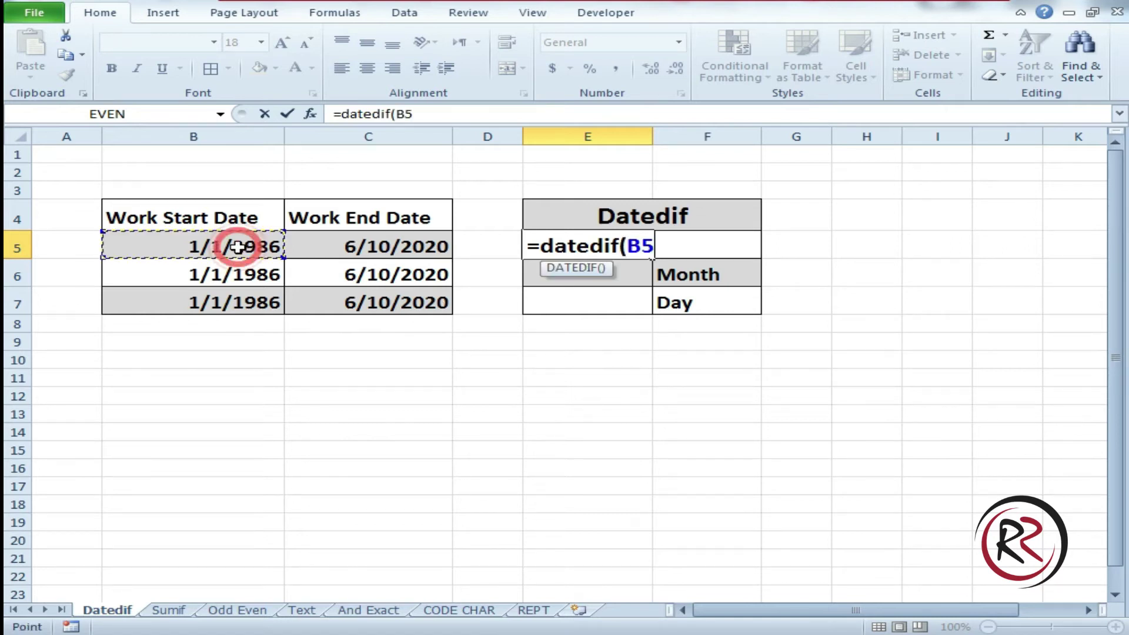
{"action": "type", "text": ","}
{"action": "left_click", "coordinate": [373, 250]}
{"action": "type", "text": ",\"y"}
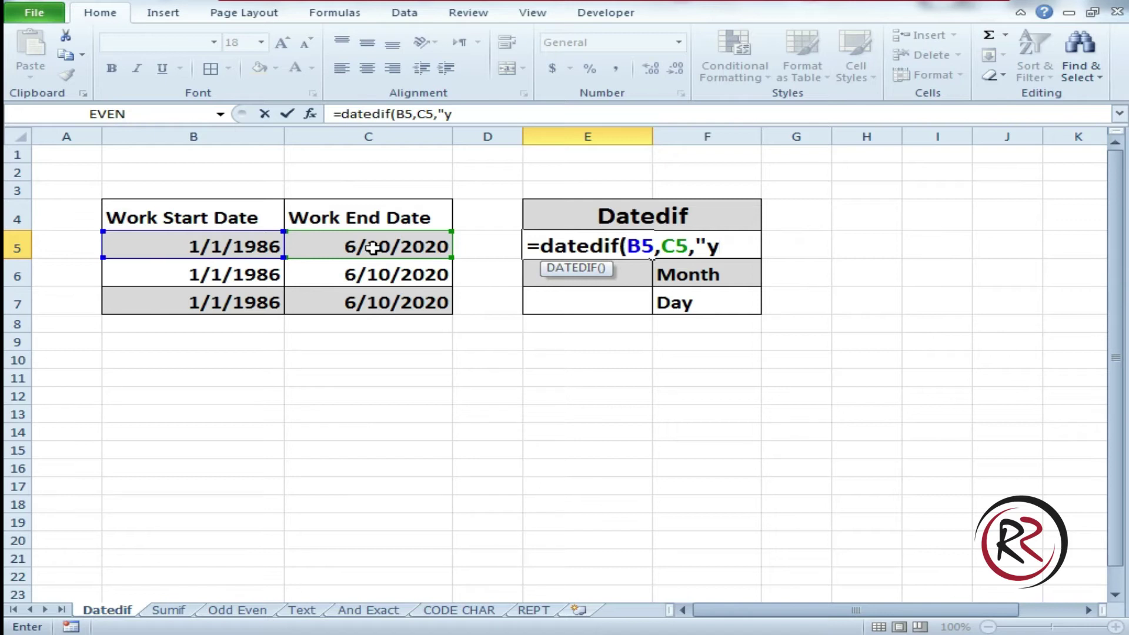
{"action": "type", "text": "\")"}
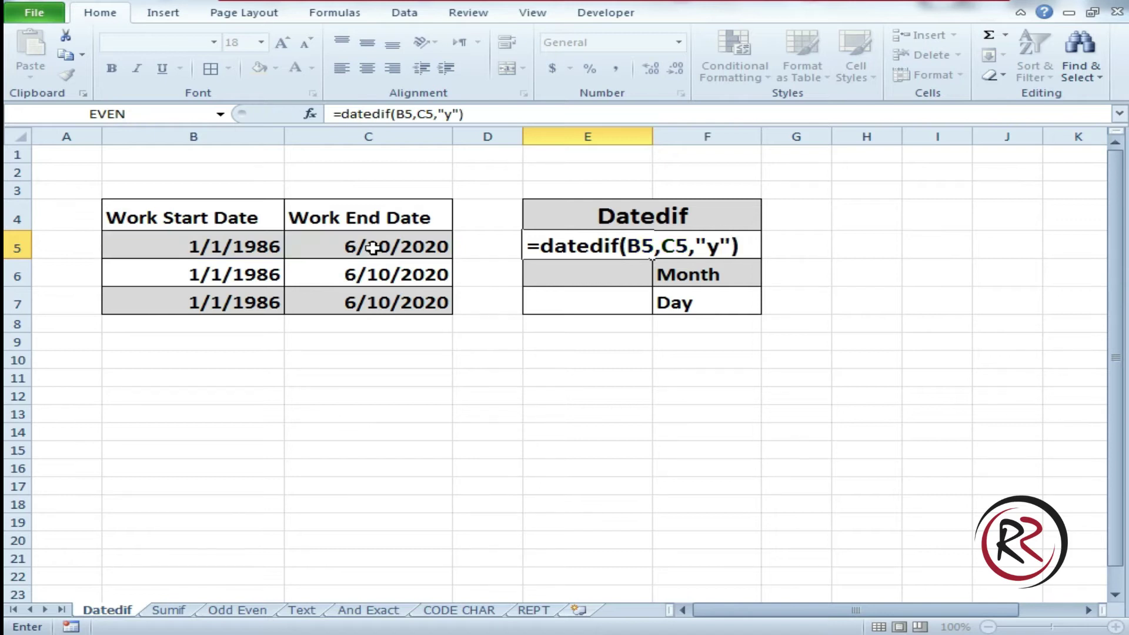
{"action": "key", "text": "Return"}
{"action": "key", "text": "Up"}
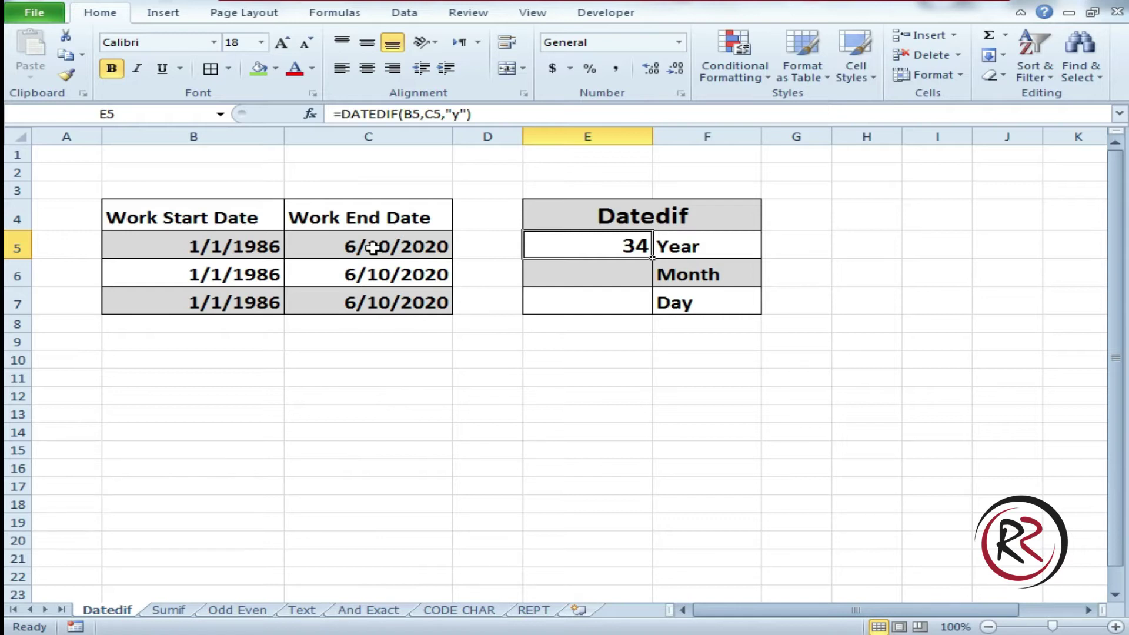
Step: Enter =DATEDIF(B6,C6,"m") in cell E6 to calculate the months between the work start and end dates
{"action": "key", "text": "Down"}
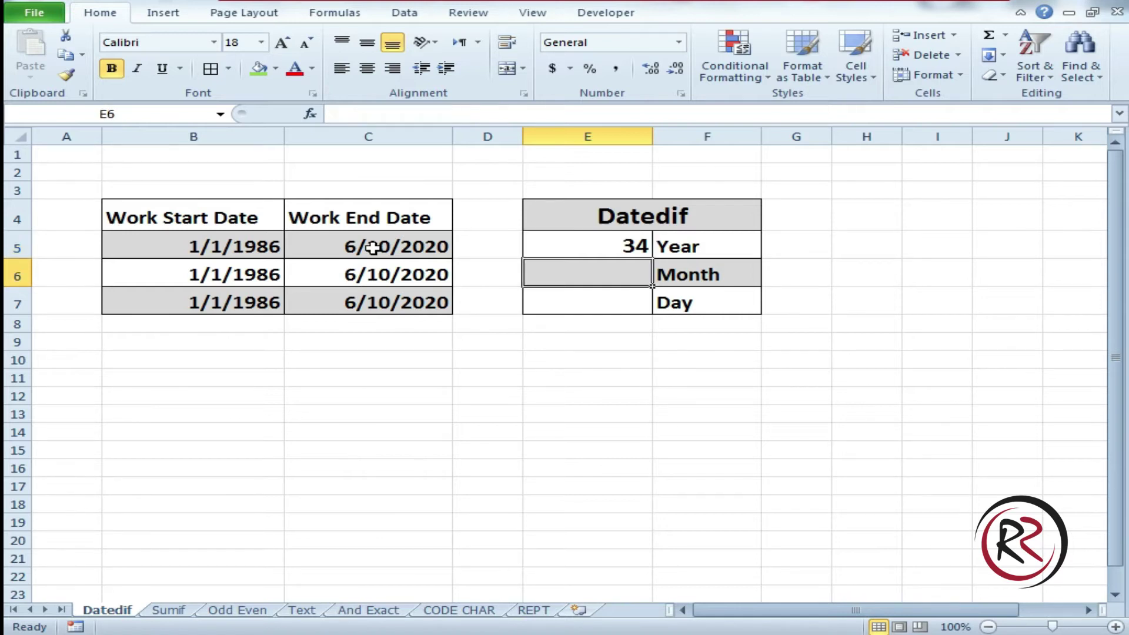
{"action": "type", "text": "=d"}
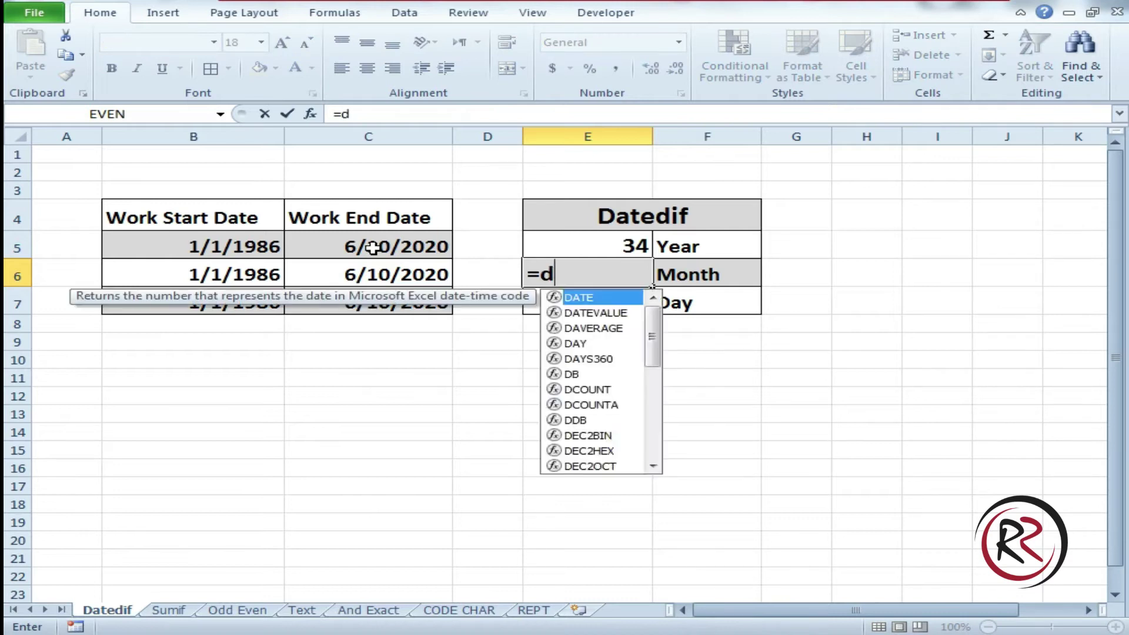
{"action": "type", "text": "at"}
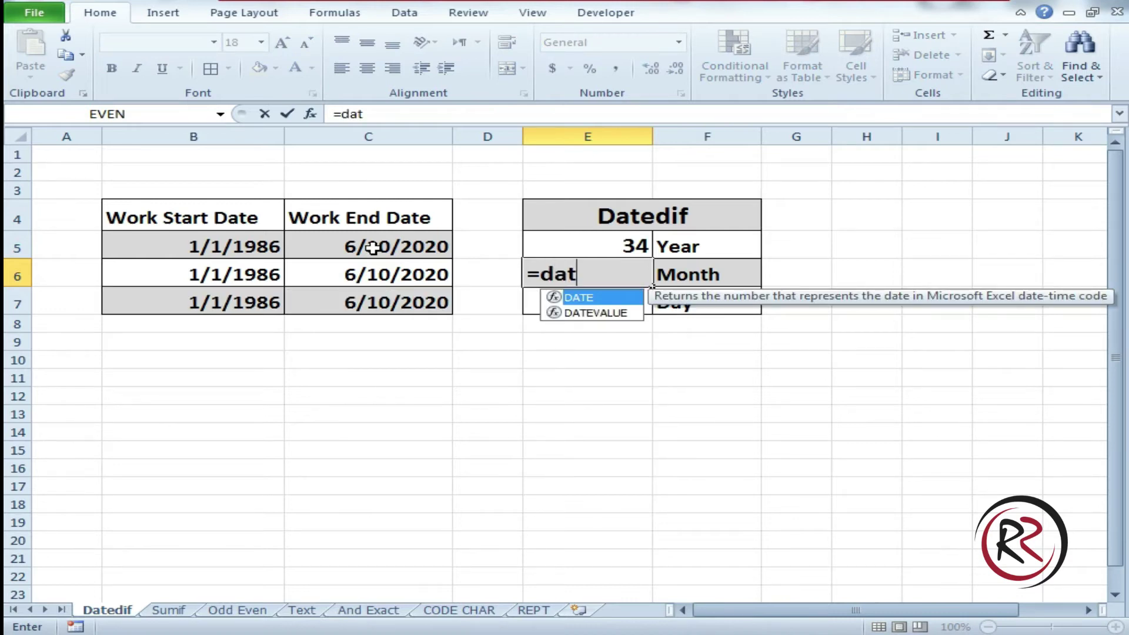
{"action": "type", "text": "edif("}
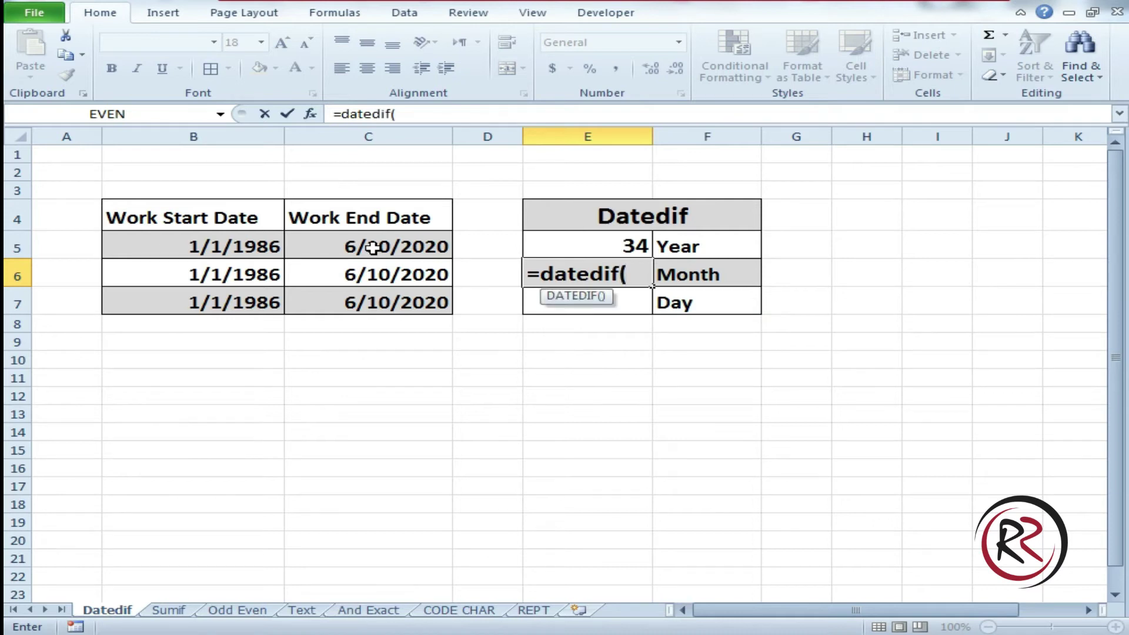
{"action": "key", "text": "Left"}
{"action": "key", "text": "Left"}
{"action": "key", "text": "Left"}
{"action": "type", "text": ","}
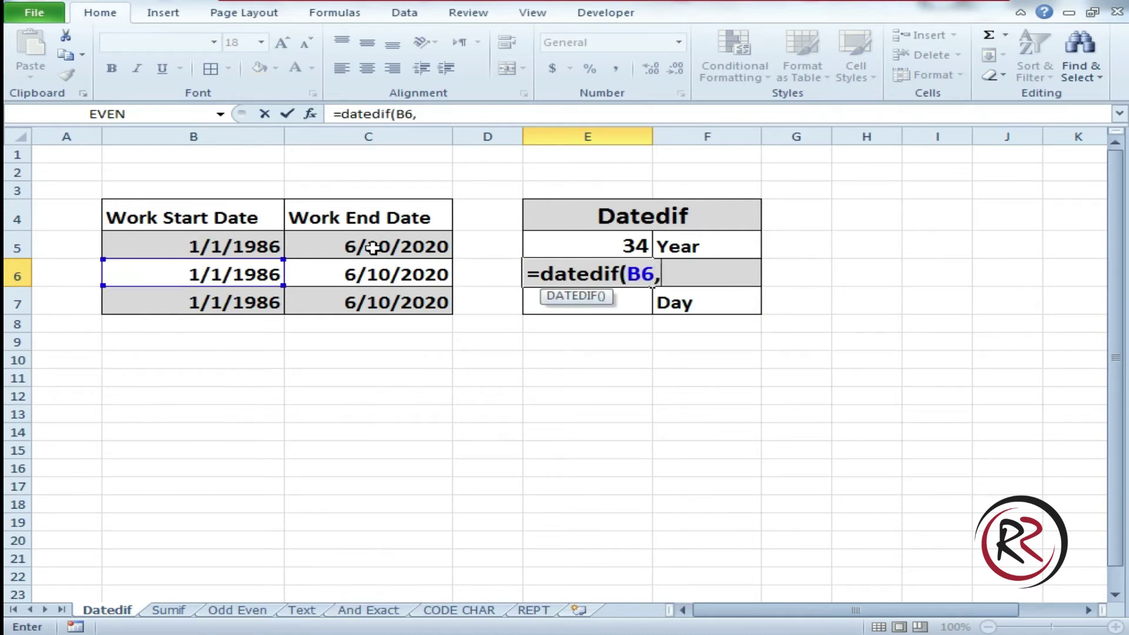
{"action": "left_click", "coordinate": [358, 274]}
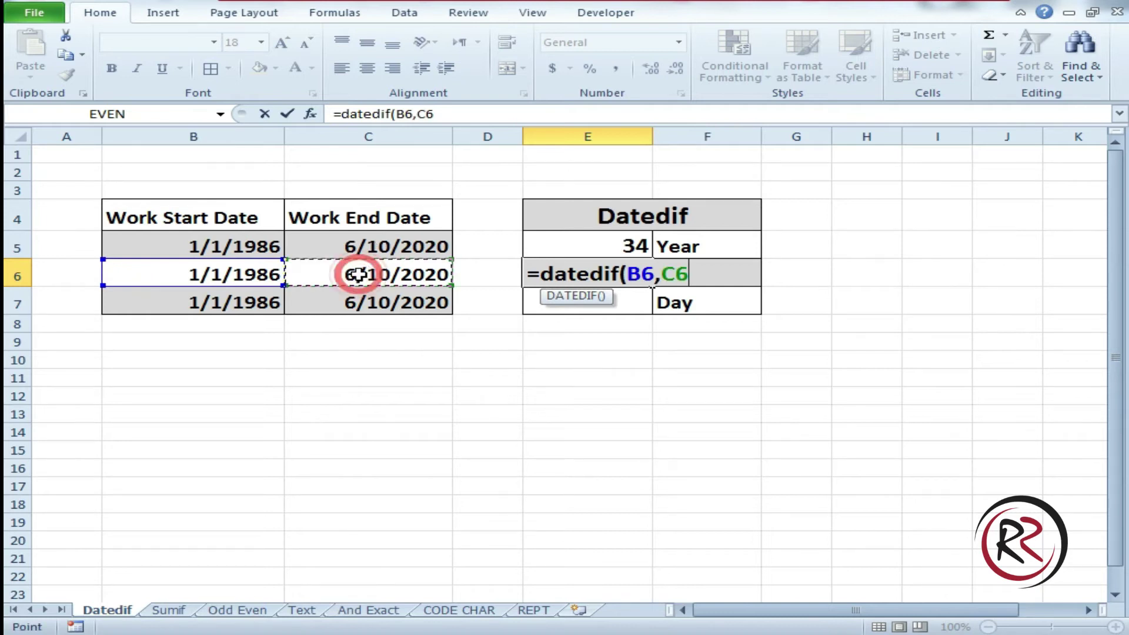
{"action": "type", "text": ","}
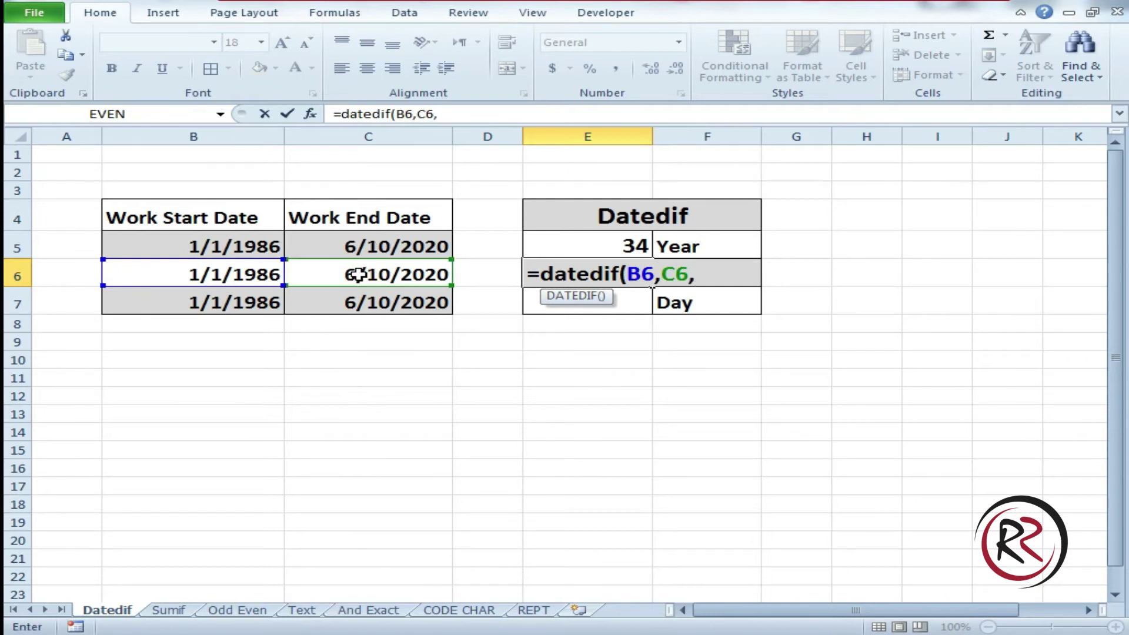
{"action": "type", "text": "\"m\")"}
{"action": "key", "text": "Return"}
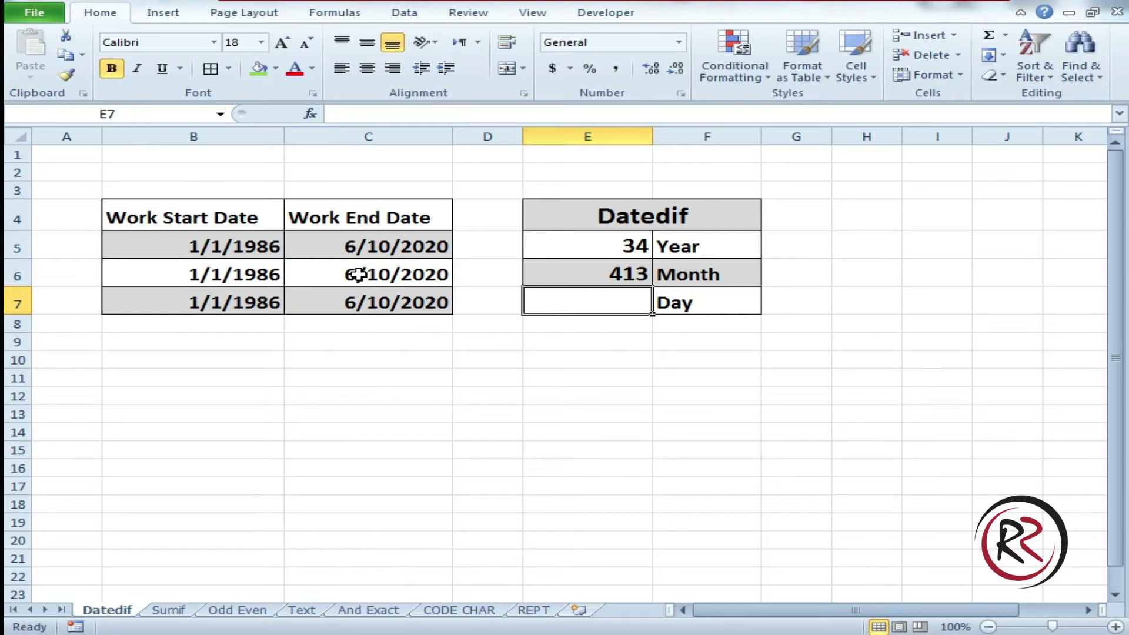
Step: Enter =DATEDIF(B7,C7,"D") in cell E7 to calculate the days between the work start and end dates
{"action": "type", "text": "="}
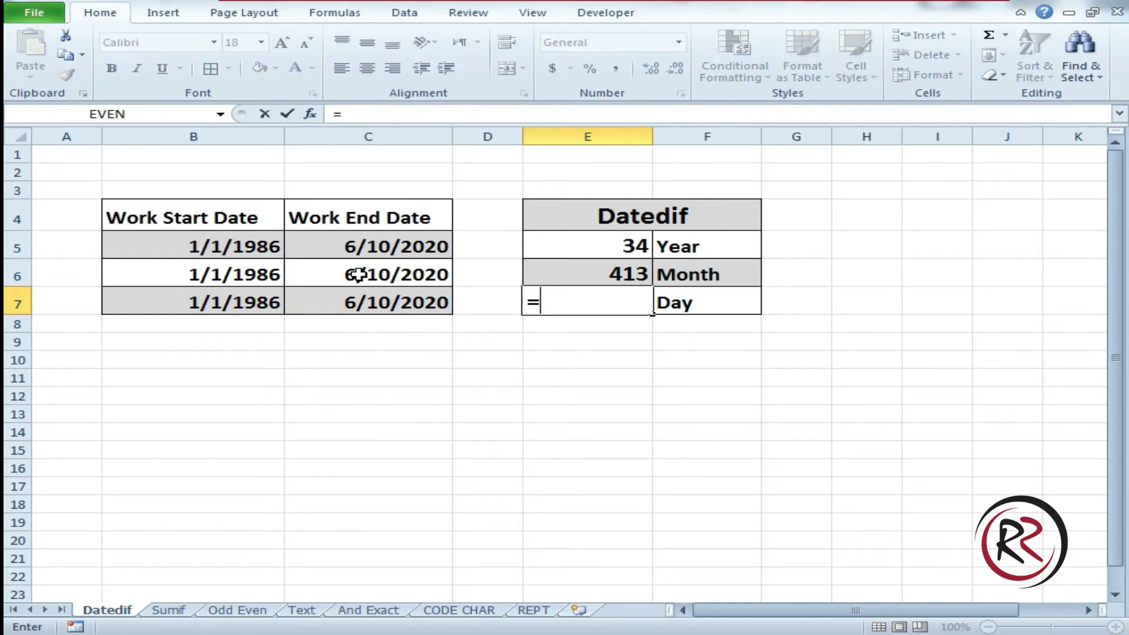
{"action": "type", "text": "DATEDIF("}
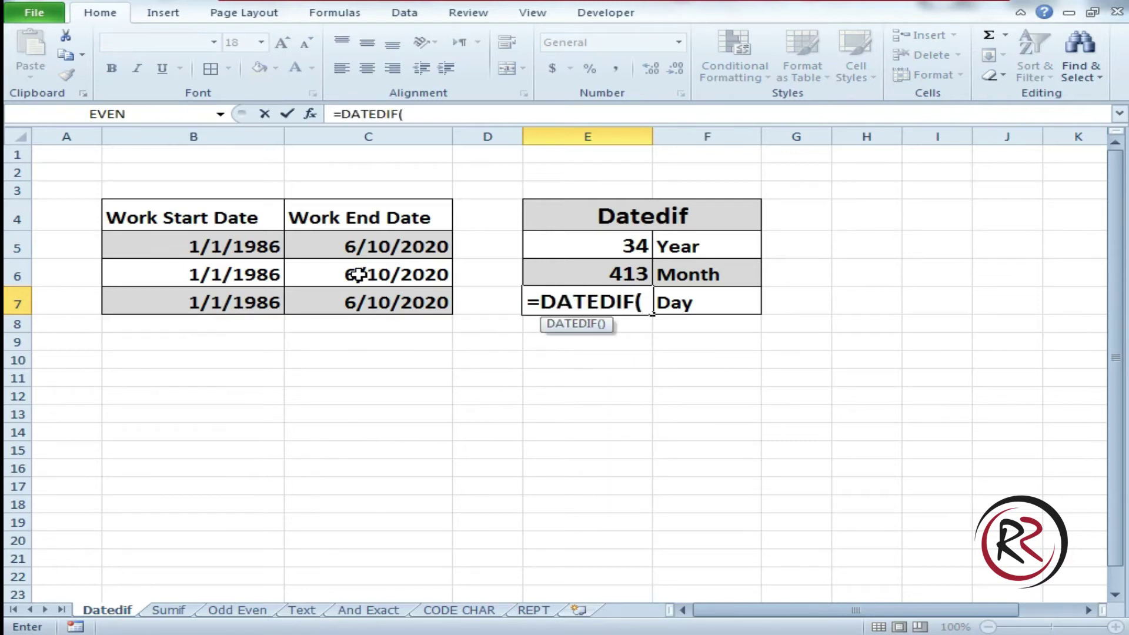
{"action": "left_click", "coordinate": [215, 304]}
{"action": "type", "text": ","}
{"action": "left_click", "coordinate": [346, 304]}
{"action": "type", "text": ","}
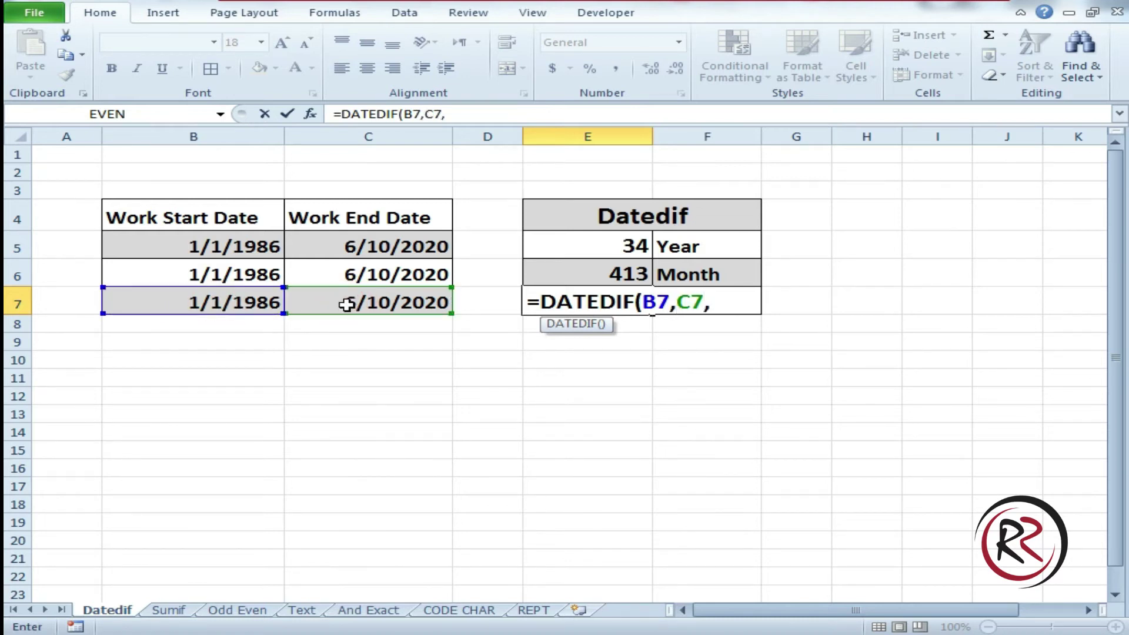
{"action": "type", "text": "\"D\")"}
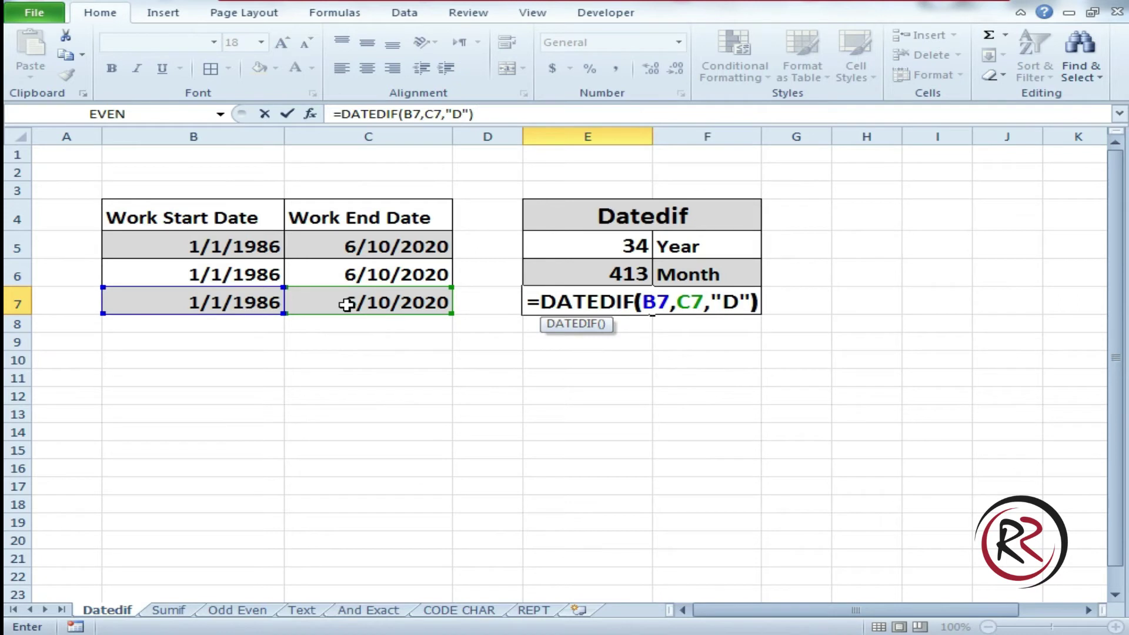
{"action": "key", "text": "Return"}
{"action": "key", "text": "Up"}
{"action": "key", "text": "Up"}
{"action": "key", "text": "Up"}
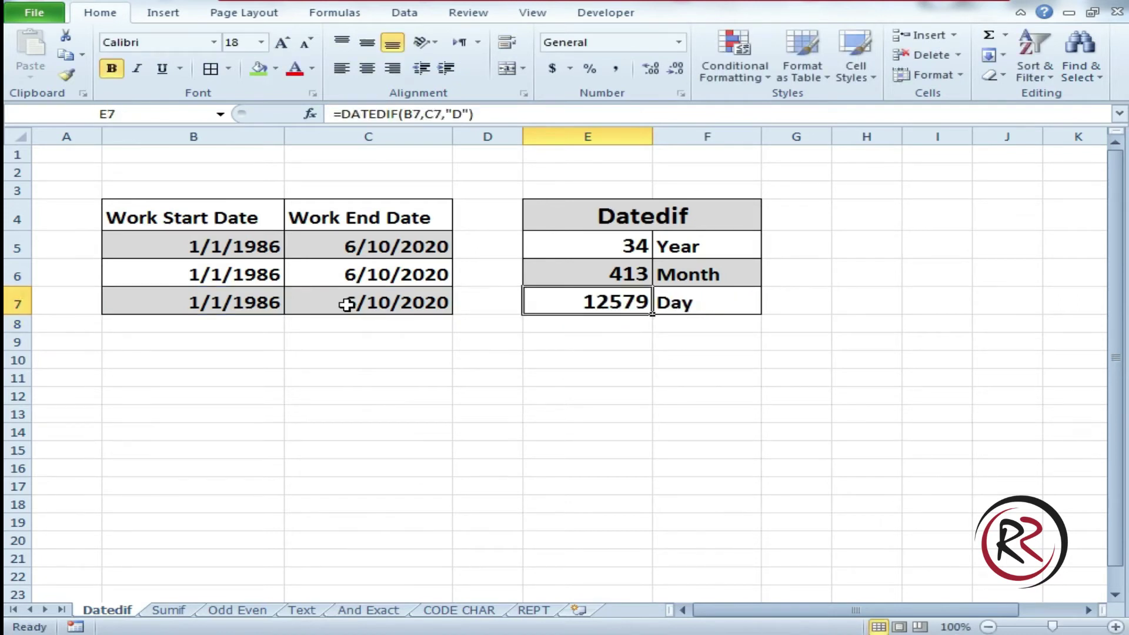
{"action": "key", "text": "Down"}
{"action": "key", "text": "Down"}
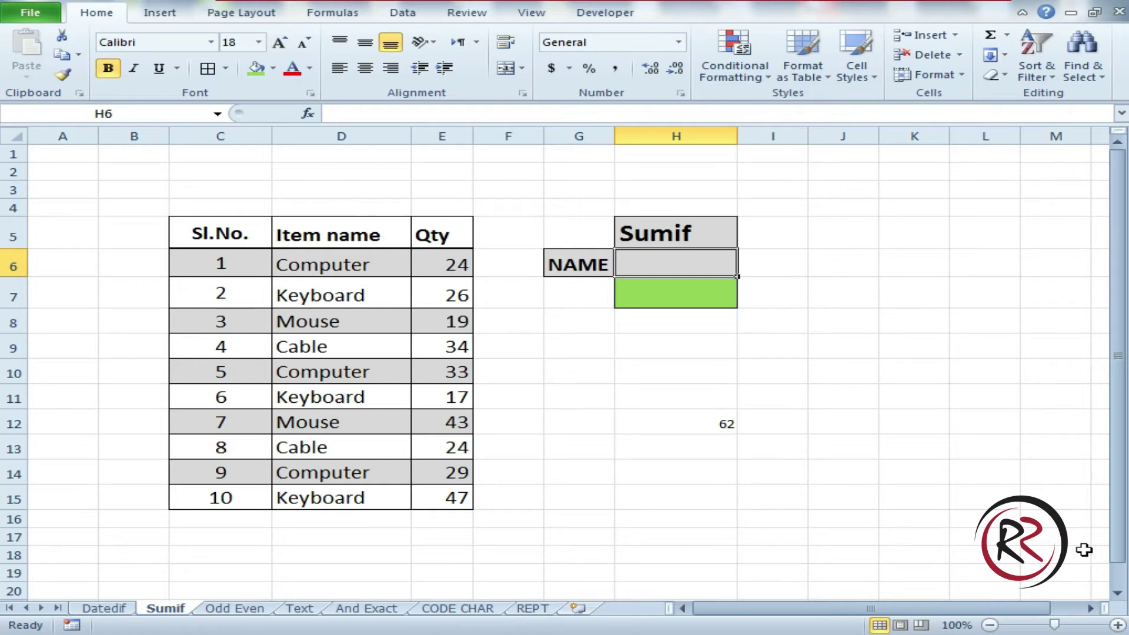
Step: Examine the repeated entries in the Item name column of the Sumif sheet's table
{"action": "left_click", "coordinate": [362, 267]}
{"action": "left_click", "coordinate": [360, 295]}
{"action": "left_click", "coordinate": [359, 319]}
{"action": "left_click", "coordinate": [364, 347]}
{"action": "left_click", "coordinate": [369, 374]}
{"action": "left_click", "coordinate": [371, 398]}
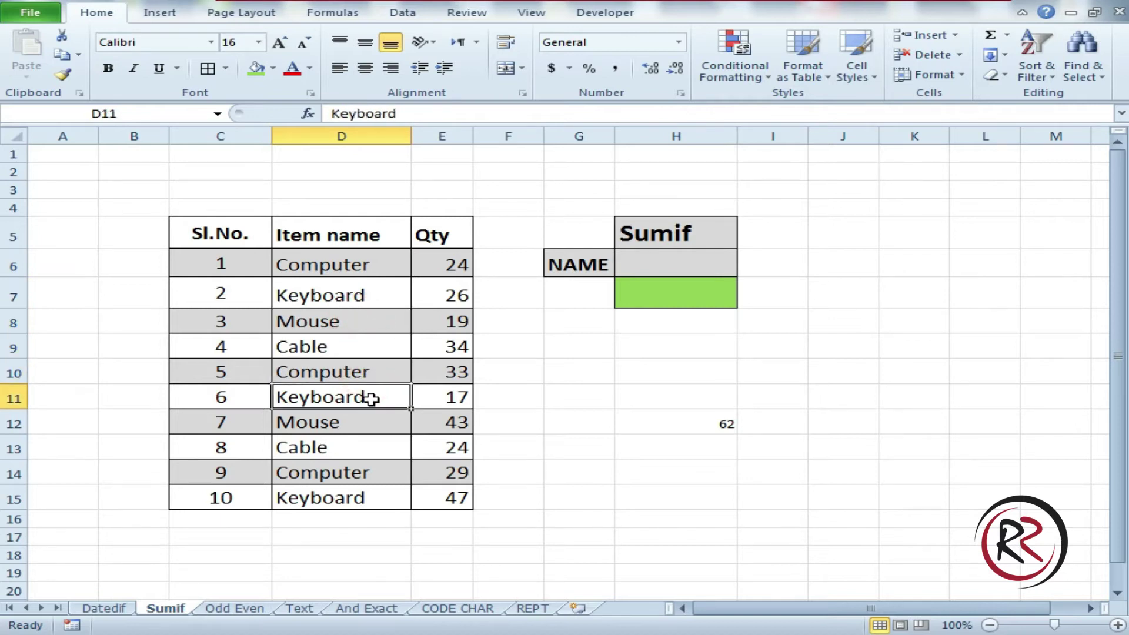
{"action": "left_click", "coordinate": [353, 447]}
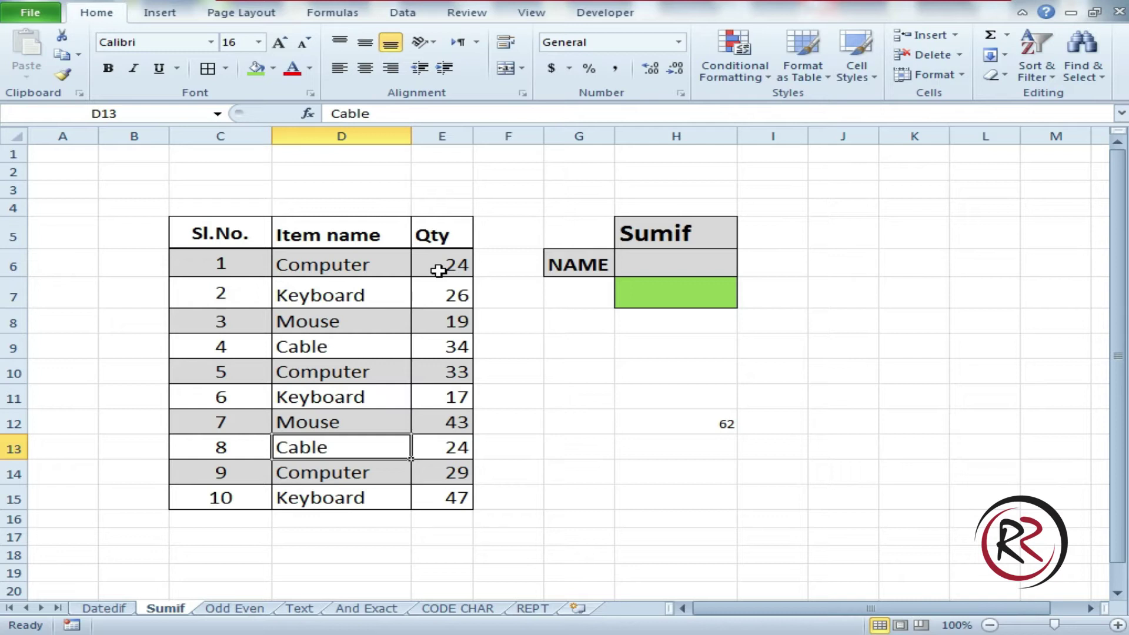
Step: Enter =SUMIF(D5:E15,H6,E5:E15) in the green cell H7 to total the quantities for the item named in H6
{"action": "left_click", "coordinate": [713, 268]}
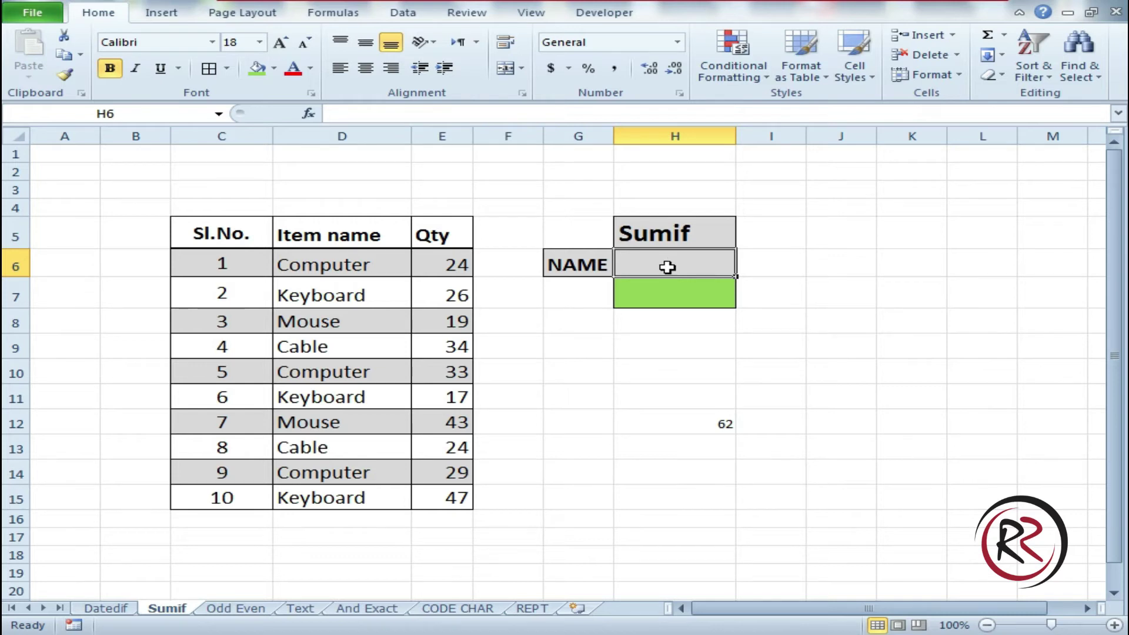
{"action": "left_click", "coordinate": [674, 298]}
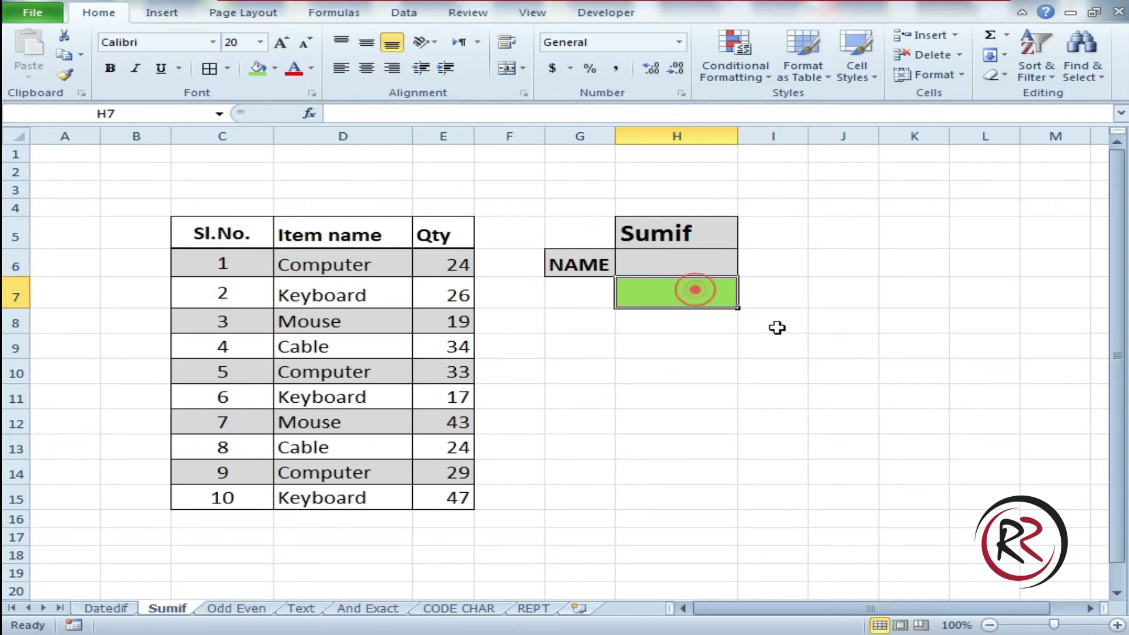
{"action": "type", "text": "="}
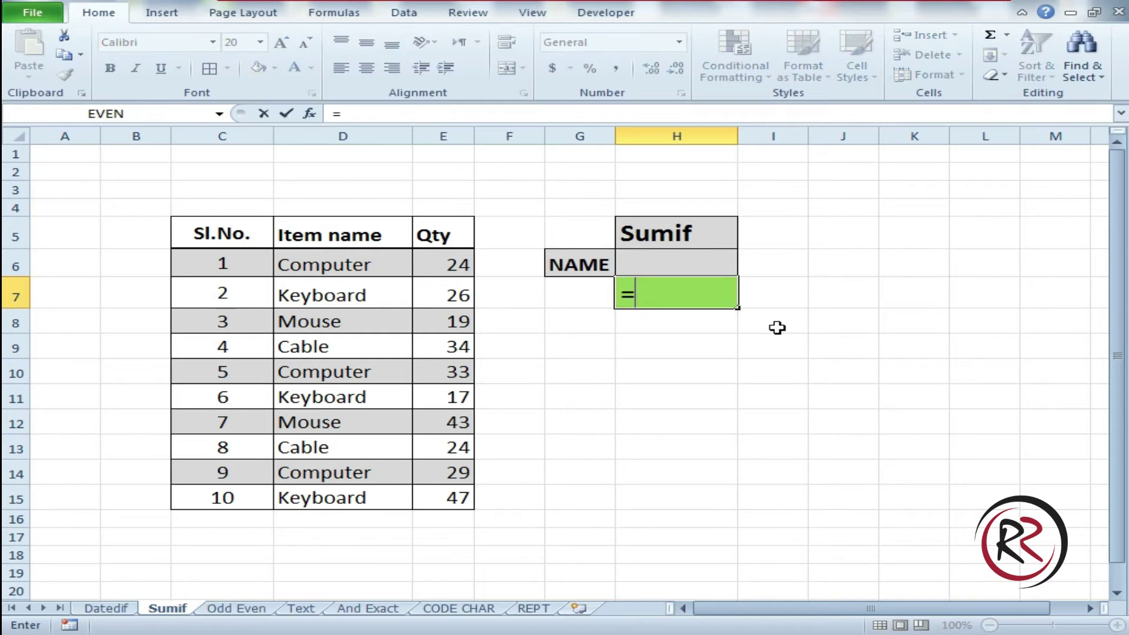
{"action": "type", "text": "sumif("}
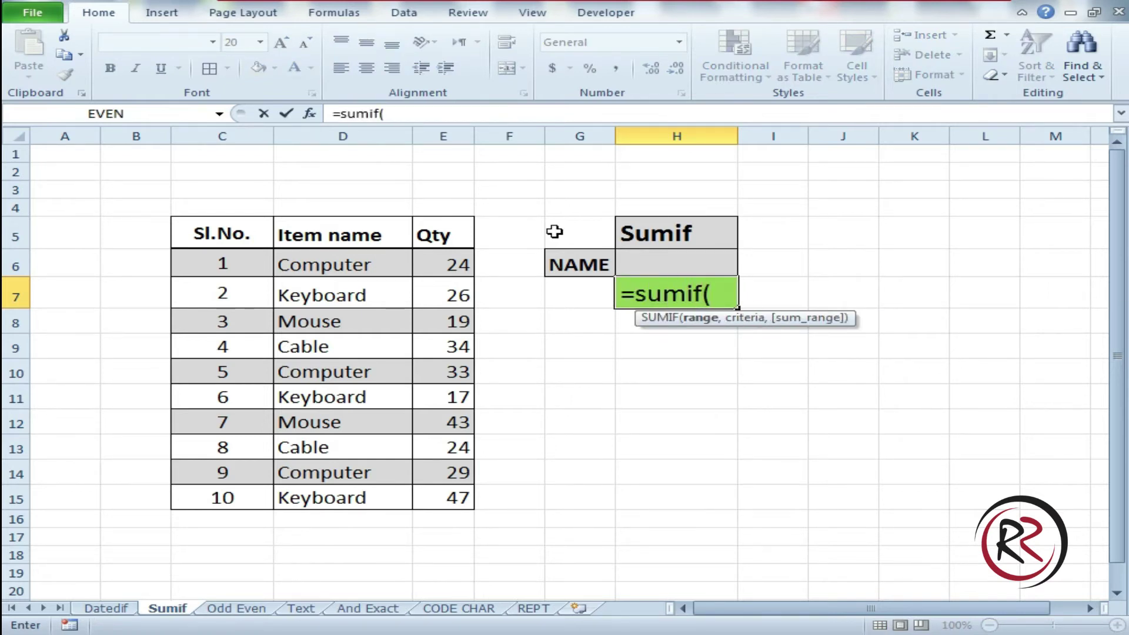
{"action": "left_click_drag", "start_coordinate": [334, 230], "coordinate": [444, 496]}
{"action": "type", "text": ","}
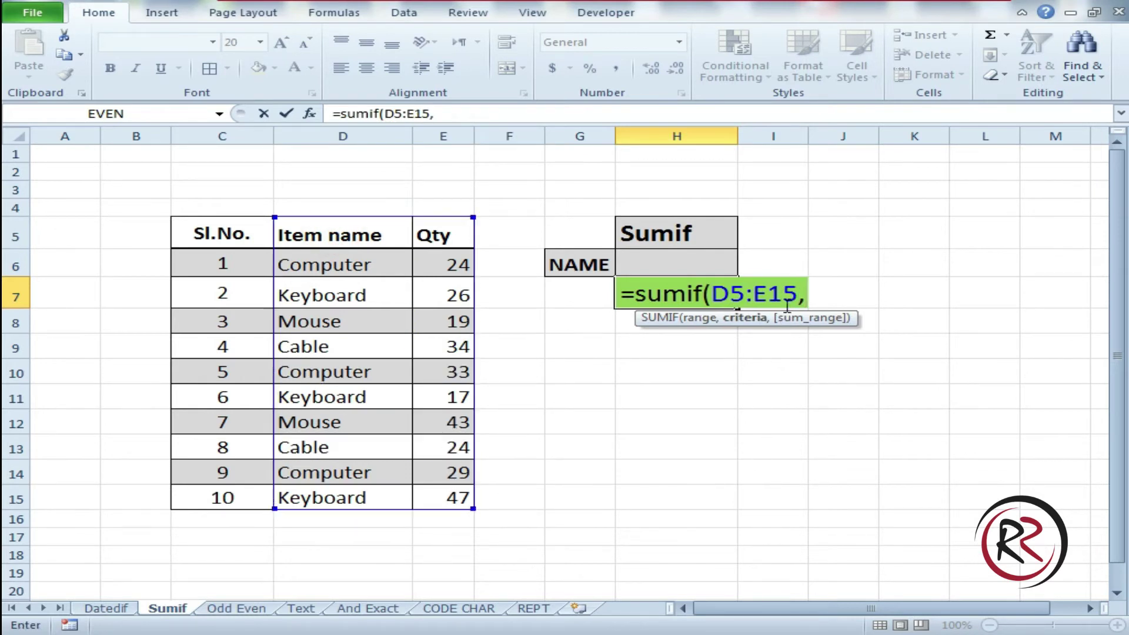
{"action": "left_click", "coordinate": [689, 258]}
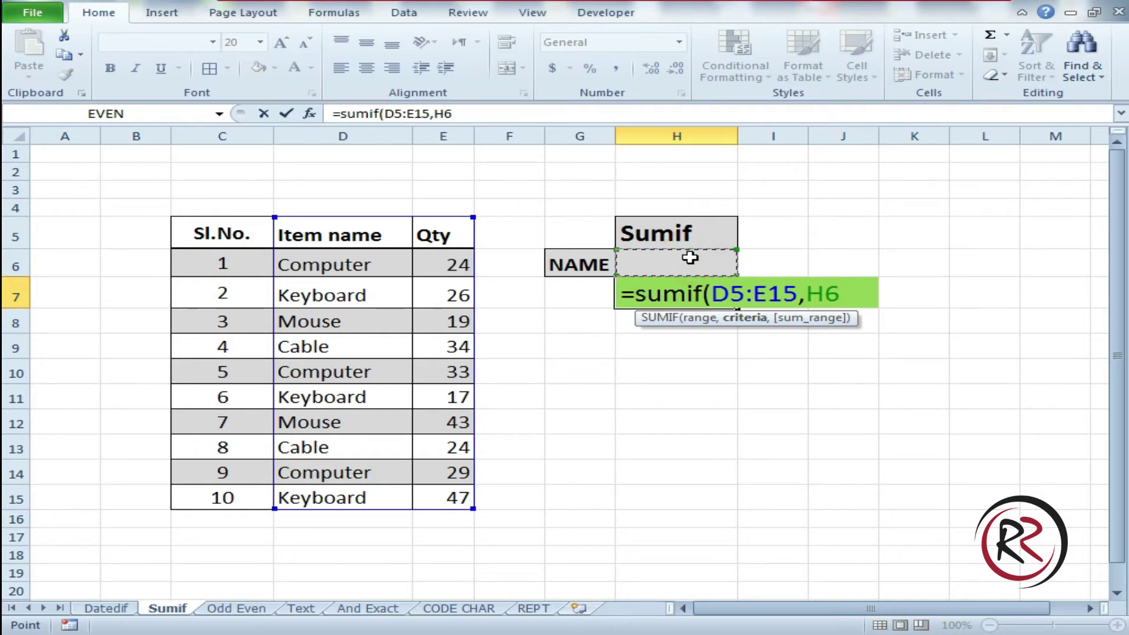
{"action": "type", "text": ","}
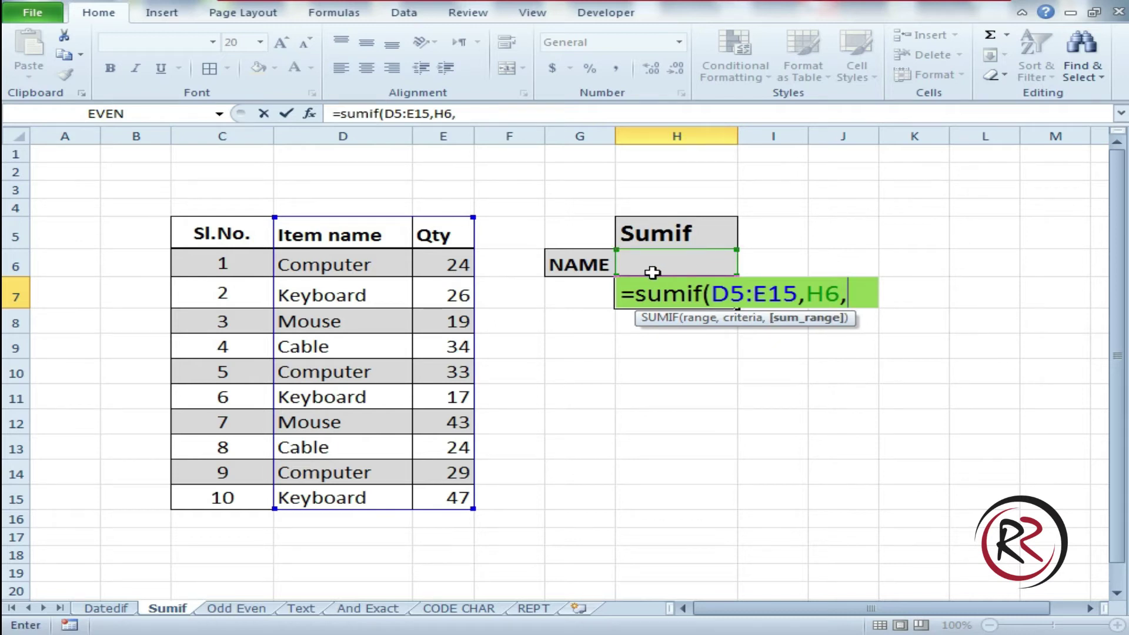
{"action": "left_click", "coordinate": [442, 235]}
{"action": "left_click_drag", "start_coordinate": [440, 259], "coordinate": [438, 497]}
{"action": "type", "text": ")"}
{"action": "key", "text": "Return"}
Step: Enter Computer in cell H6 as the item name criterion for the SUMIF total
{"action": "key", "text": "Up"}
{"action": "key", "text": "Up"}
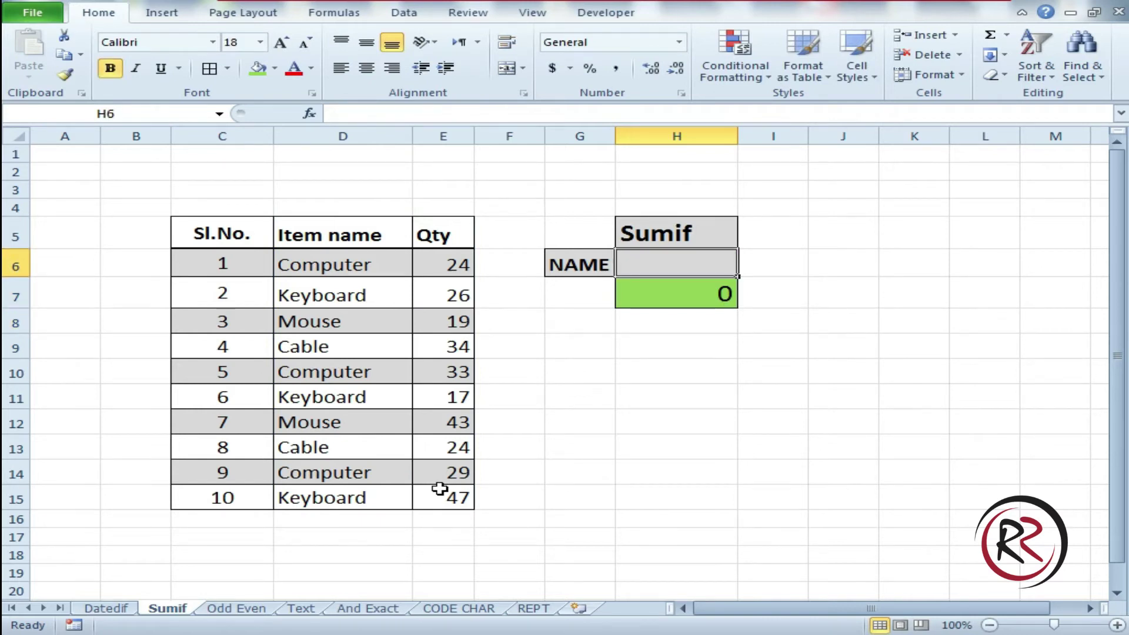
{"action": "type", "text": "Computer"}
{"action": "key", "text": "Return"}
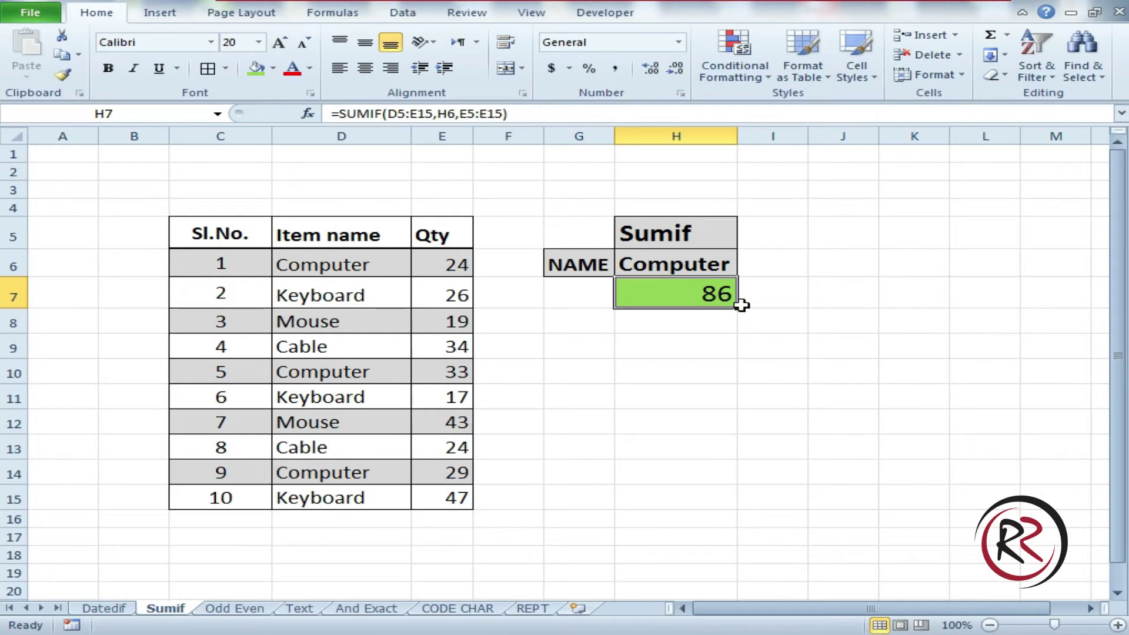
Step: Enter =E6+E10+E14 in cell H9 as a manual Computer total and compare it with the SUMIF result in H7
{"action": "left_click", "coordinate": [675, 351]}
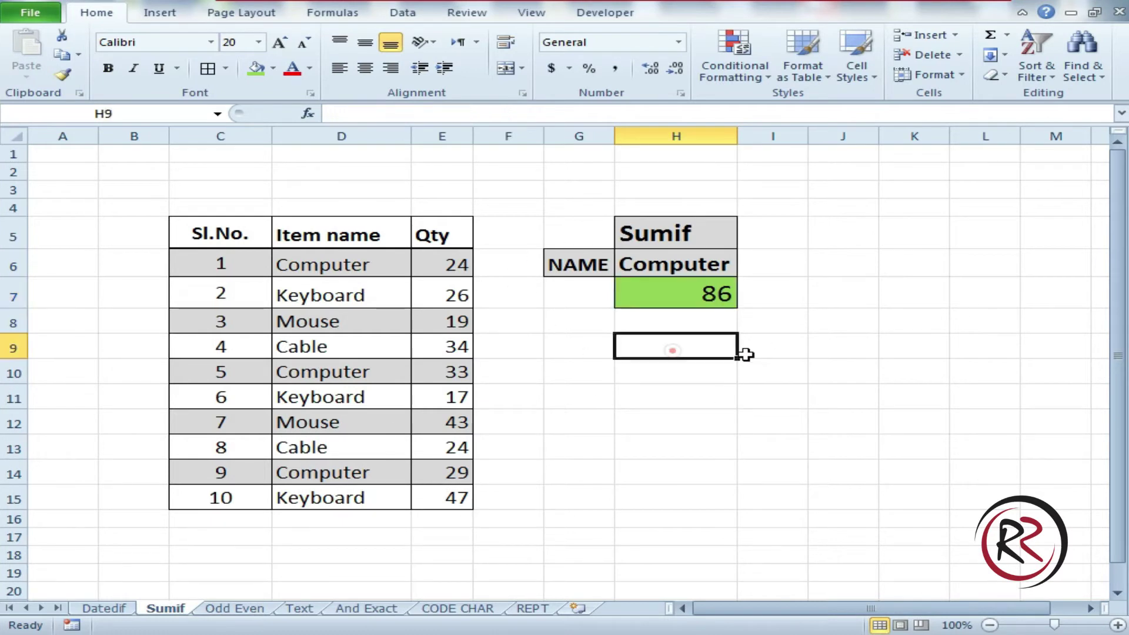
{"action": "type", "text": "="}
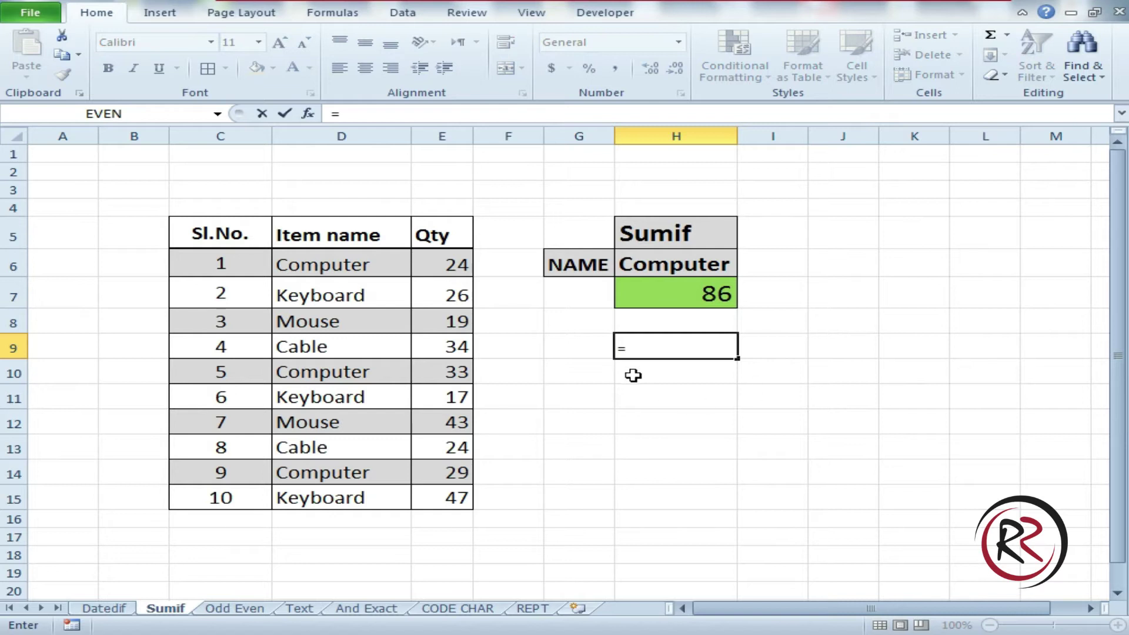
{"action": "left_click", "coordinate": [442, 266]}
{"action": "type", "text": "+"}
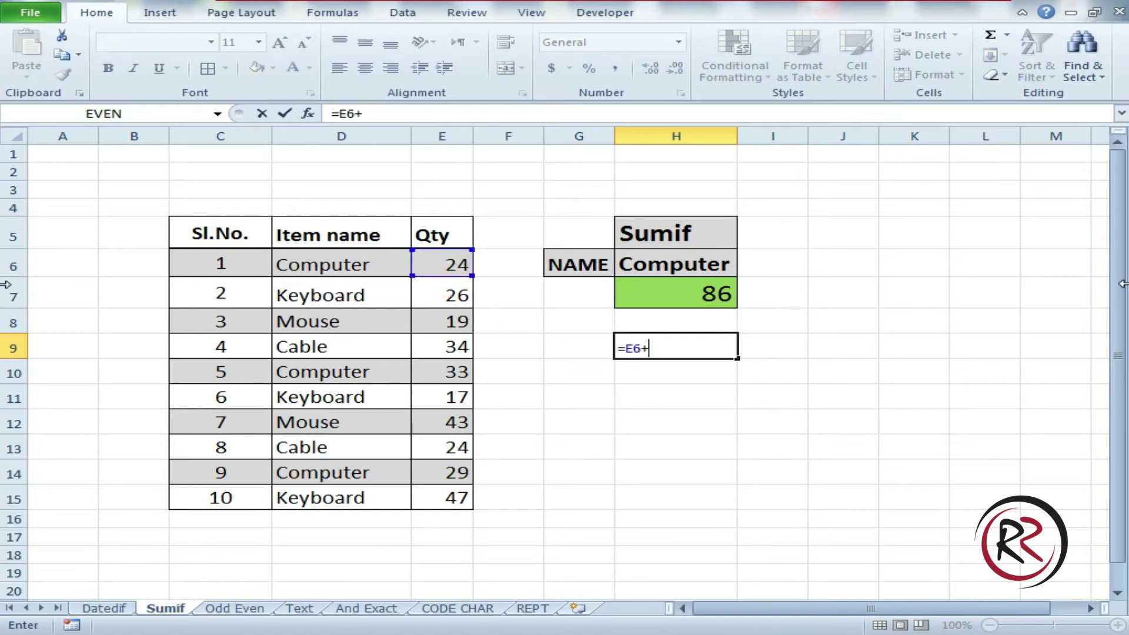
{"action": "left_click", "coordinate": [464, 372]}
{"action": "type", "text": "+"}
{"action": "left_click", "coordinate": [442, 474]}
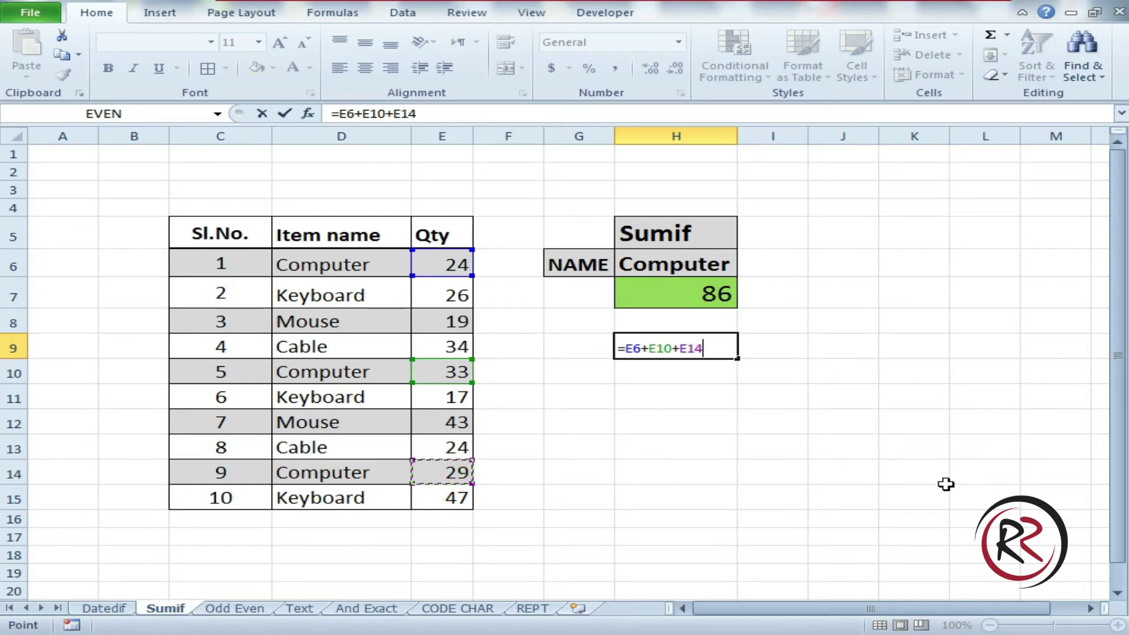
{"action": "key", "text": "Return"}
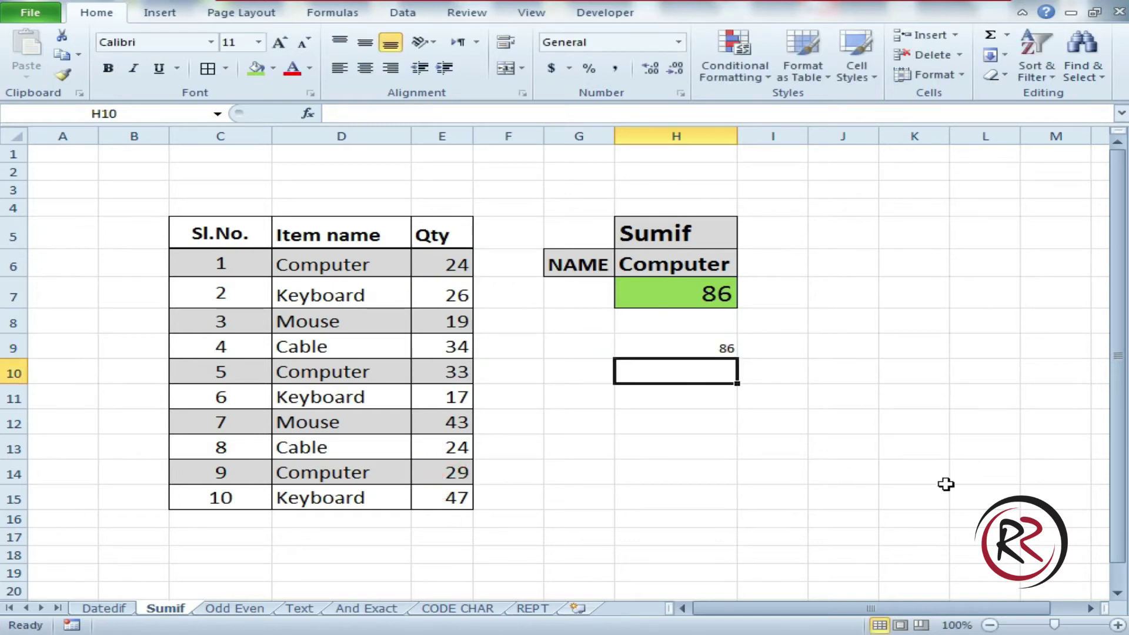
{"action": "left_click", "coordinate": [724, 349]}
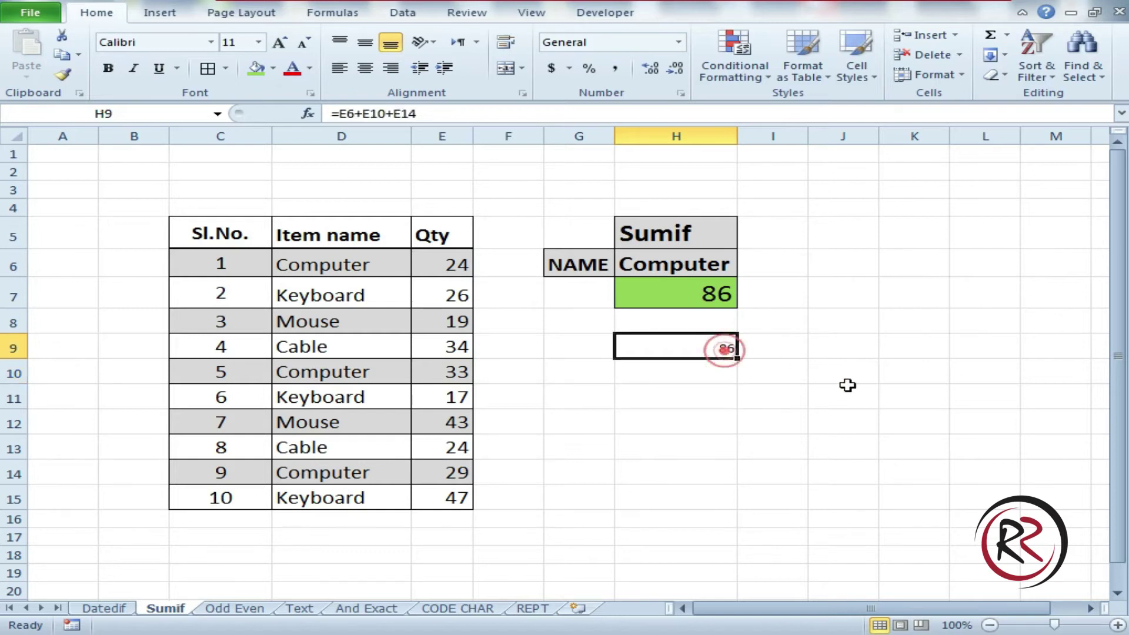
{"action": "left_click", "coordinate": [700, 294]}
Step: Set the SUMIF item name in cell H6 to Keyboard and clear the manual total from cell H9
{"action": "left_click", "coordinate": [712, 269]}
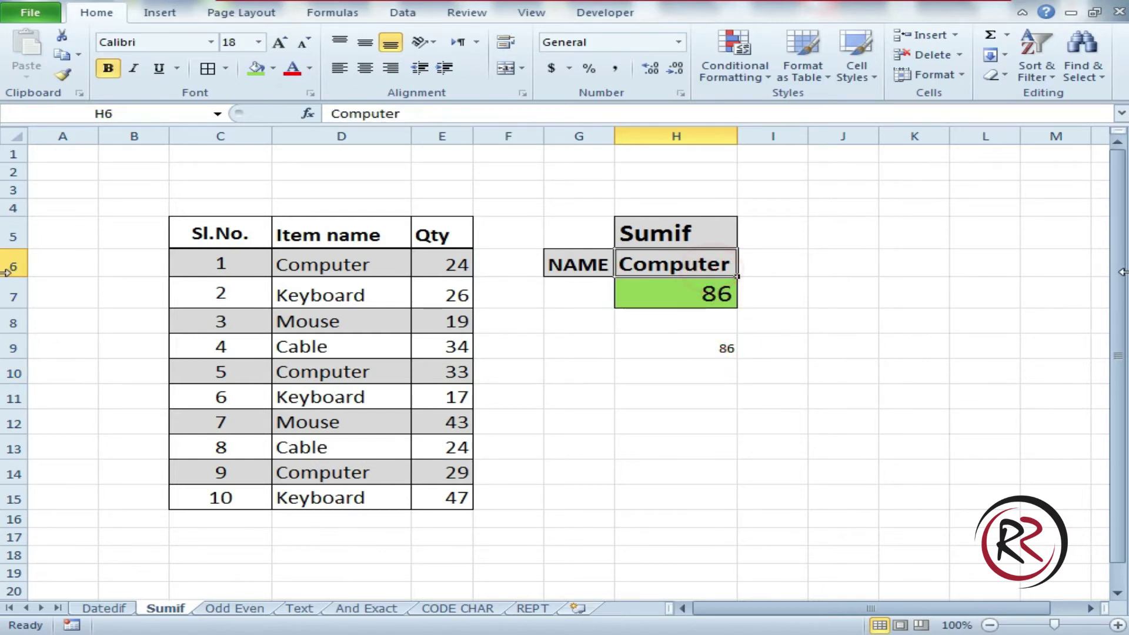
{"action": "type", "text": "Keyboard"}
{"action": "key", "text": "Return"}
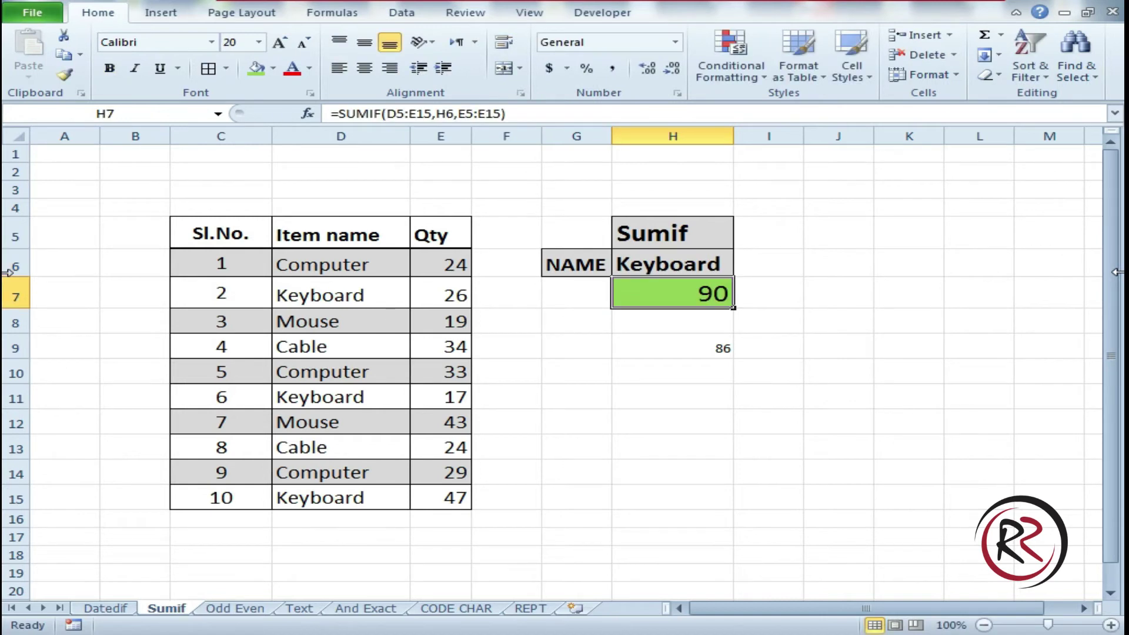
{"action": "left_click", "coordinate": [728, 349]}
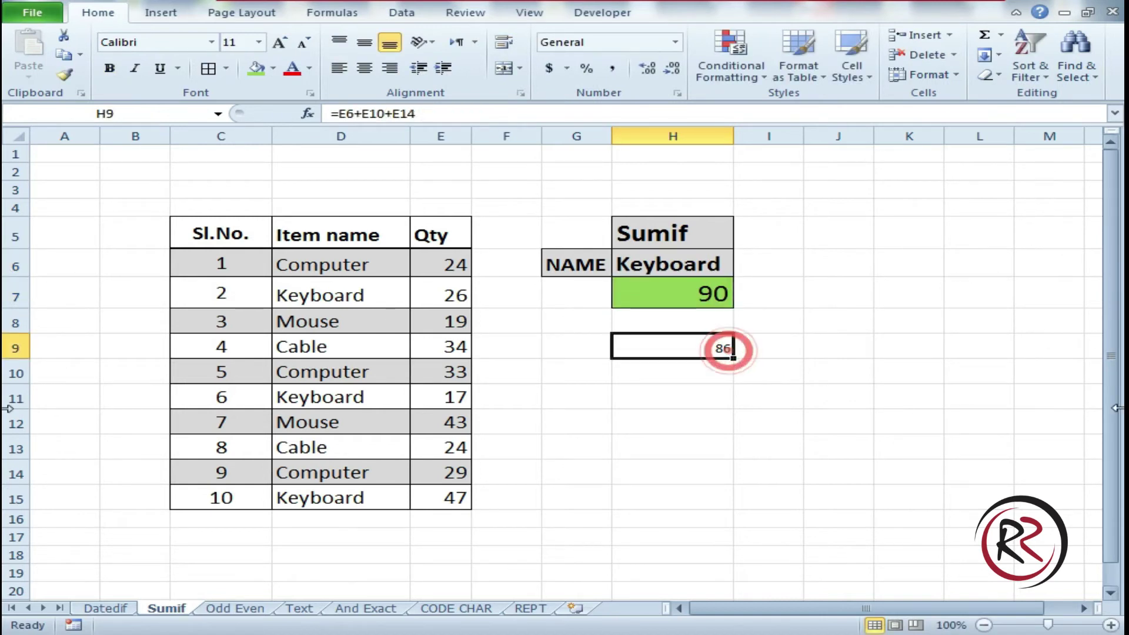
{"action": "key", "text": "Delete"}
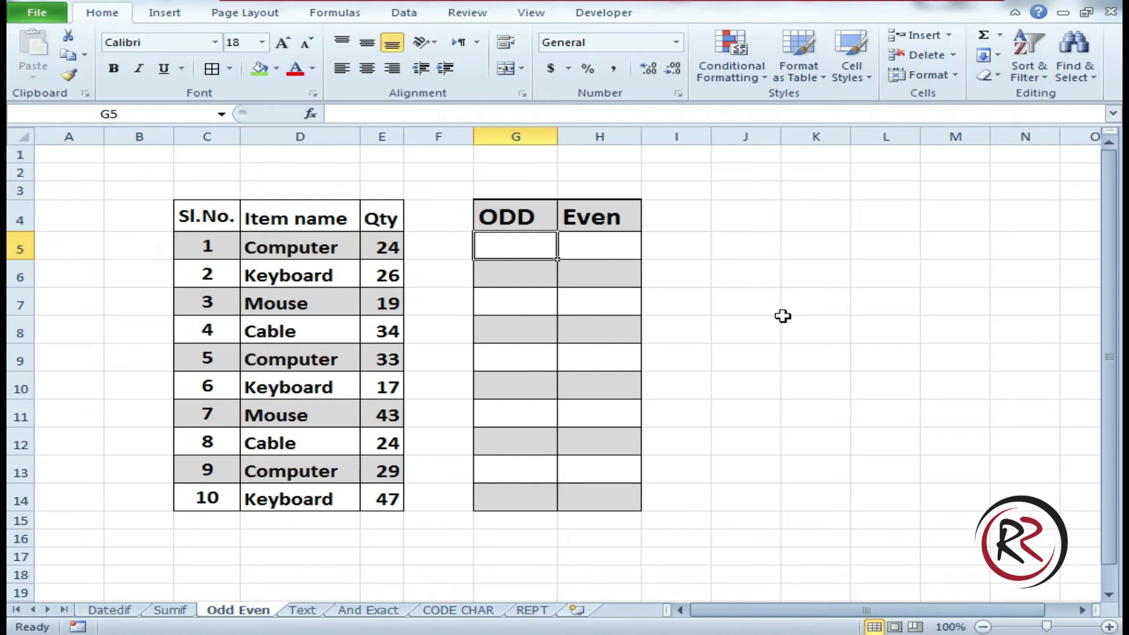
Step: On the Odd Even sheet, enter =ODD(E5) in cell G5 to round the first item's quantity to an odd number
{"action": "type", "text": "=odd"}
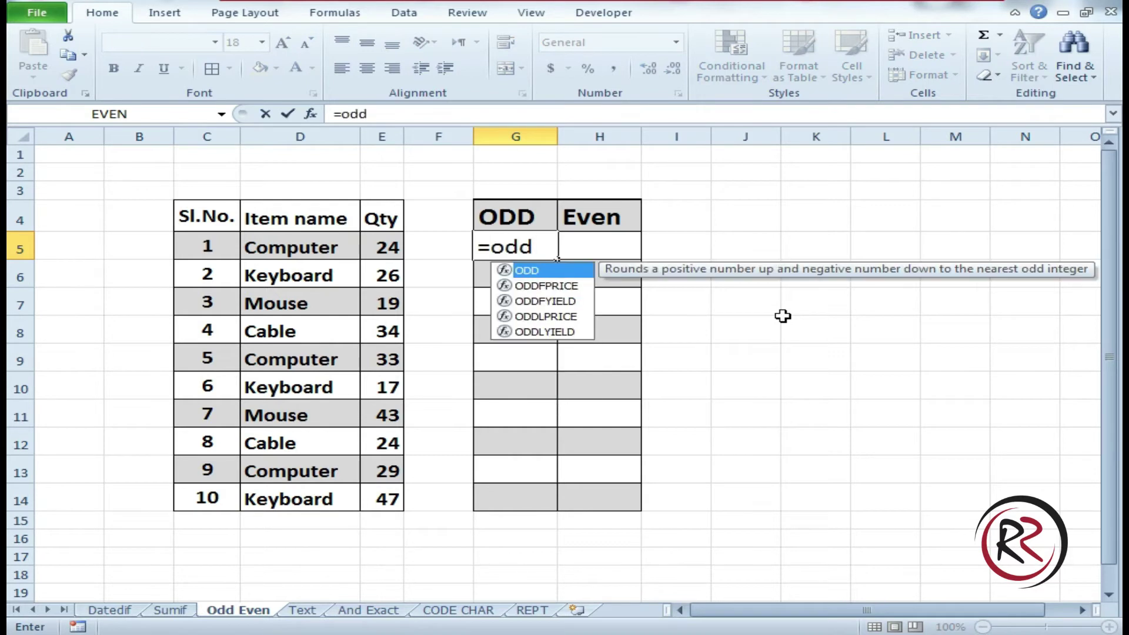
{"action": "key", "text": "Tab"}
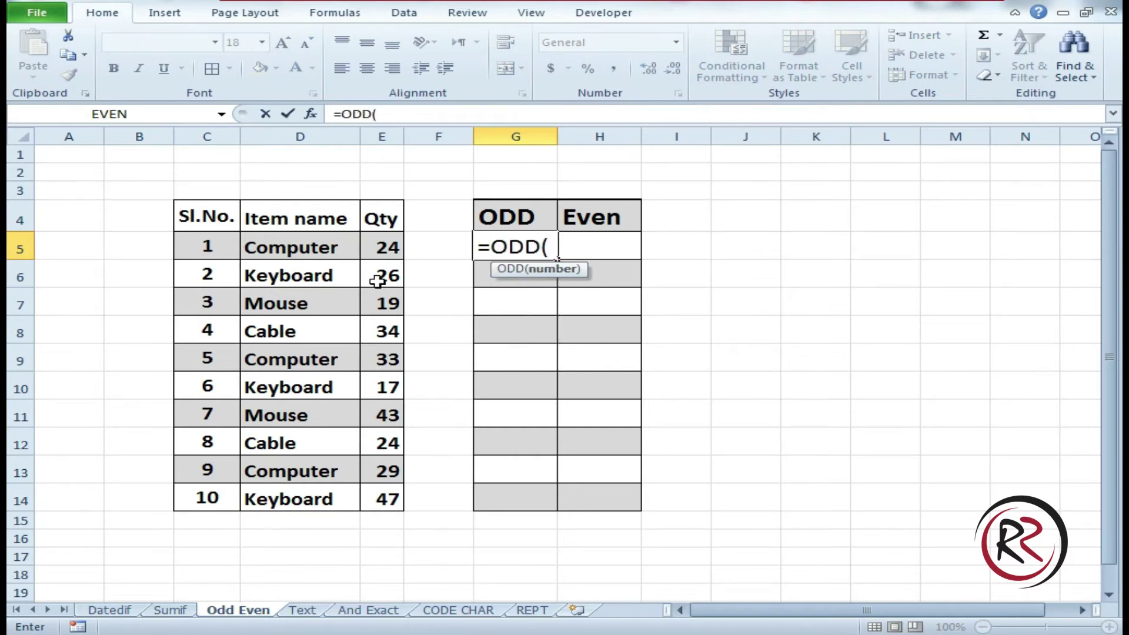
{"action": "left_click", "coordinate": [387, 248]}
{"action": "type", "text": ")"}
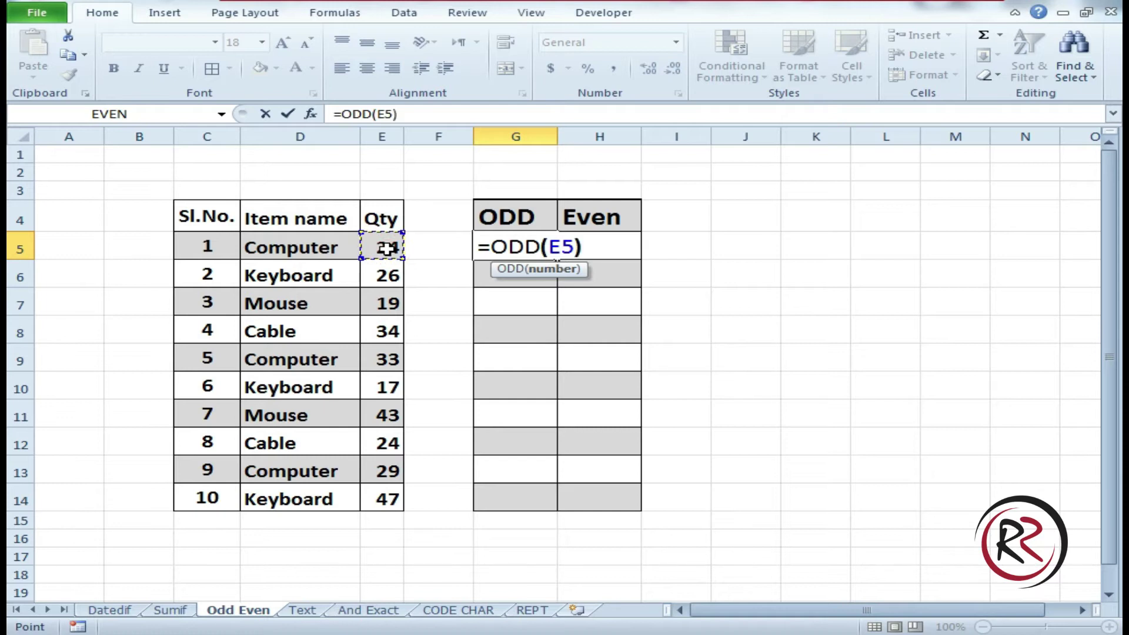
{"action": "key", "text": "Return"}
{"action": "key", "text": "Up"}
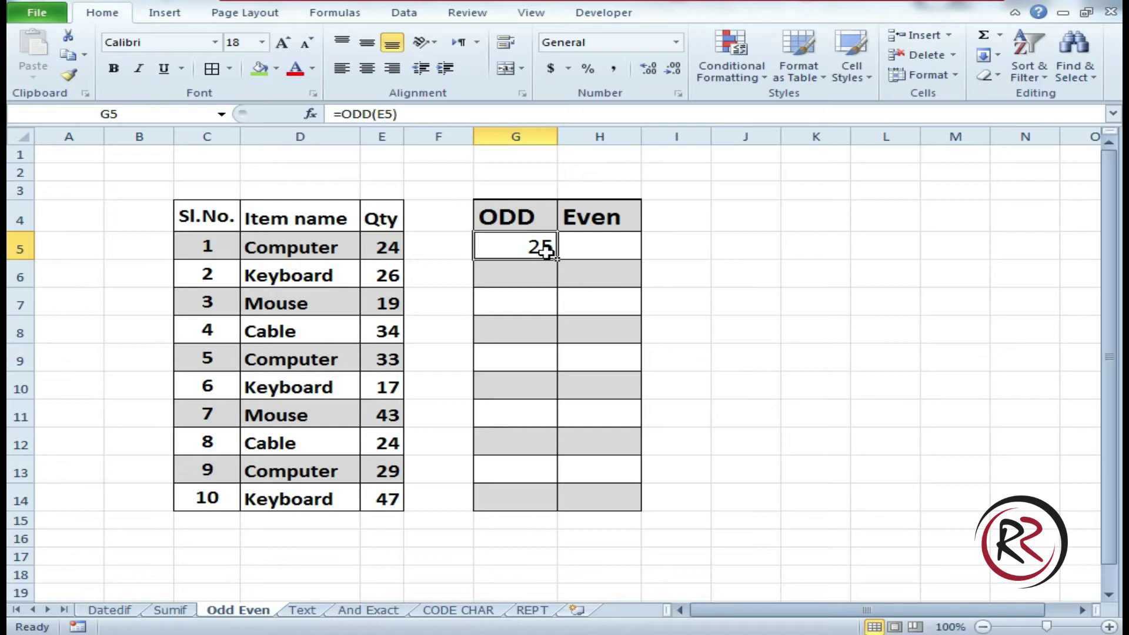
Step: Enter =EVEN(E5) in cell H5 to round the first item's quantity to an even number
{"action": "left_click", "coordinate": [599, 248]}
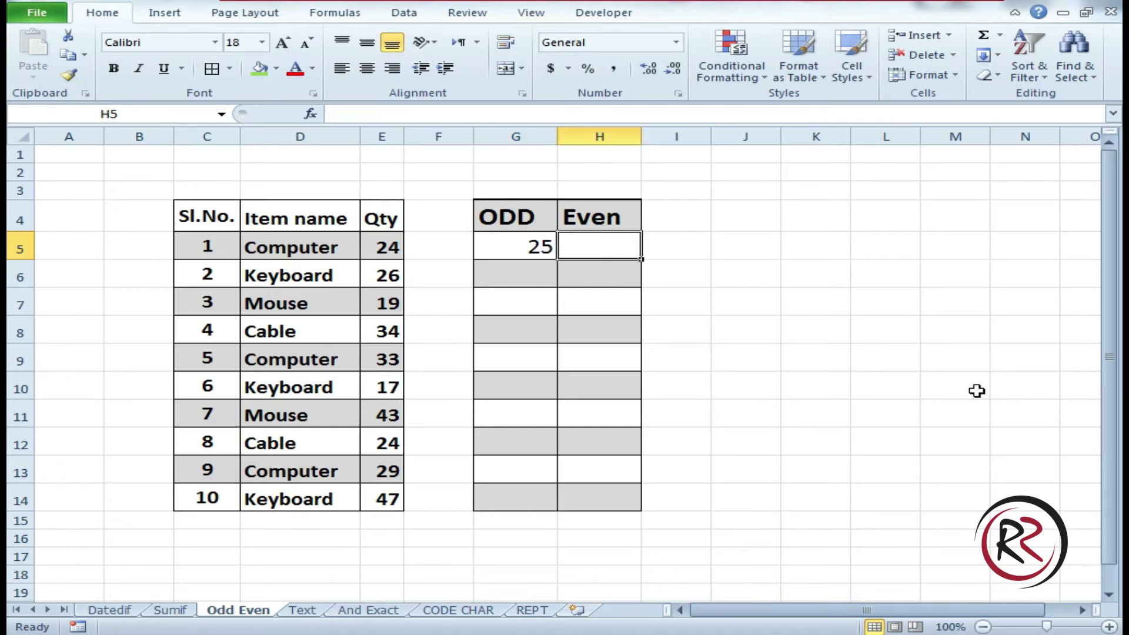
{"action": "type", "text": "=ev"}
{"action": "key", "text": "Tab"}
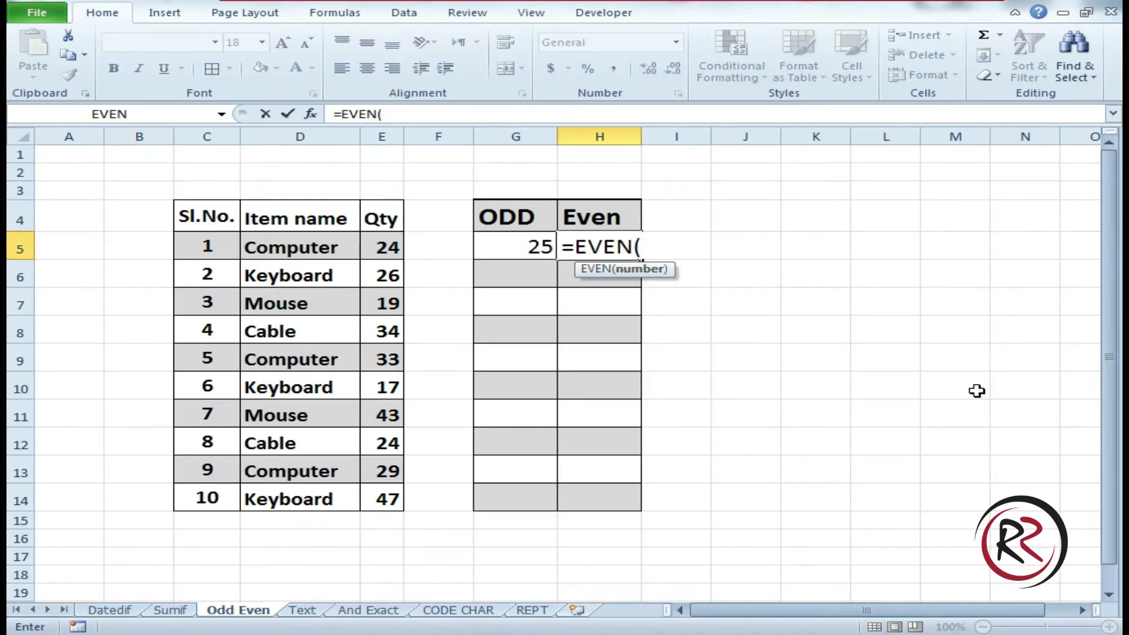
{"action": "left_click", "coordinate": [378, 248]}
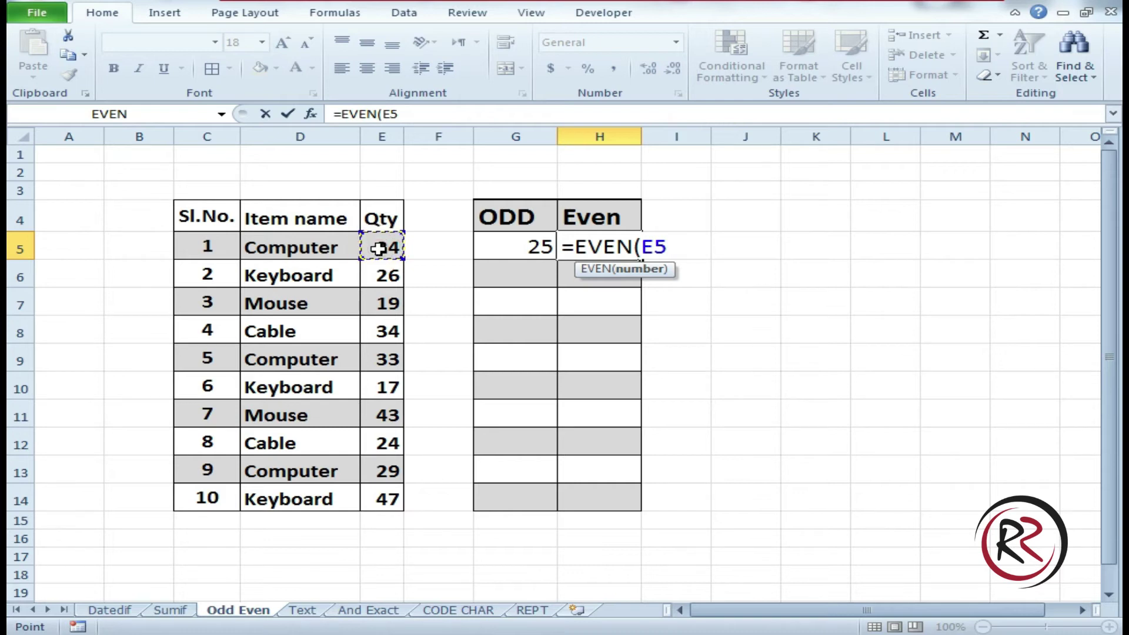
{"action": "type", "text": ")"}
{"action": "key", "text": "Return"}
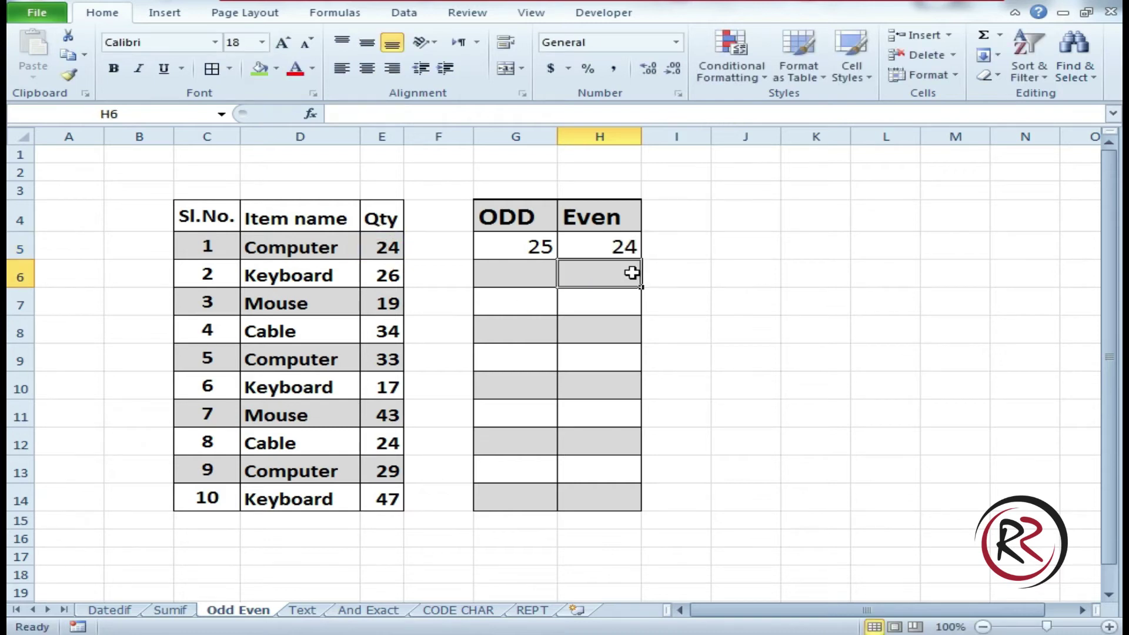
{"action": "left_click", "coordinate": [622, 244]}
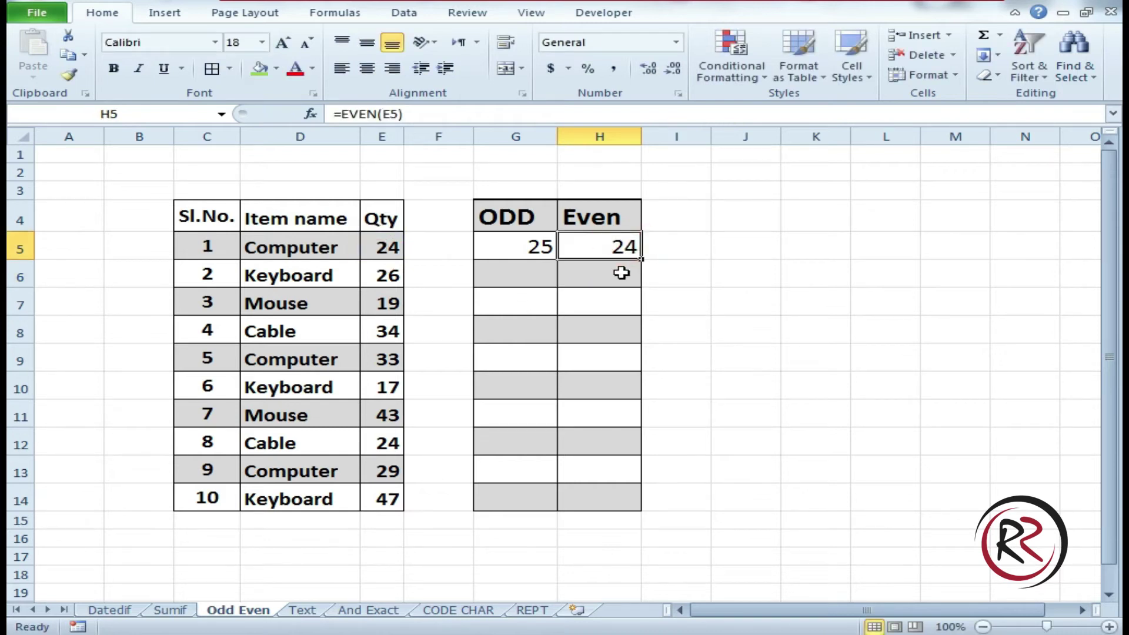
Step: Enter =ODD(E6) in cell G6 for the second item's quantity
{"action": "left_click", "coordinate": [524, 273]}
{"action": "type", "text": "=ODD("}
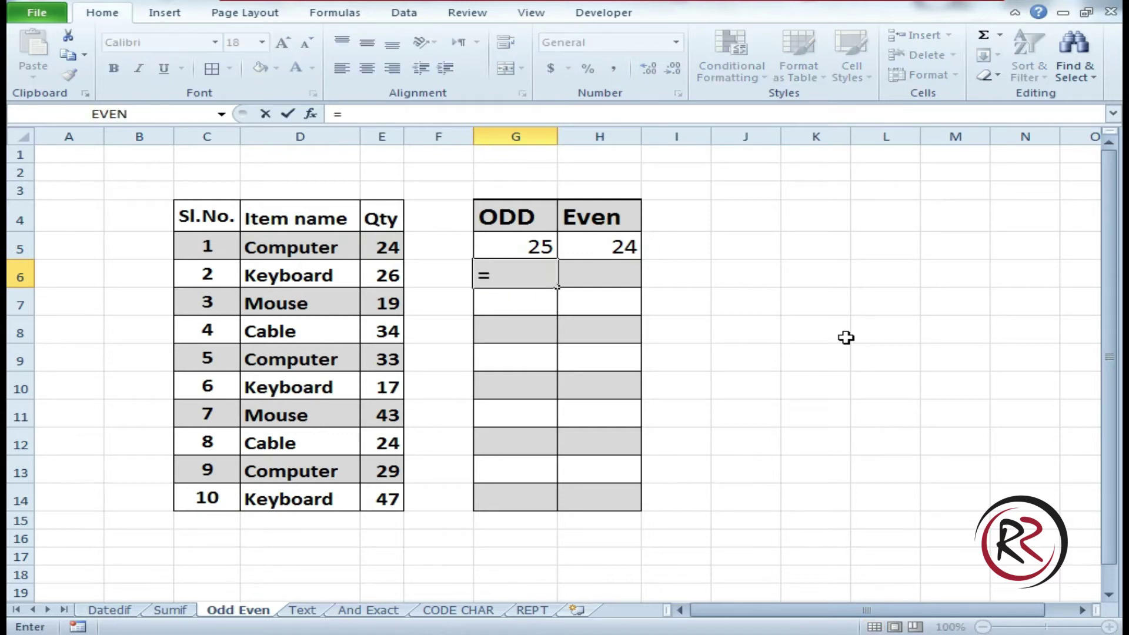
{"action": "key", "text": "Left"}
{"action": "key", "text": "Left"}
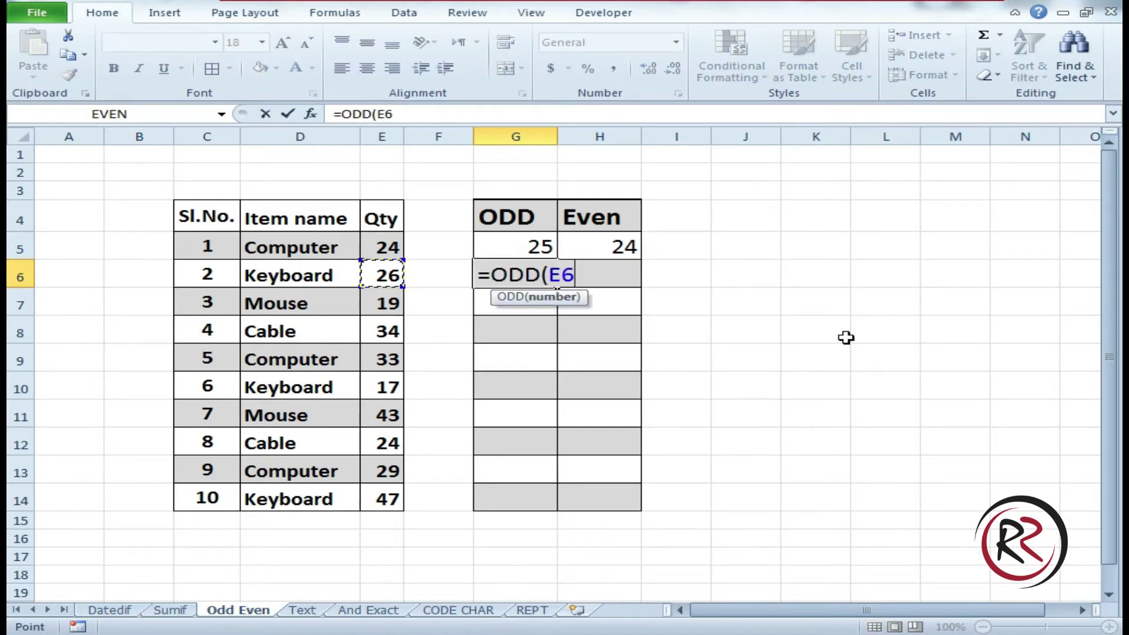
{"action": "type", "text": ")"}
{"action": "key", "text": "Return"}
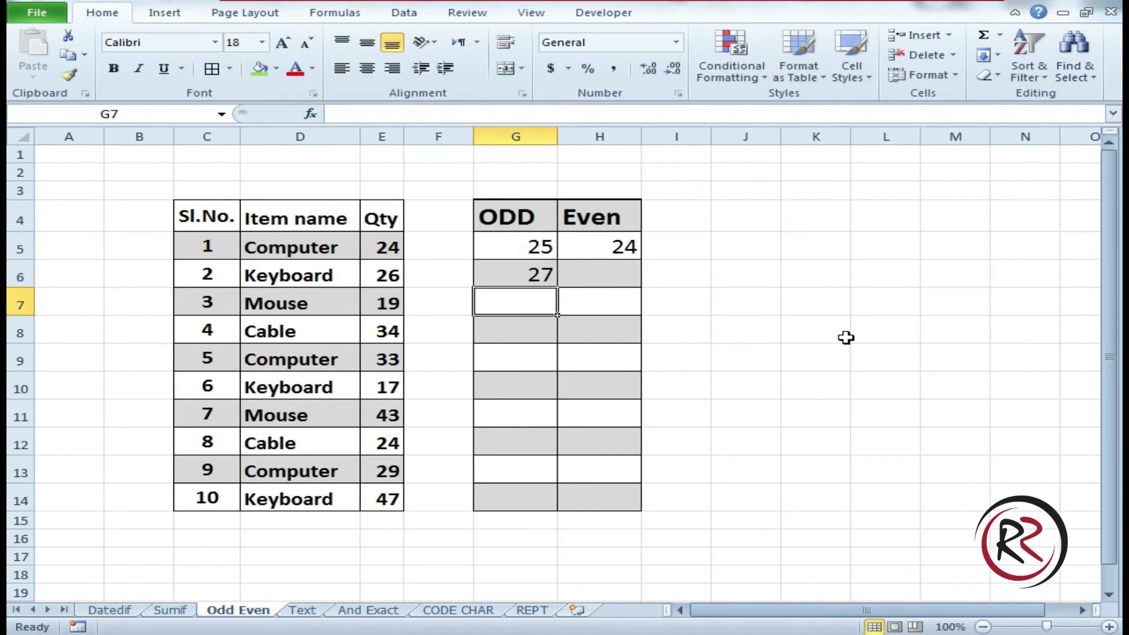
Step: Enter =EVEN(E6) in cell H6 for the second item's quantity
{"action": "left_click", "coordinate": [591, 272]}
{"action": "type", "text": "=EVEN("}
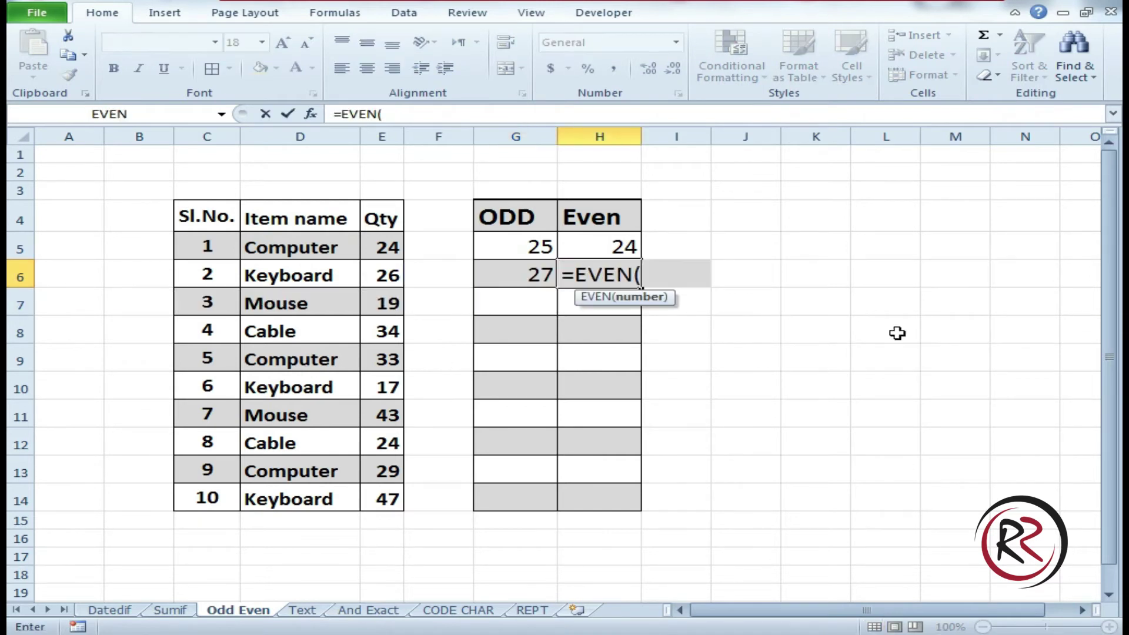
{"action": "left_click", "coordinate": [395, 274]}
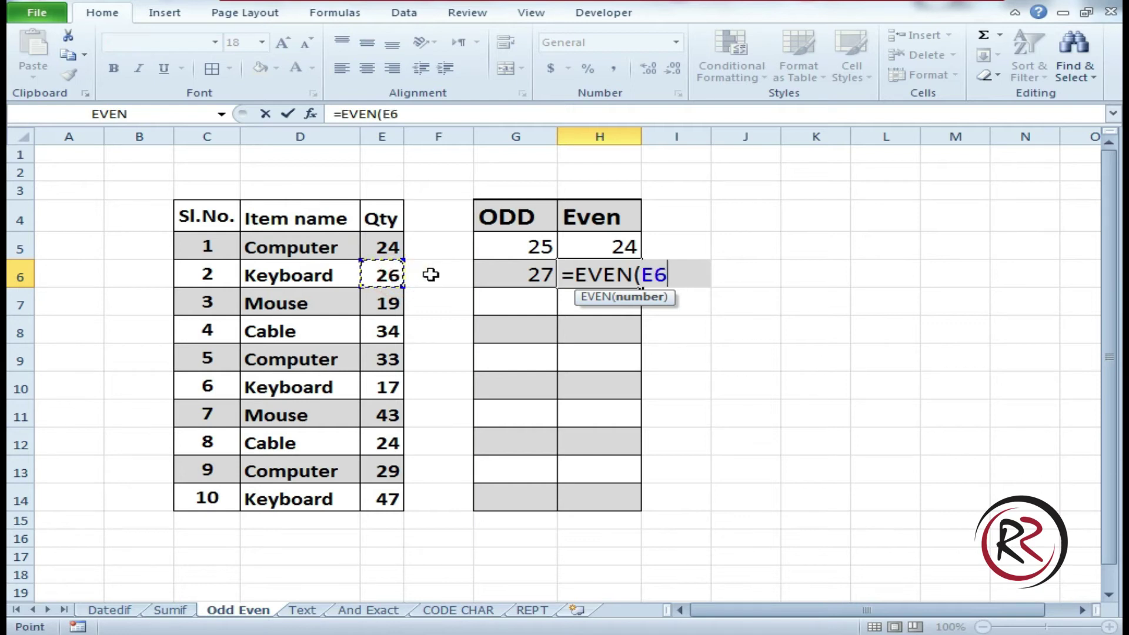
{"action": "type", "text": ")"}
{"action": "key", "text": "Return"}
Step: Set the second item's quantity in cell E6 to 27 and check the ODD and EVEN results in G6 and H6
{"action": "key", "text": "Up"}
{"action": "key", "text": "Left"}
{"action": "key", "text": "Left"}
{"action": "key", "text": "Left"}
{"action": "key", "text": "Down"}
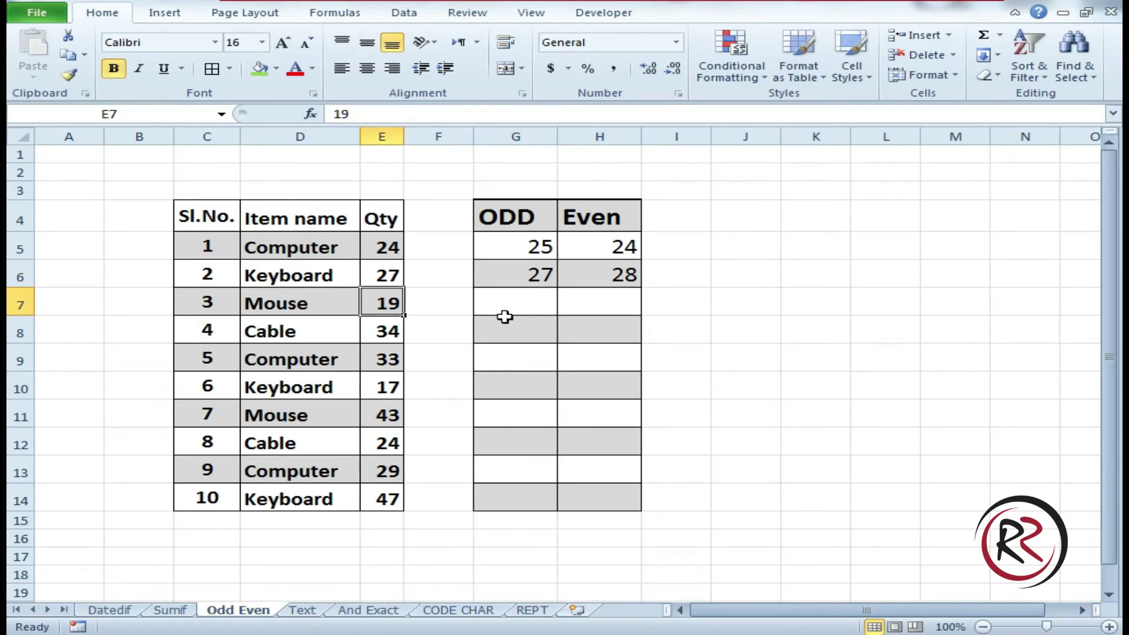
{"action": "key", "text": "Up"}
{"action": "key", "text": "Right"}
{"action": "key", "text": "Right"}
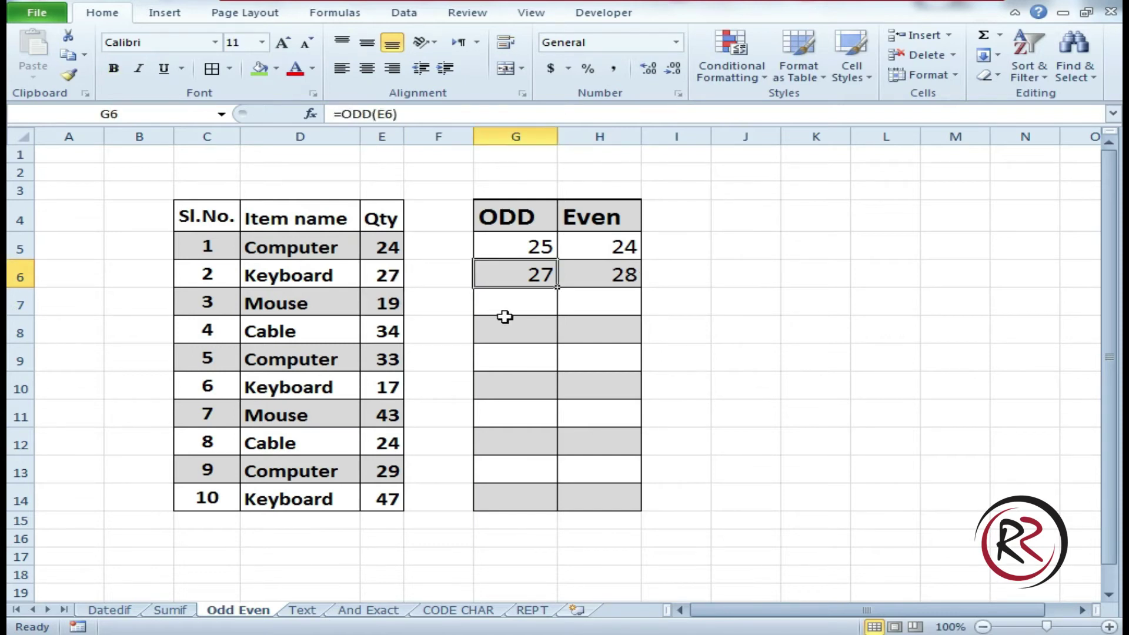
{"action": "key", "text": "Right"}
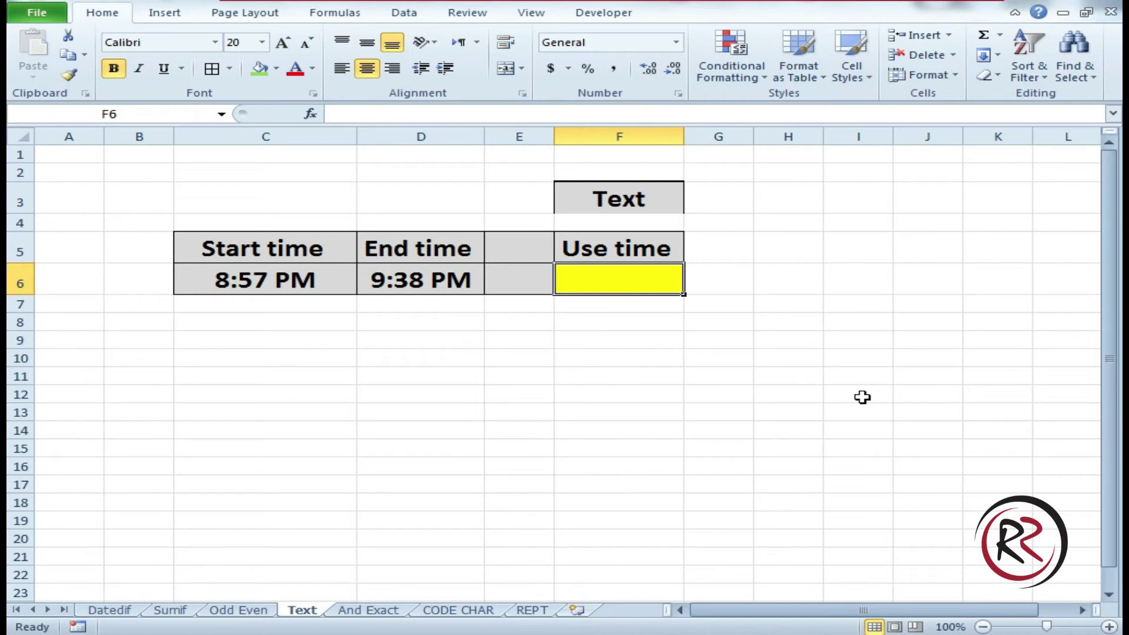
Step: Enter =TEXT(D6-C6,"hh:mm") in cell F6 to show the time between start and end in hours and minutes
{"action": "key", "text": "ctrl+z"}
{"action": "type", "text": "=Text"}
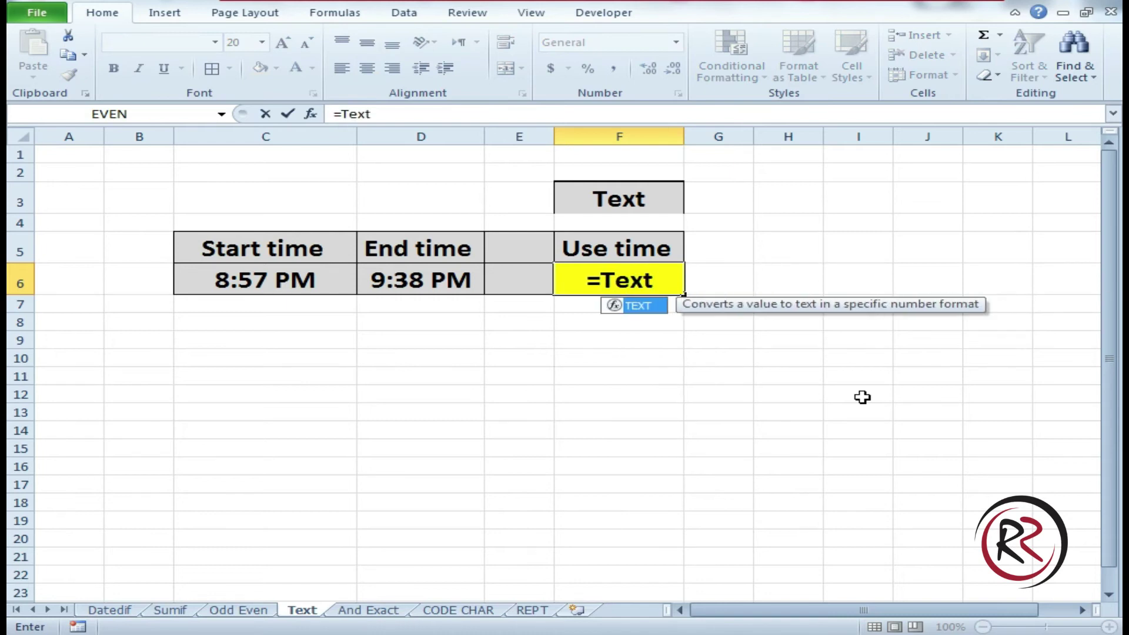
{"action": "key", "text": "Tab"}
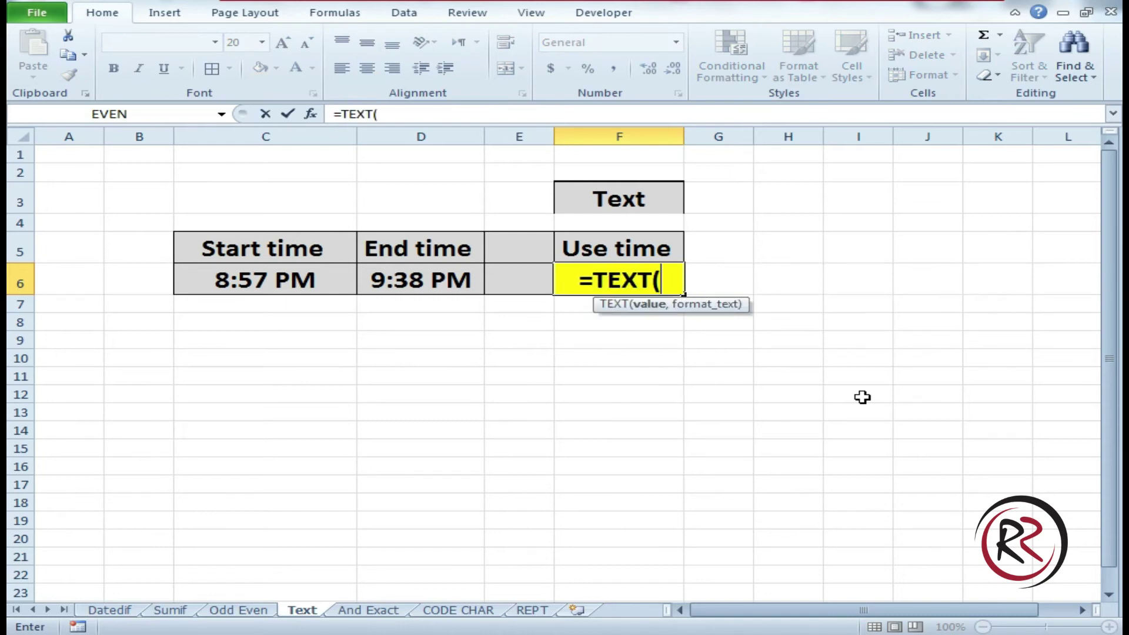
{"action": "left_click", "coordinate": [410, 287]}
{"action": "type", "text": "-"}
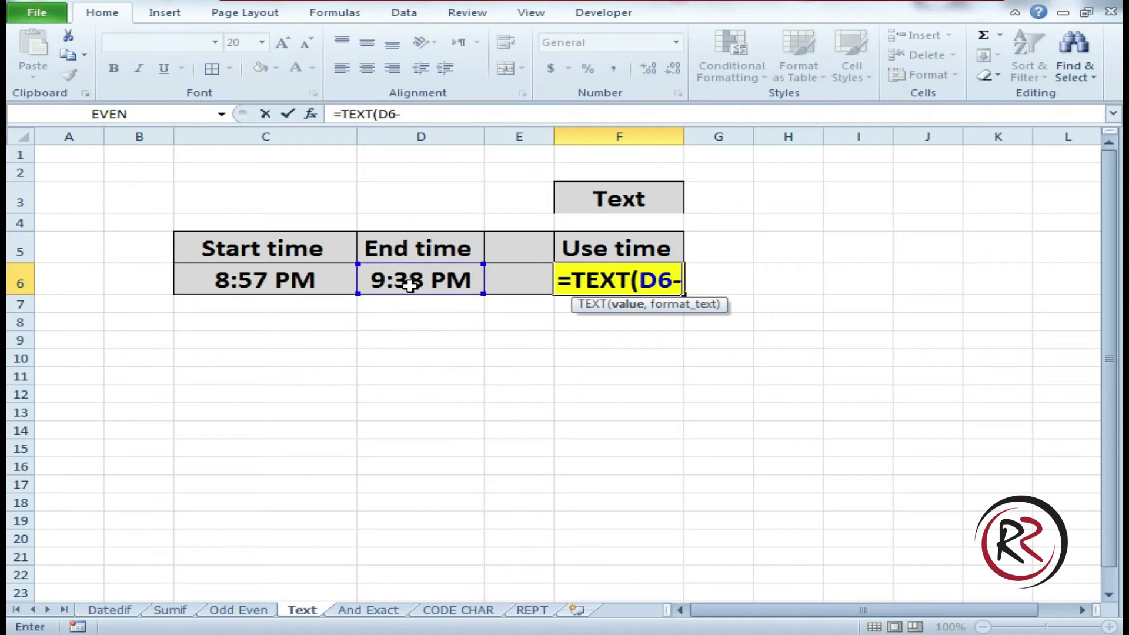
{"action": "left_click", "coordinate": [287, 279]}
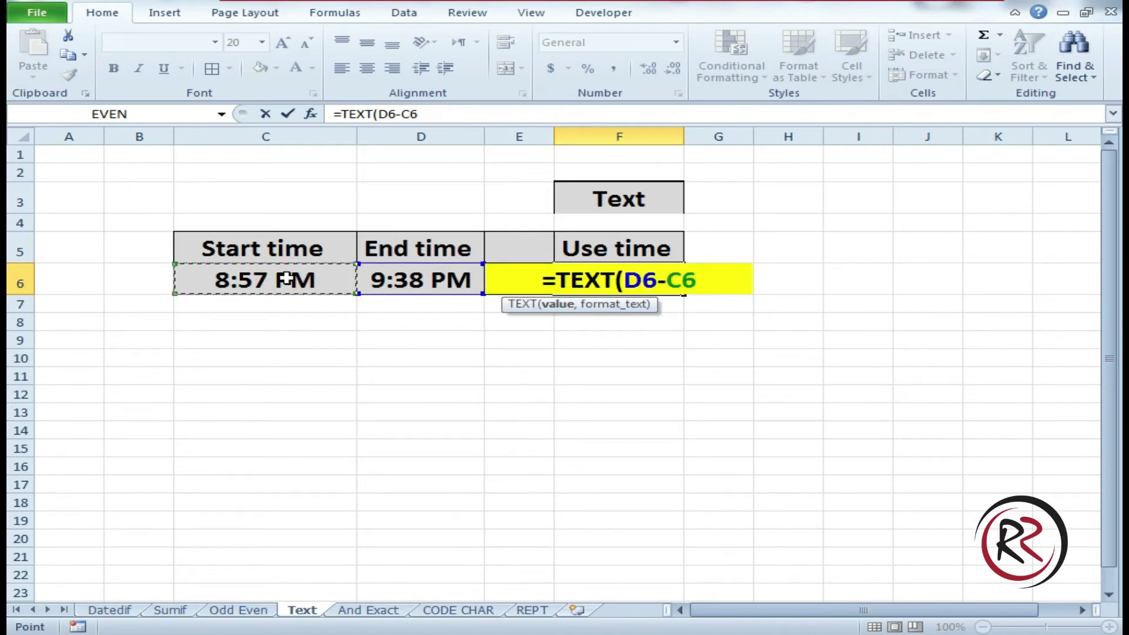
{"action": "type", "text": ",\""}
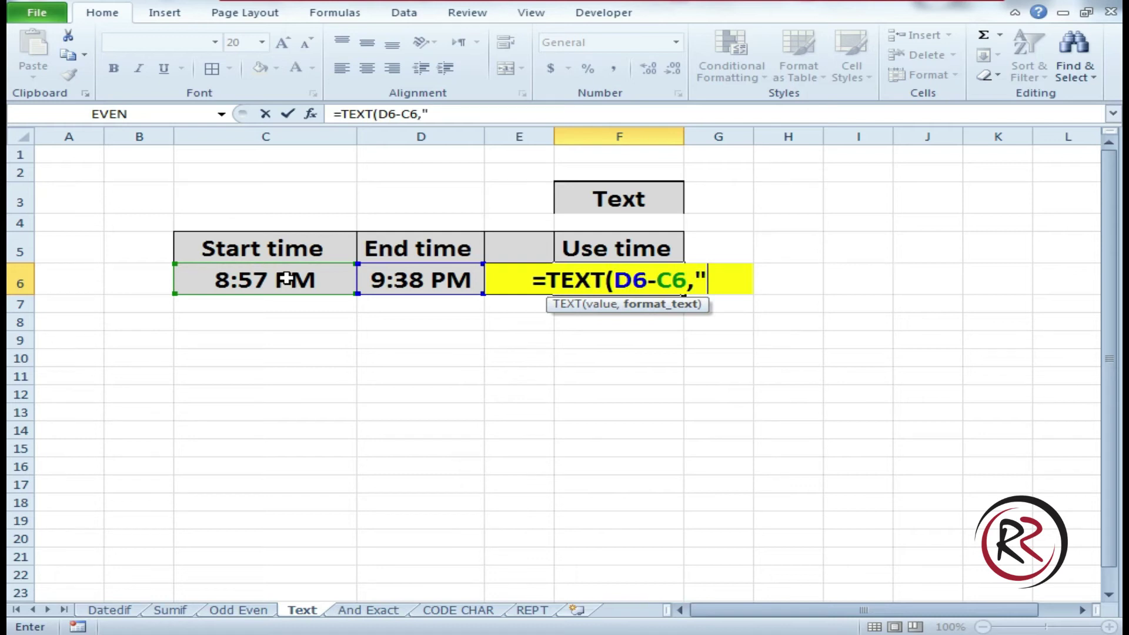
{"action": "type", "text": "hh"}
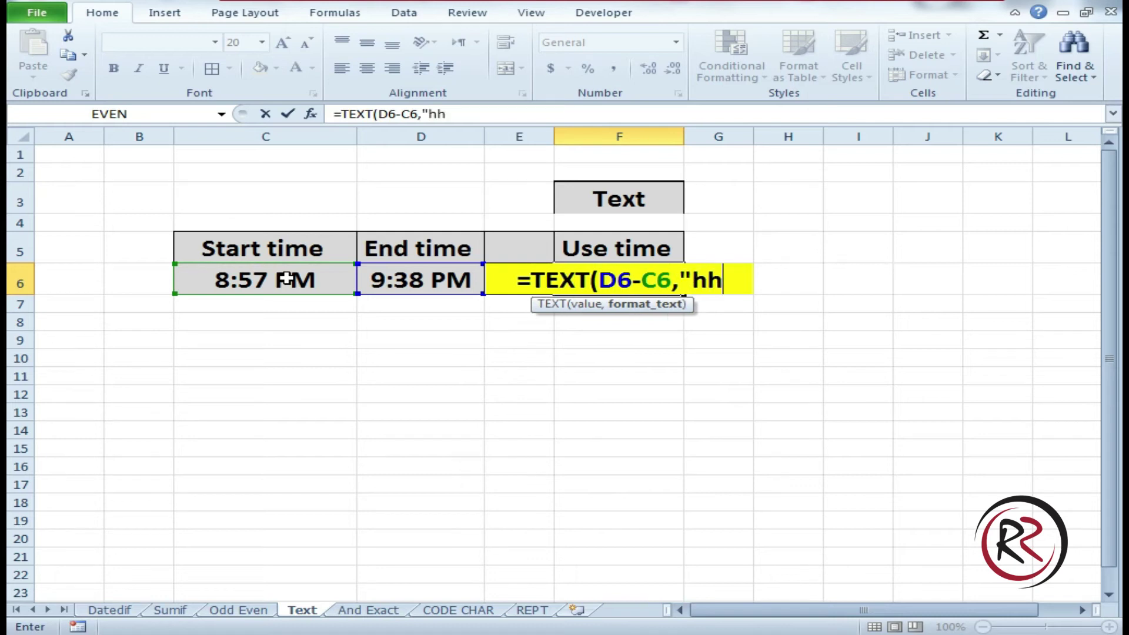
{"action": "type", "text": ":mm"}
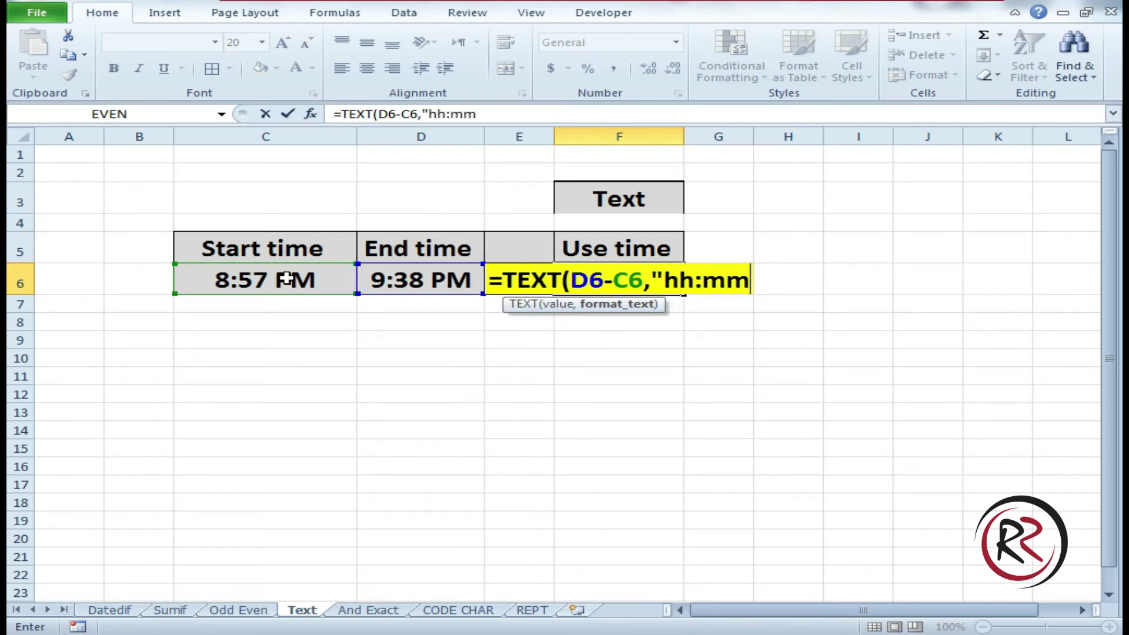
{"action": "type", "text": ":ss"}
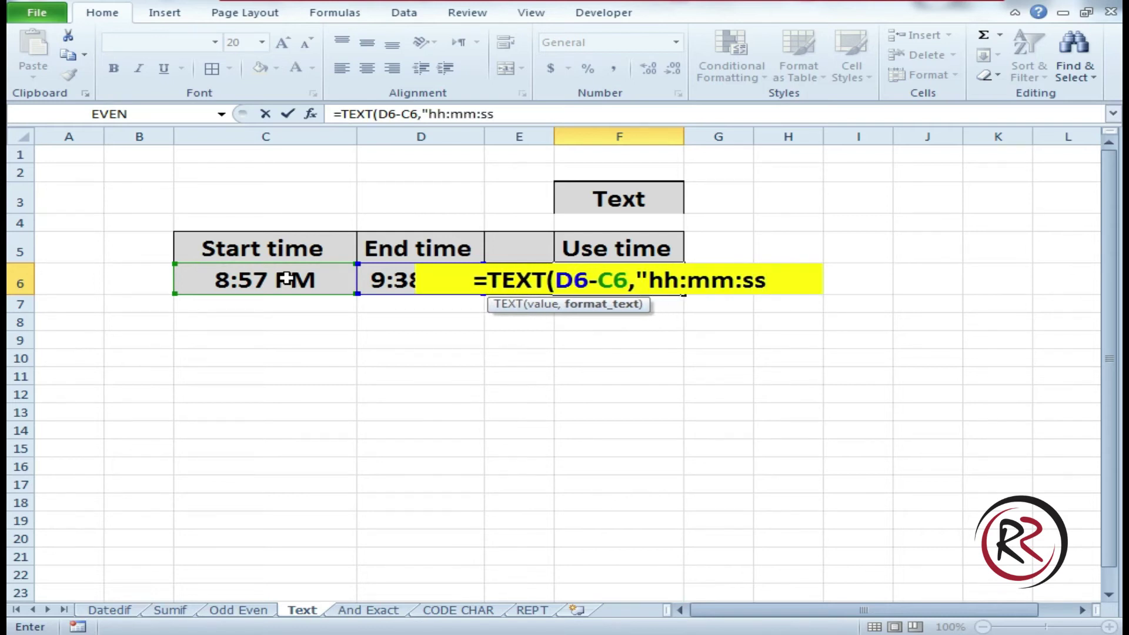
{"action": "key", "text": "BackSpace"}
{"action": "key", "text": "BackSpace"}
{"action": "key", "text": "BackSpace"}
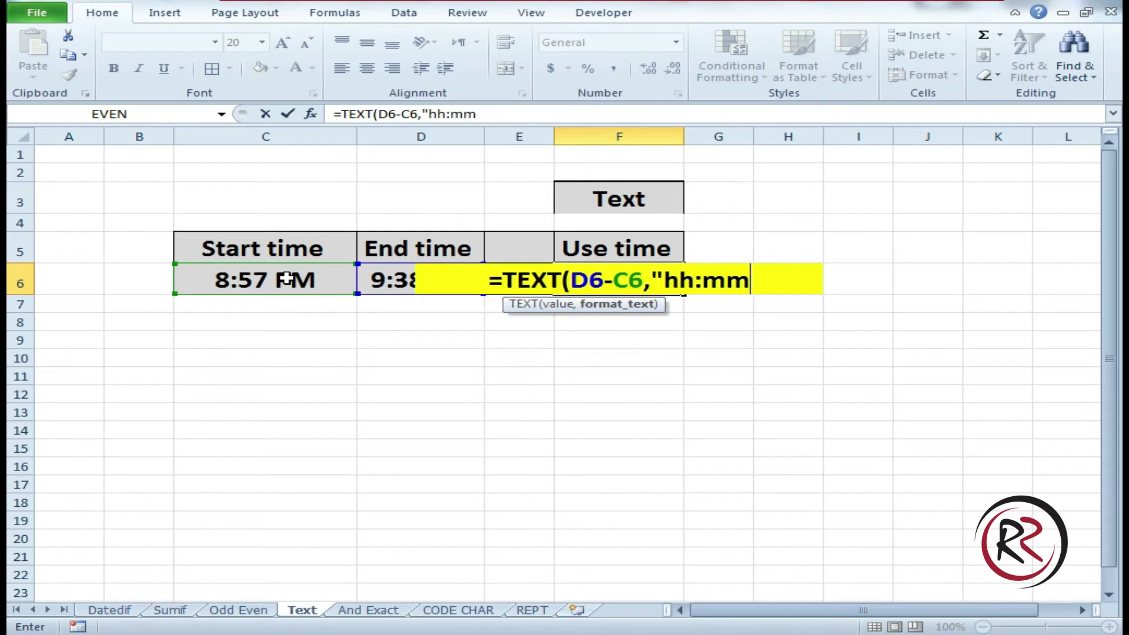
{"action": "type", "text": "\")"}
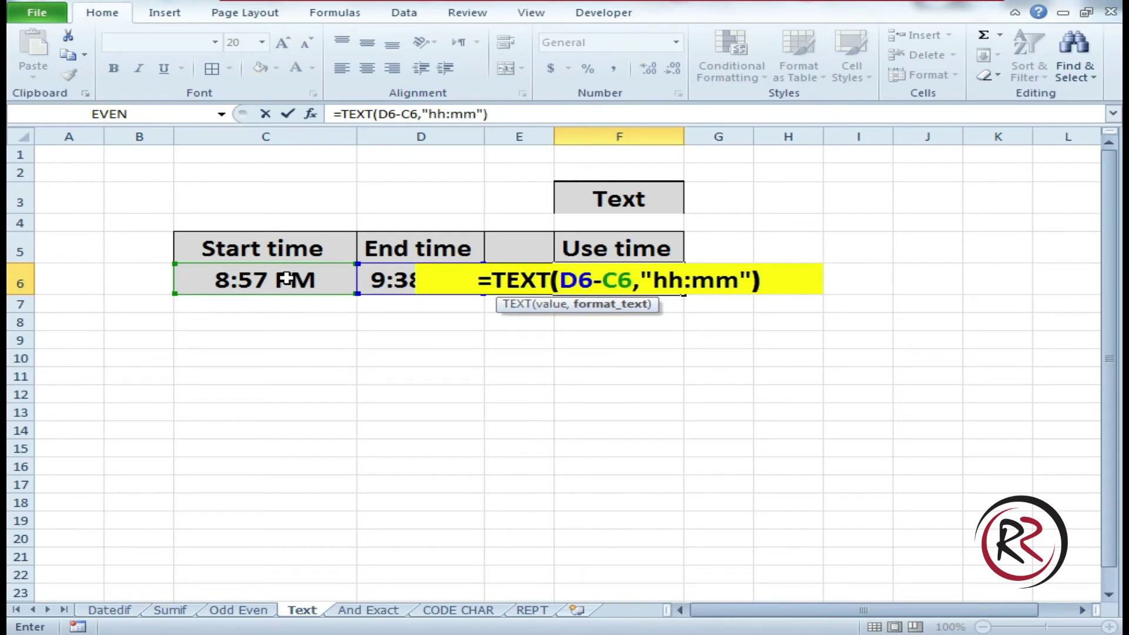
{"action": "key", "text": "Return"}
{"action": "key", "text": "Up"}
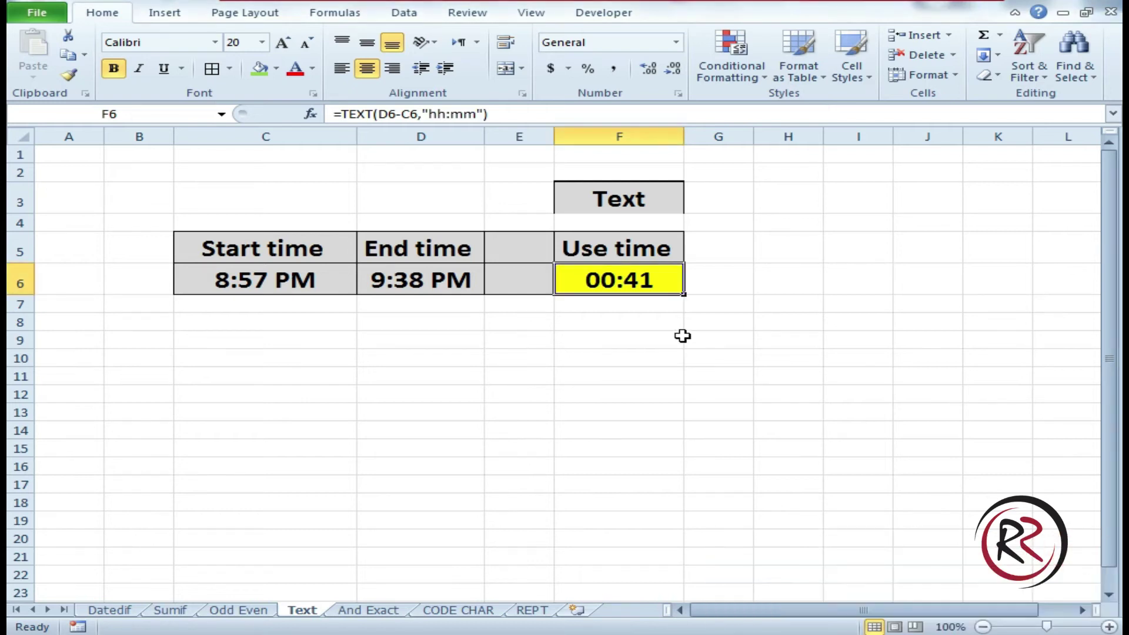
Step: Replace the formula in cell F6 with =TEXT(D6-C6,"HH:MM:SS") to include seconds in the use time
{"action": "type", "text": "="}
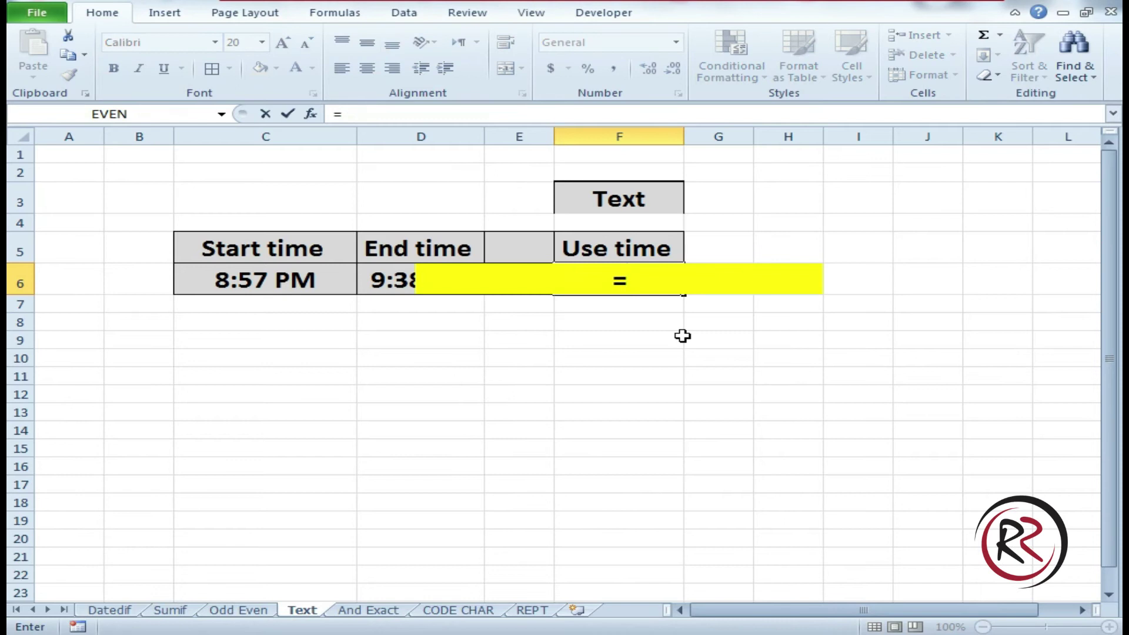
{"action": "type", "text": "text"}
{"action": "key", "text": "Tab"}
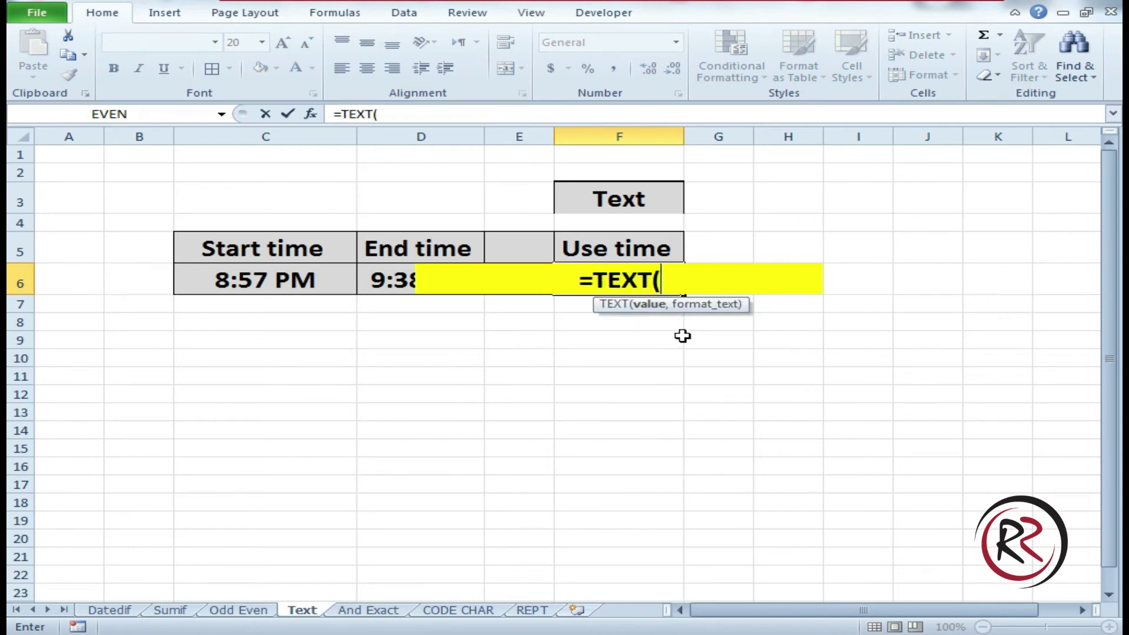
{"action": "left_click", "coordinate": [393, 279]}
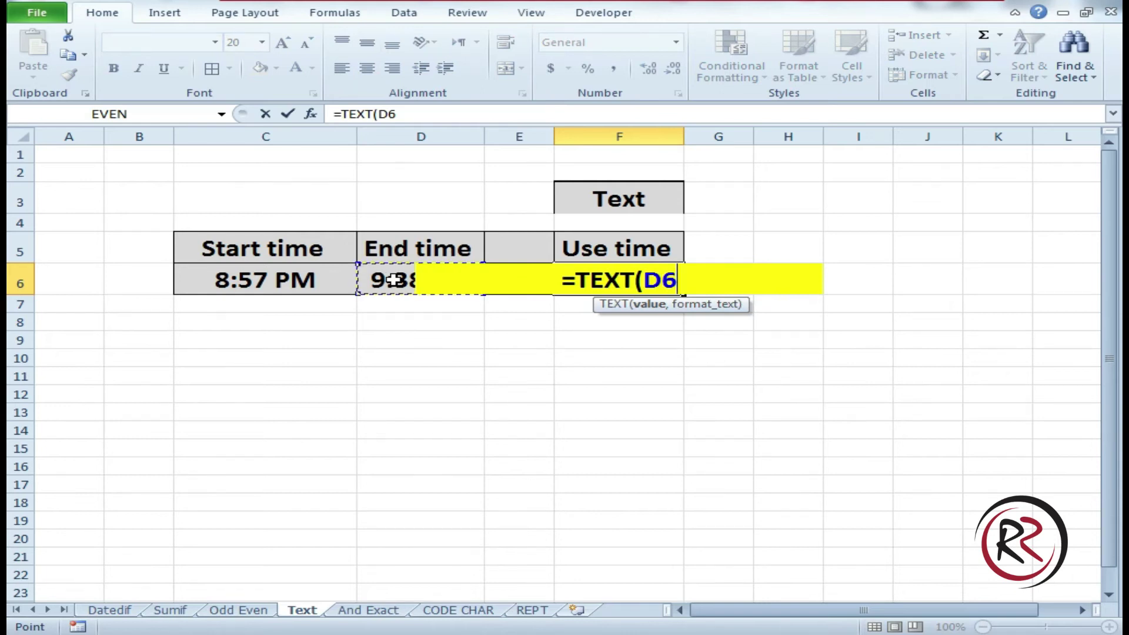
{"action": "type", "text": "-"}
{"action": "left_click", "coordinate": [282, 281]}
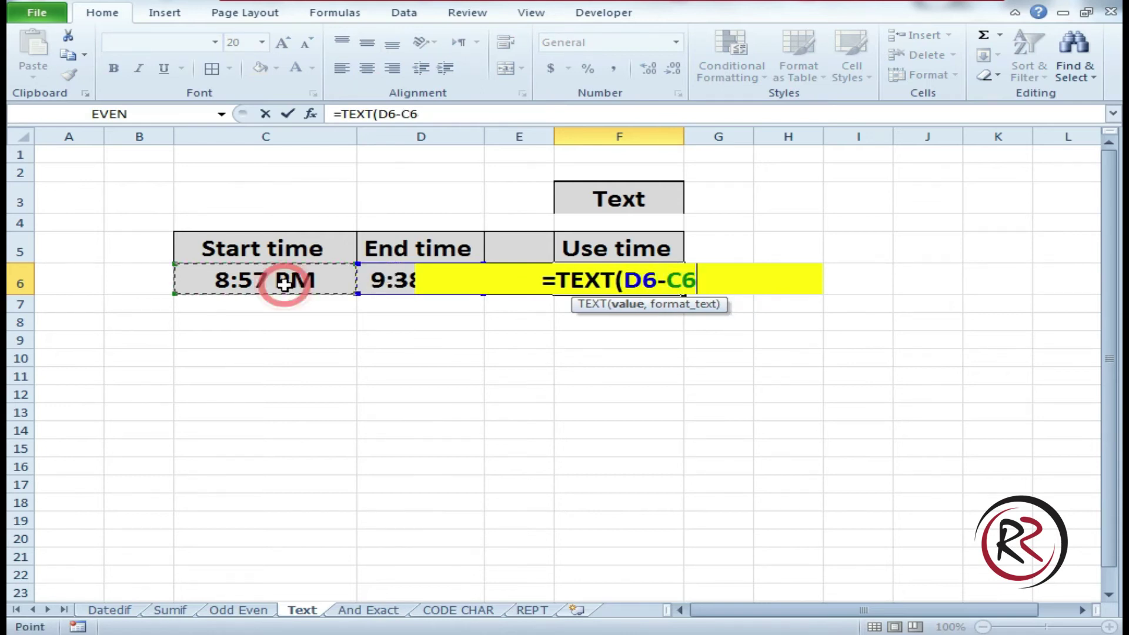
{"action": "type", "text": ","}
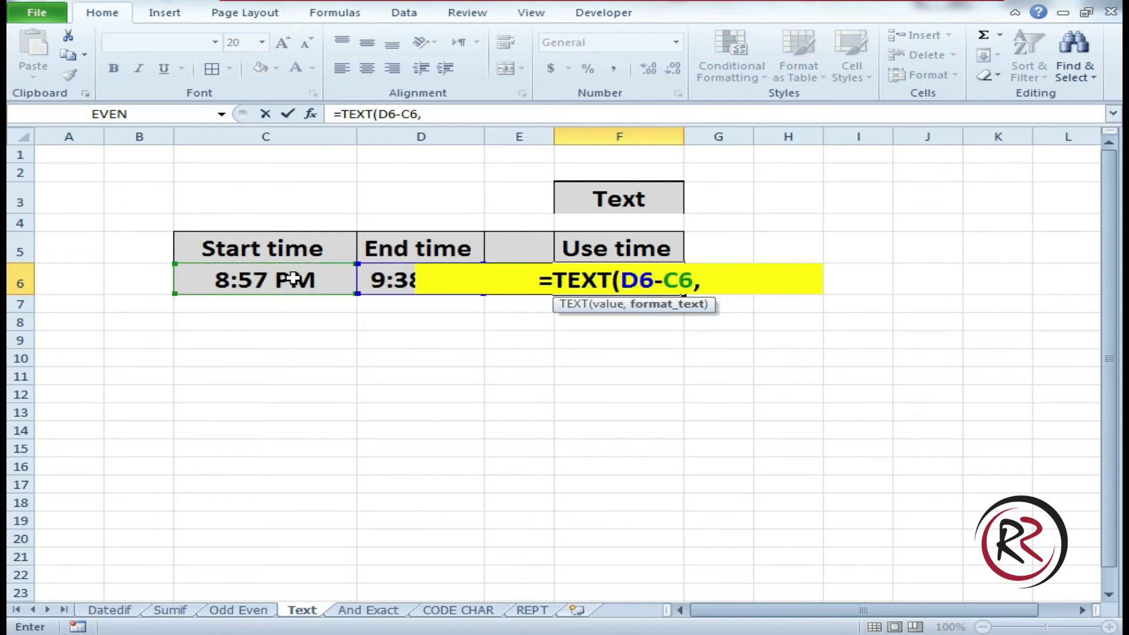
{"action": "type", "text": "\""}
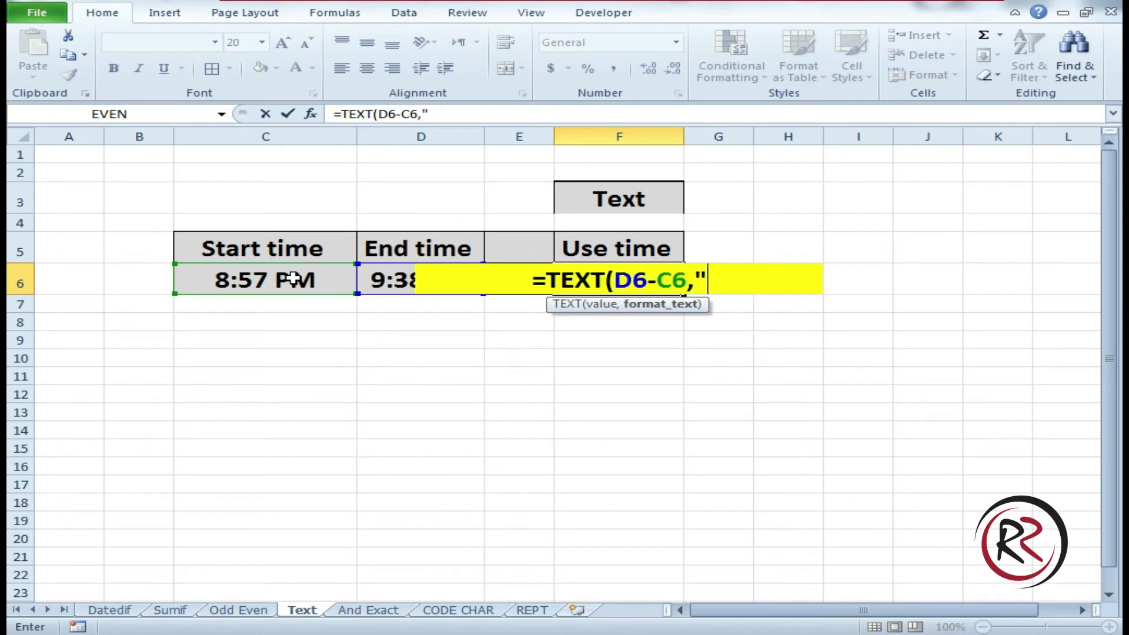
{"action": "type", "text": "HH"}
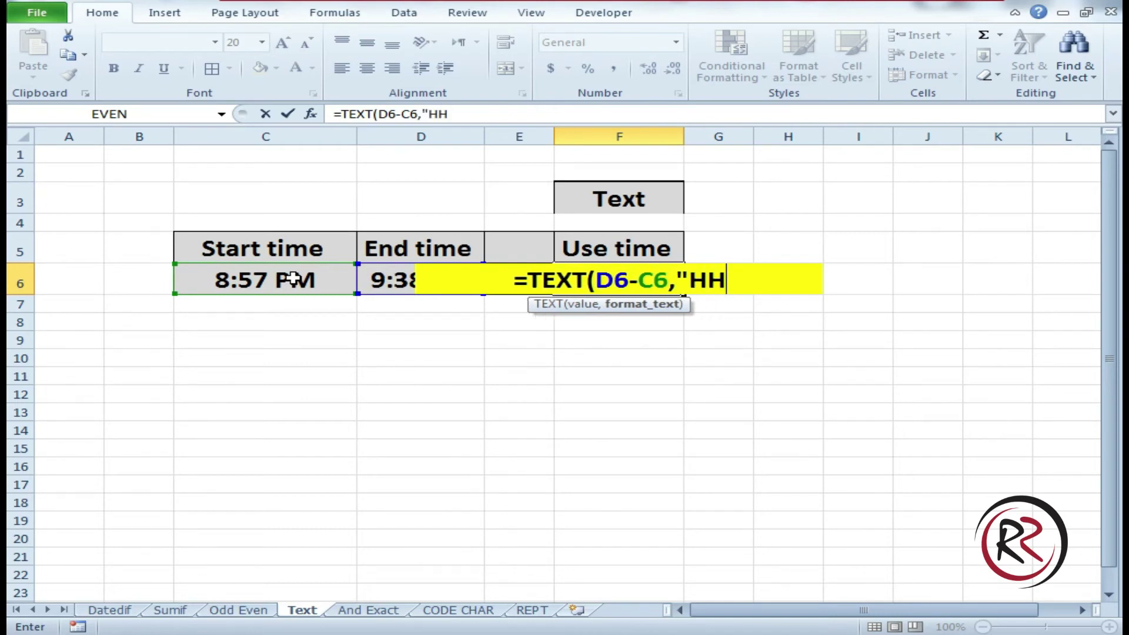
{"action": "type", "text": ":M"}
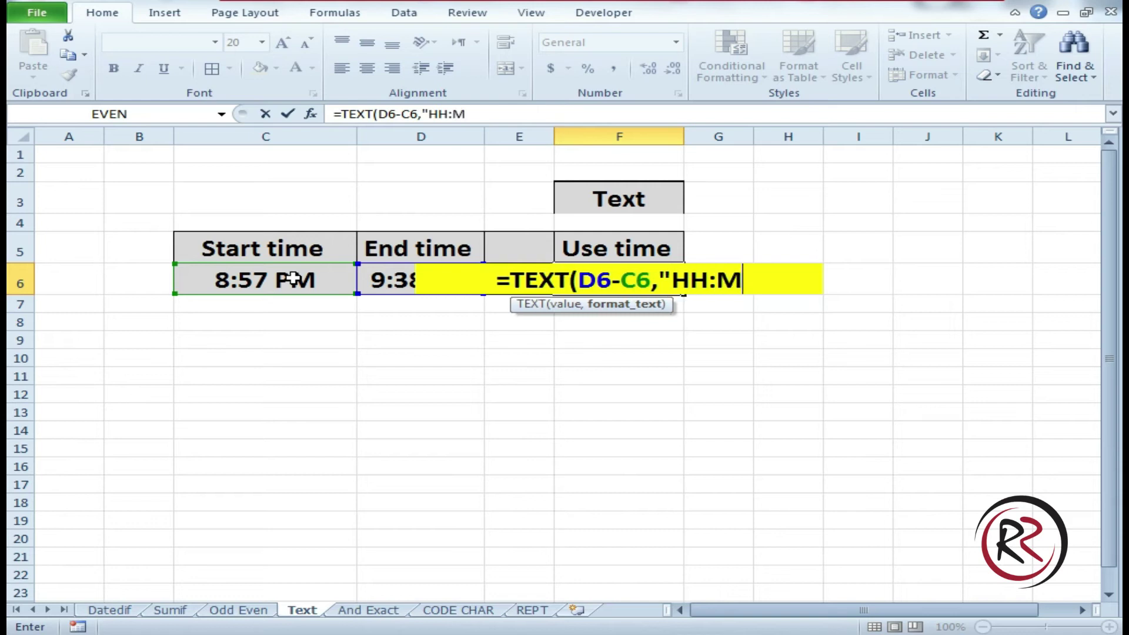
{"action": "type", "text": "M:"}
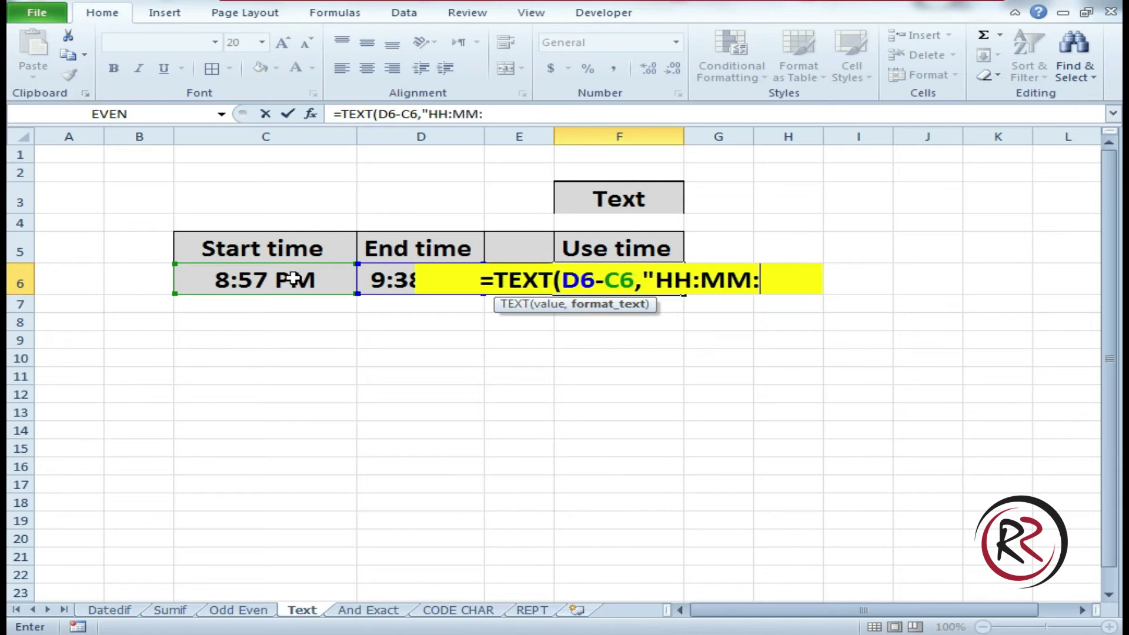
{"action": "type", "text": "SS"}
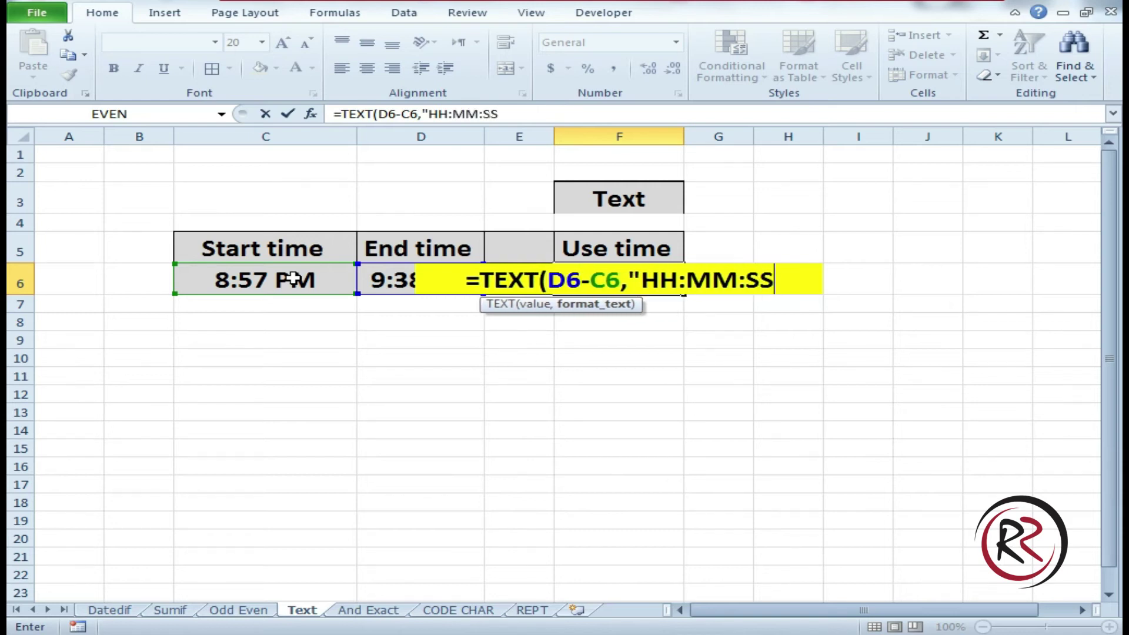
{"action": "type", "text": "\")"}
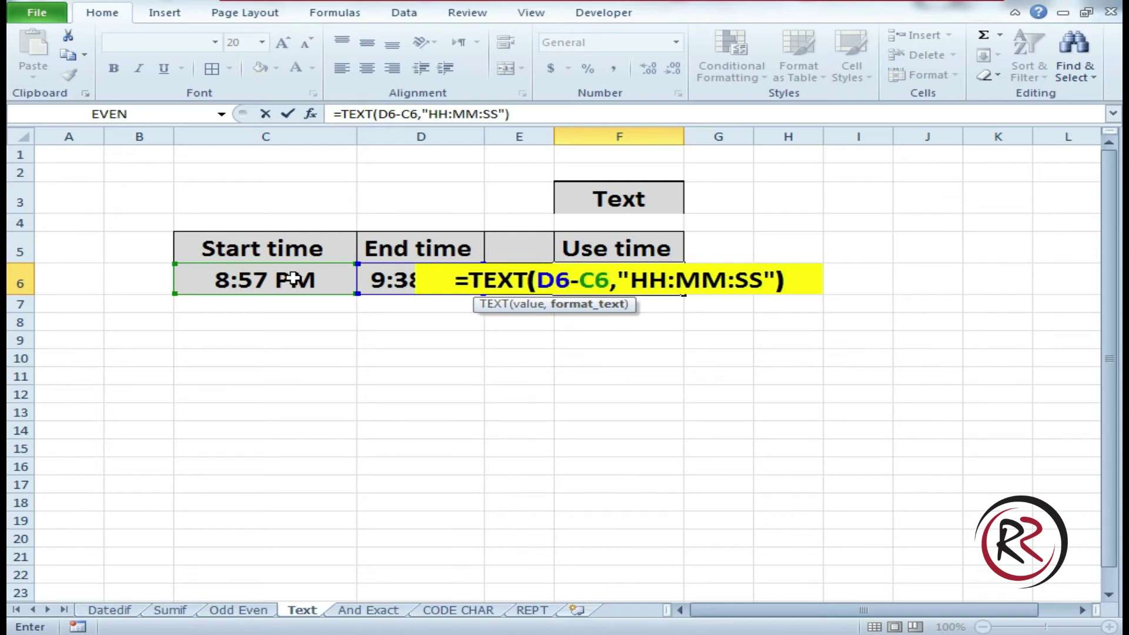
{"action": "key", "text": "Return"}
{"action": "key", "text": "Up"}
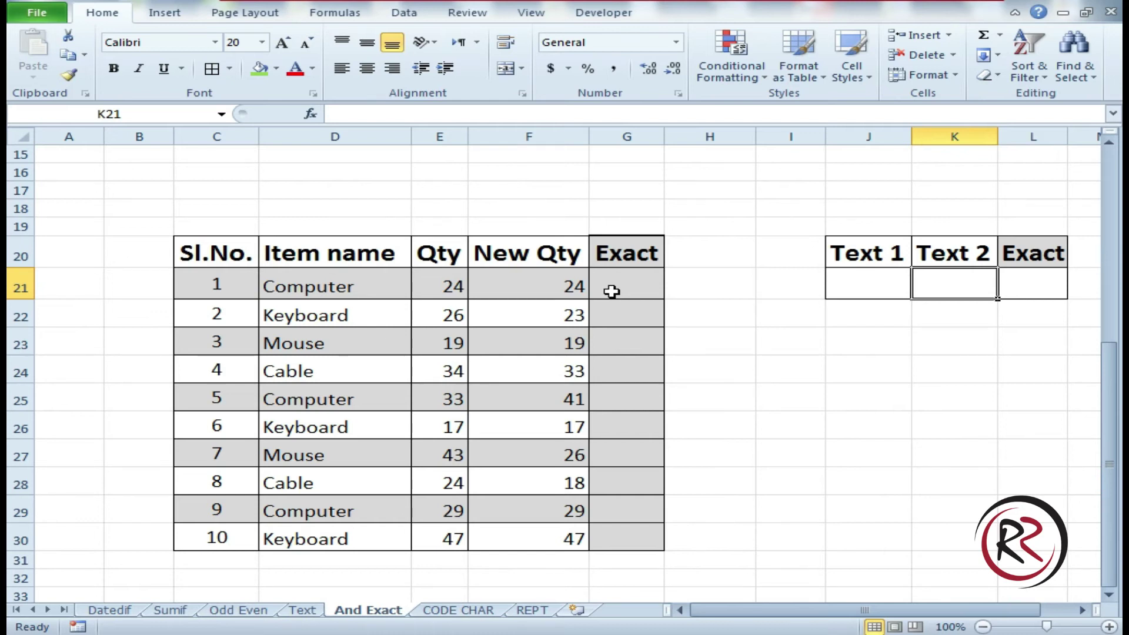
Step: Enter =EXACT(E21,F21) in cell G21 to compare the first item's Qty and New Qty, and check it against both cells
{"action": "left_click", "coordinate": [622, 288]}
{"action": "type", "text": "="}
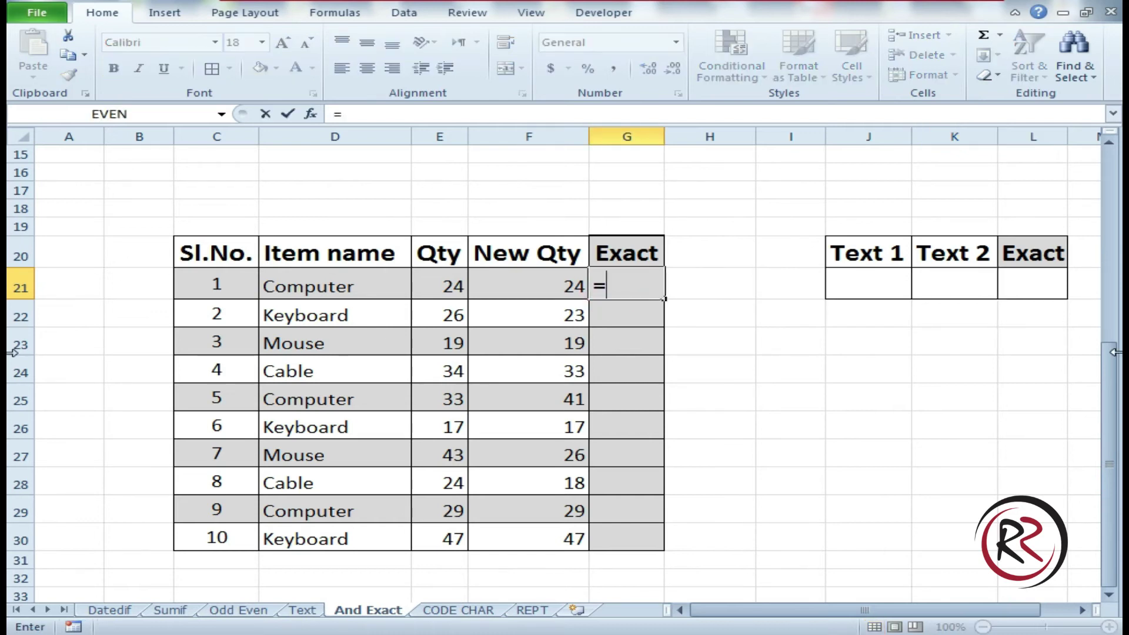
{"action": "type", "text": "E"}
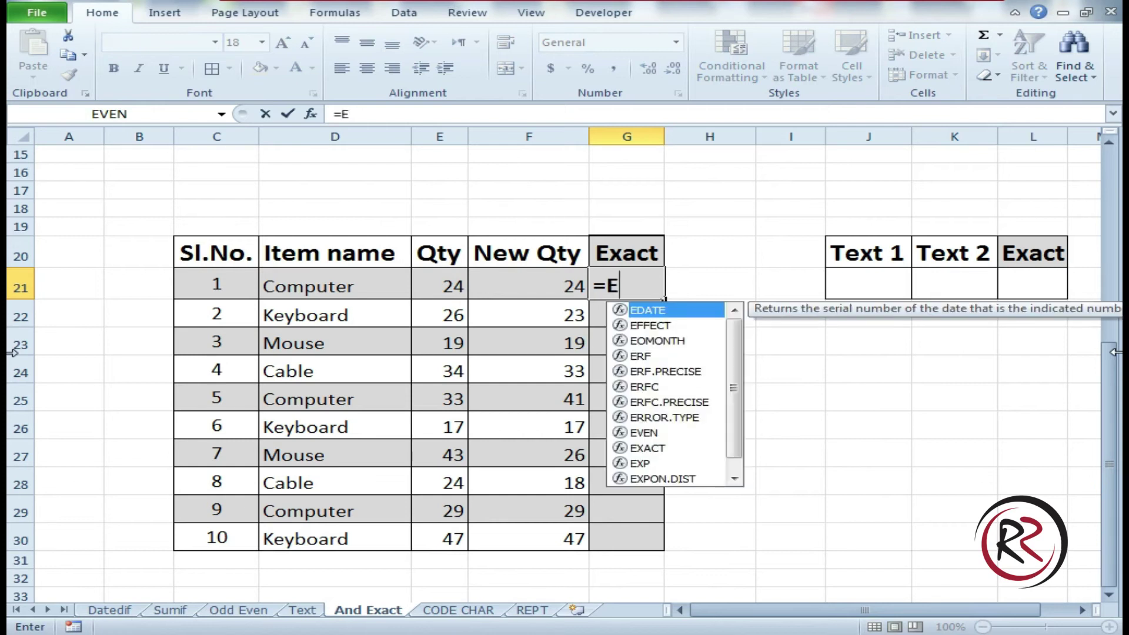
{"action": "type", "text": "xa"}
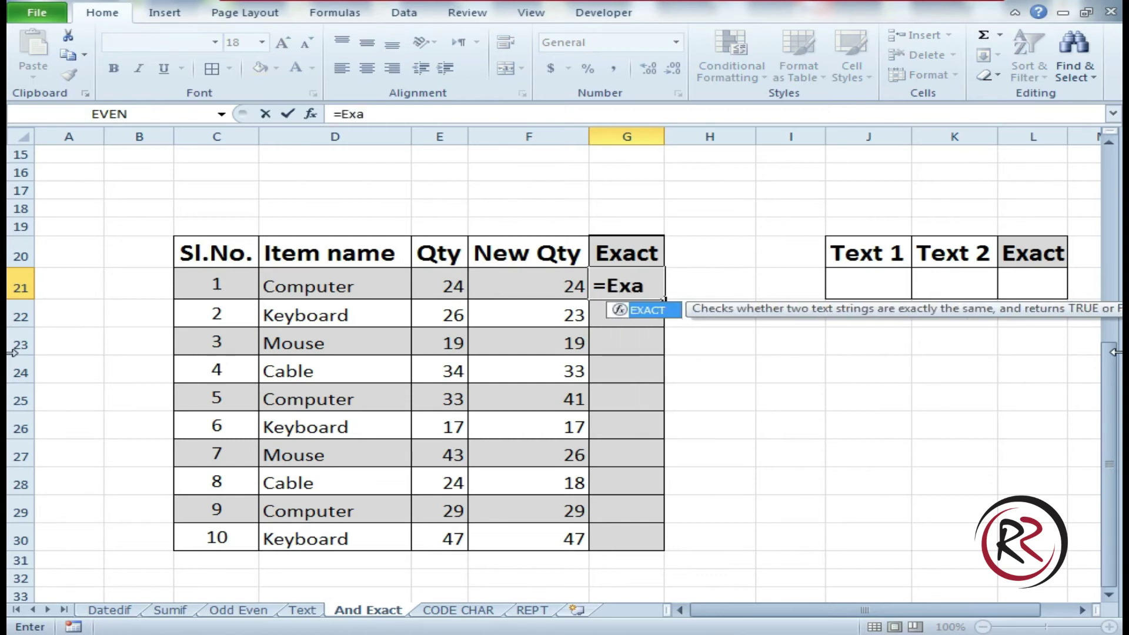
{"action": "key", "text": "Tab"}
{"action": "left_click", "coordinate": [461, 287]}
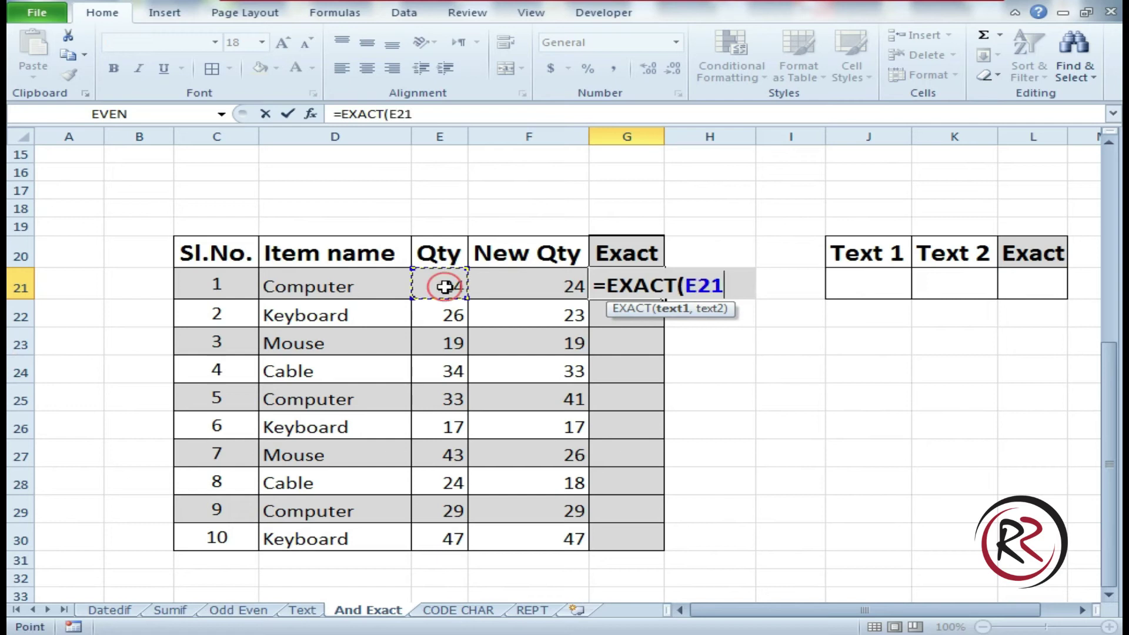
{"action": "type", "text": ","}
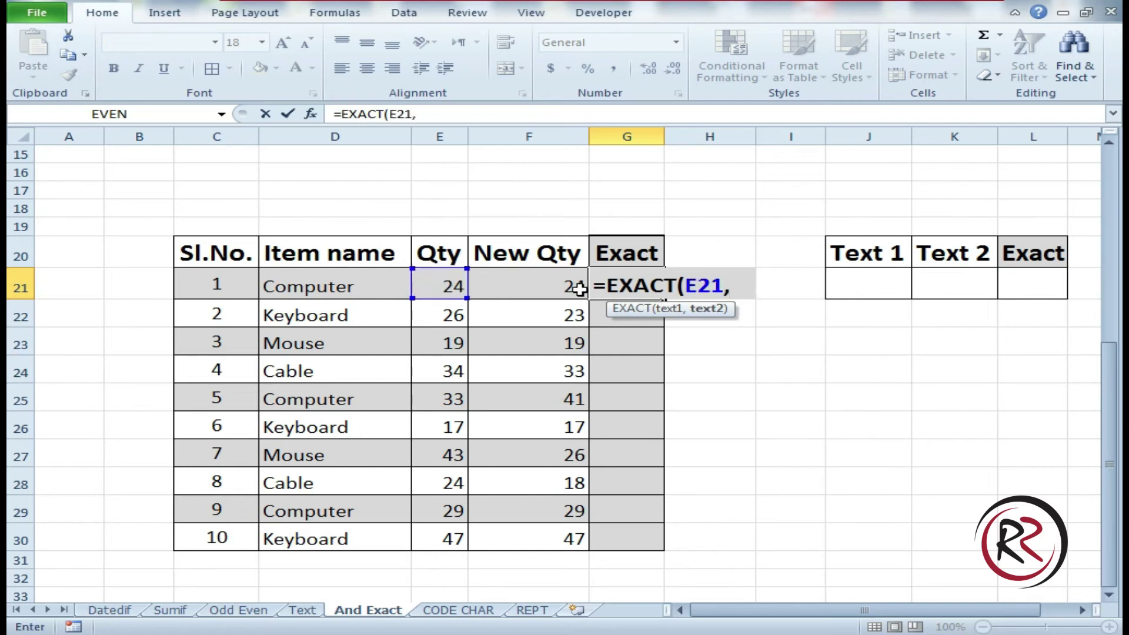
{"action": "left_click", "coordinate": [567, 284]}
{"action": "type", "text": ")"}
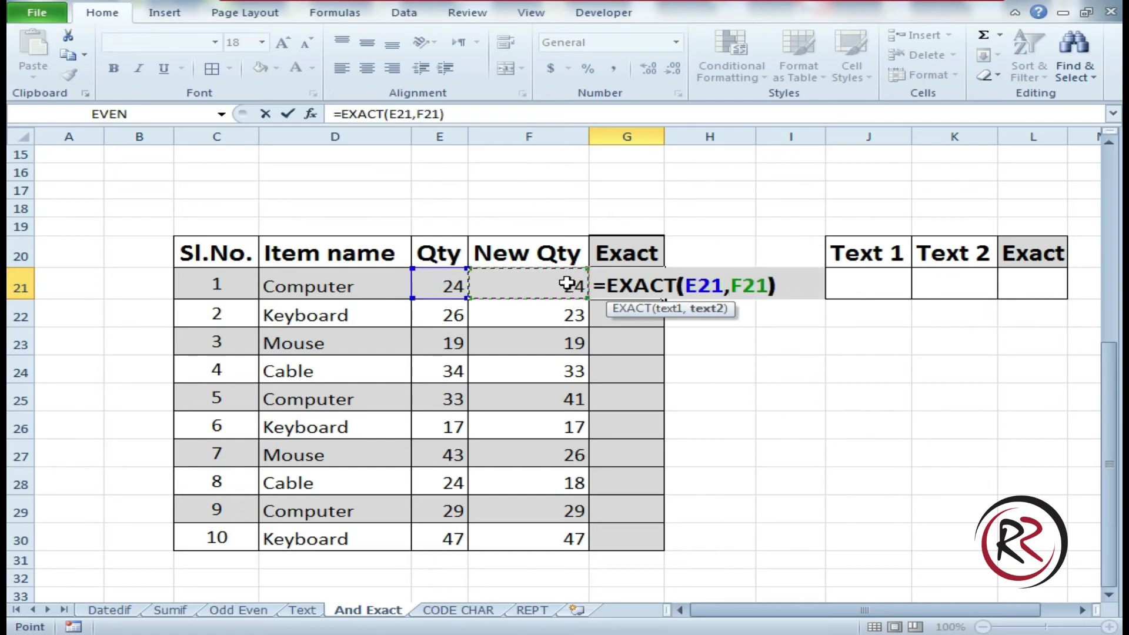
{"action": "key", "text": "Return"}
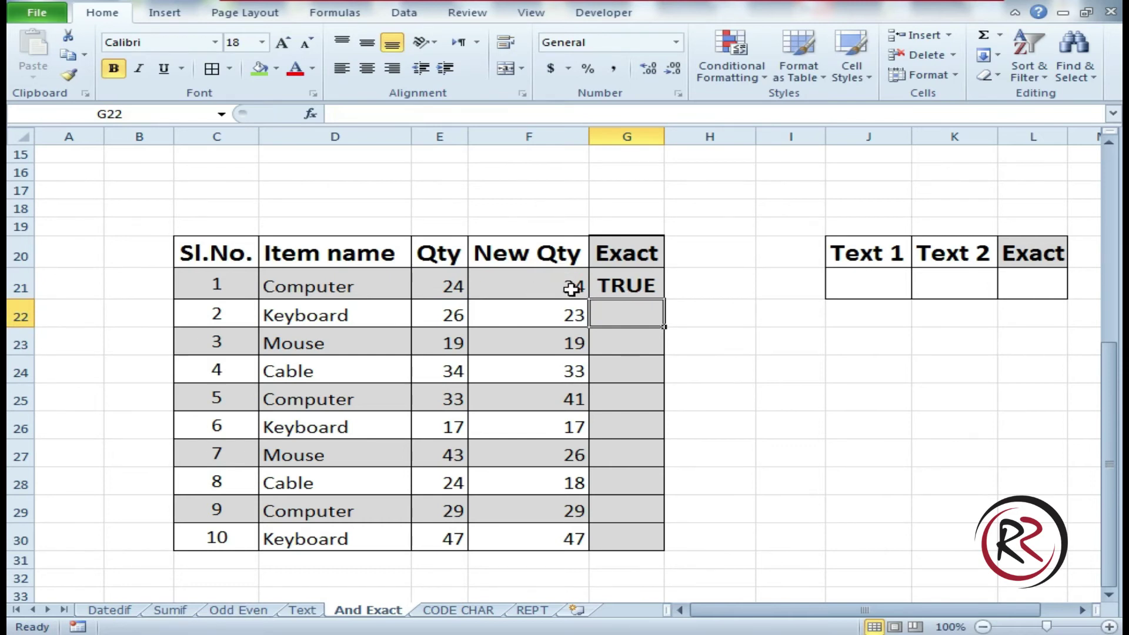
{"action": "left_click", "coordinate": [451, 292]}
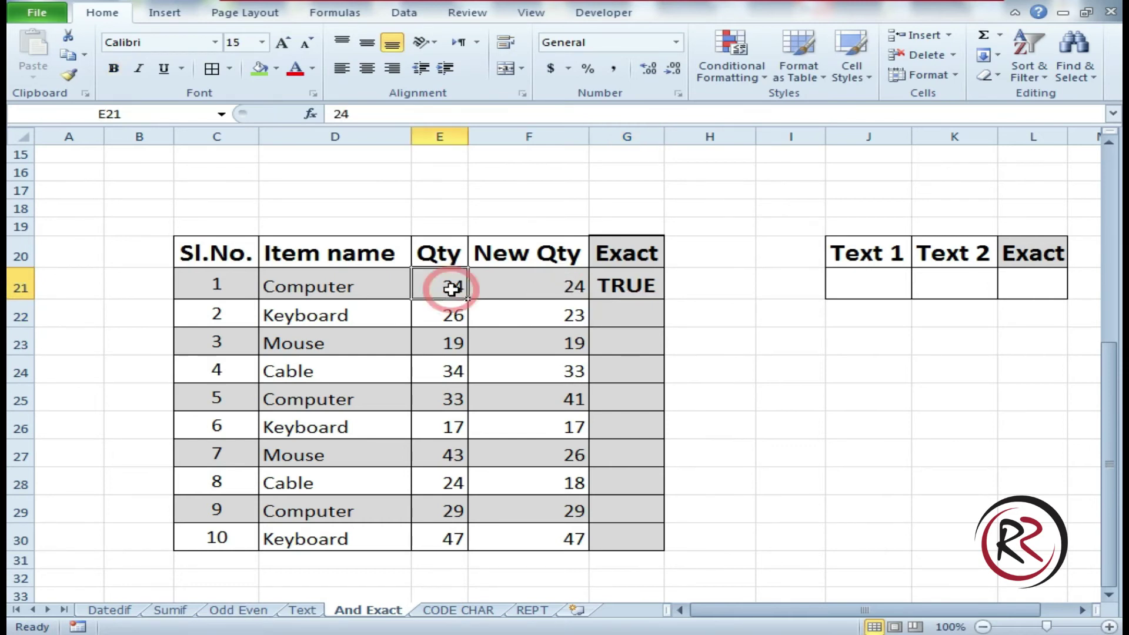
{"action": "left_click", "coordinate": [537, 284]}
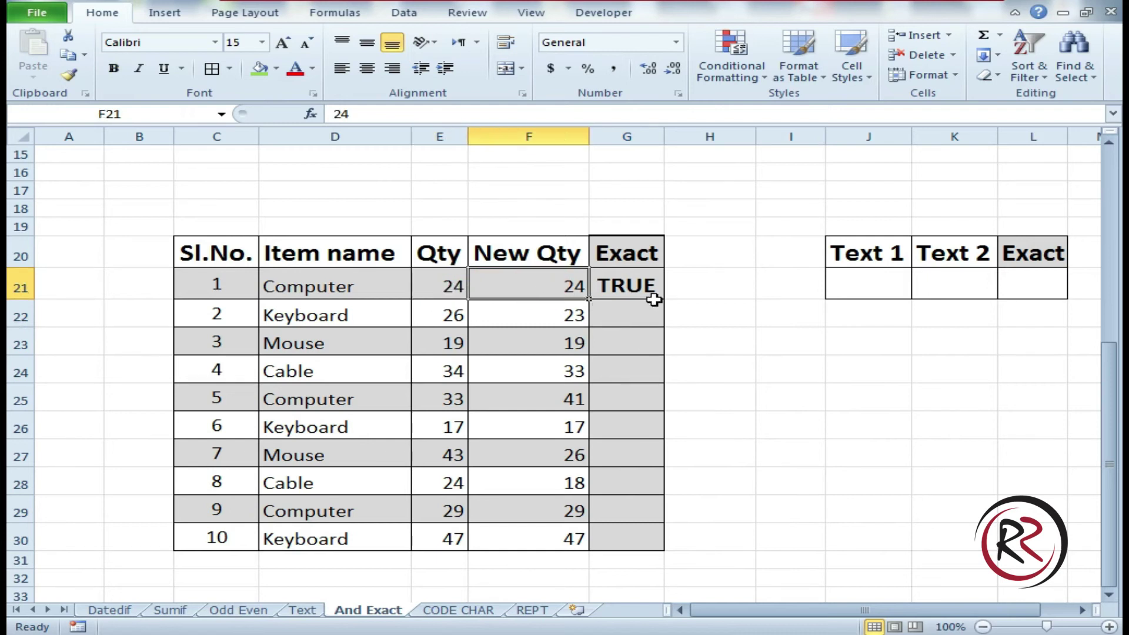
{"action": "left_click", "coordinate": [650, 292]}
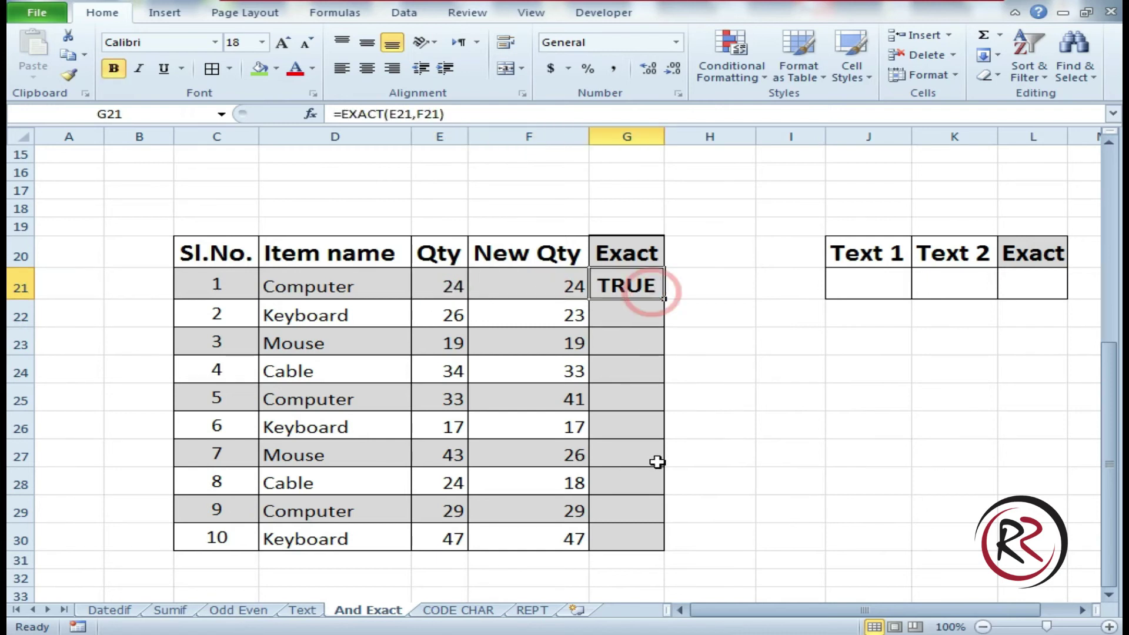
Step: Enter =EXACT(E22,F22) in cell G22 to compare the second item's Qty and New Qty
{"action": "left_click", "coordinate": [634, 316]}
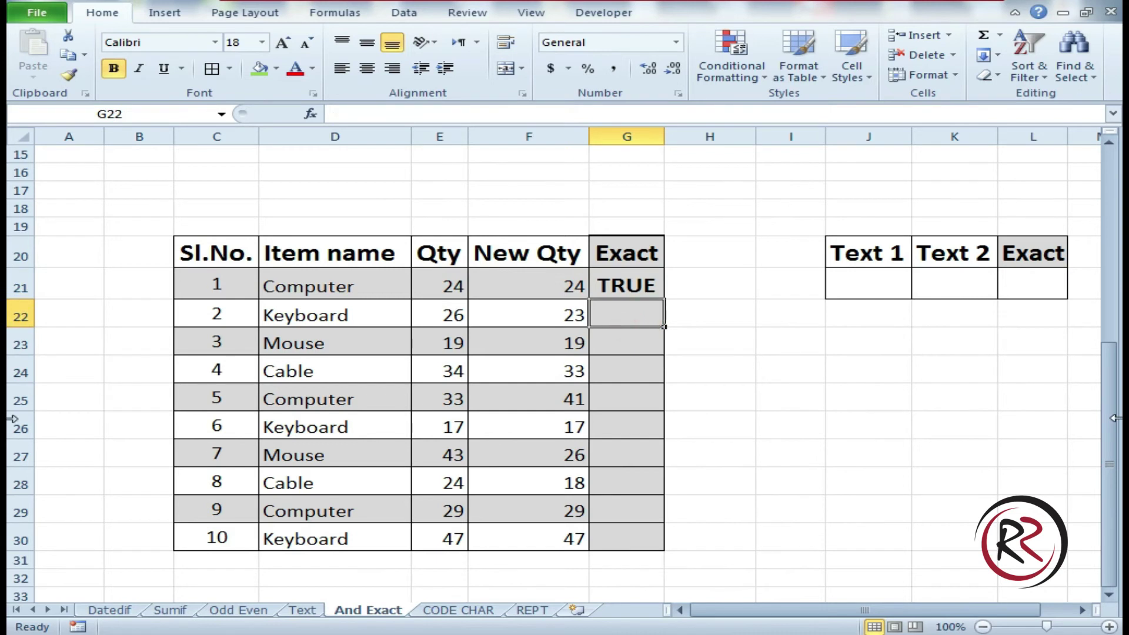
{"action": "type", "text": "=EXACT("}
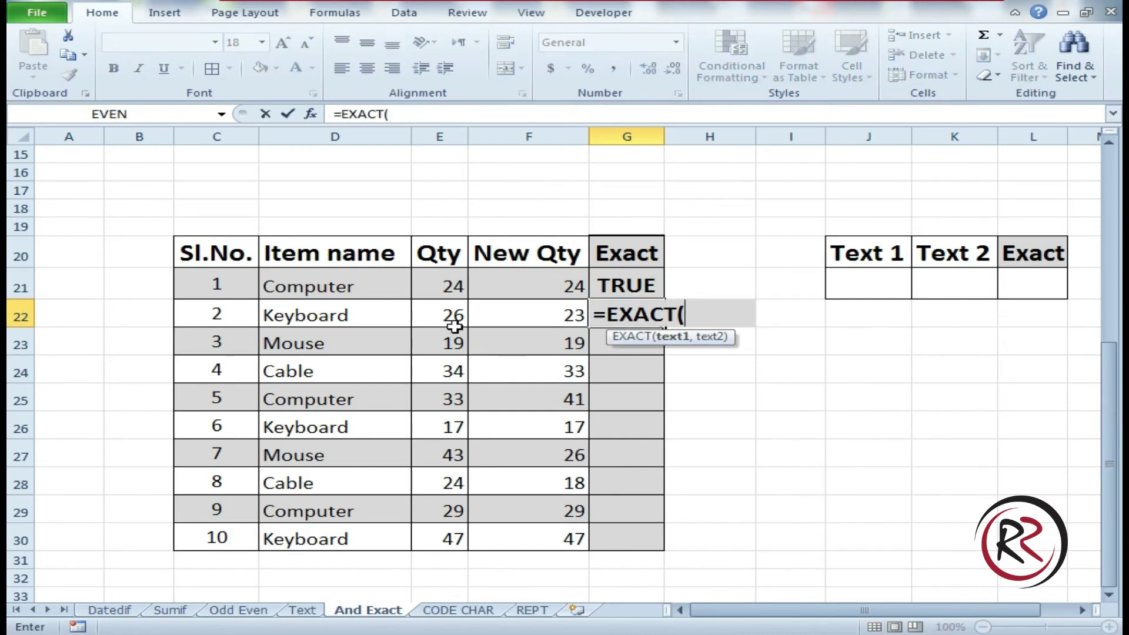
{"action": "left_click", "coordinate": [455, 325]}
{"action": "type", "text": ","}
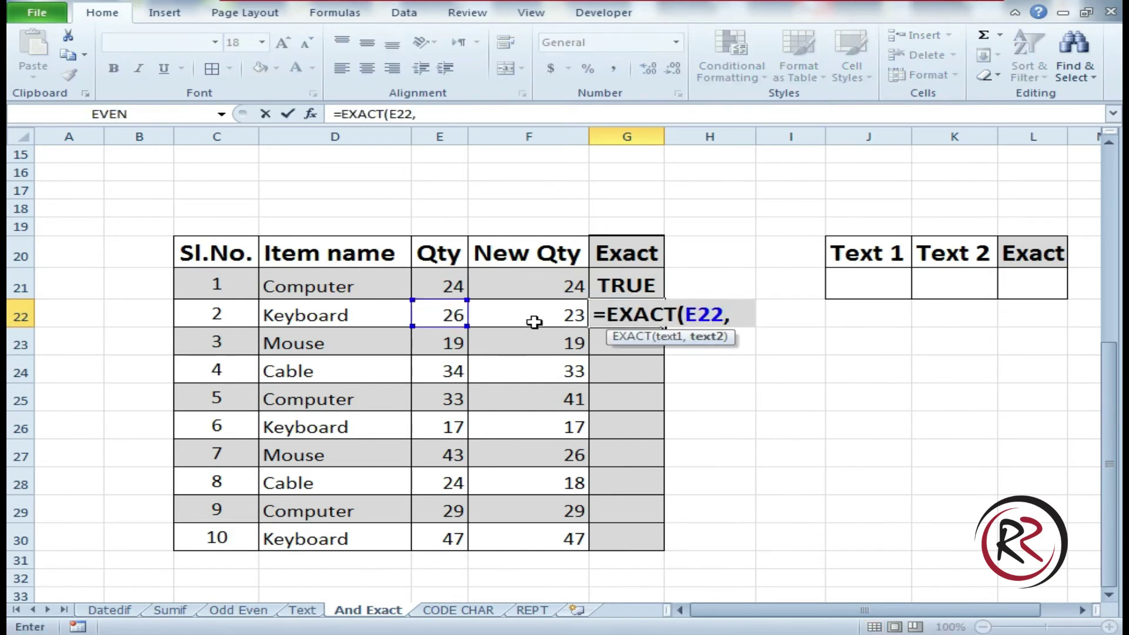
{"action": "left_click", "coordinate": [534, 321]}
{"action": "type", "text": ")"}
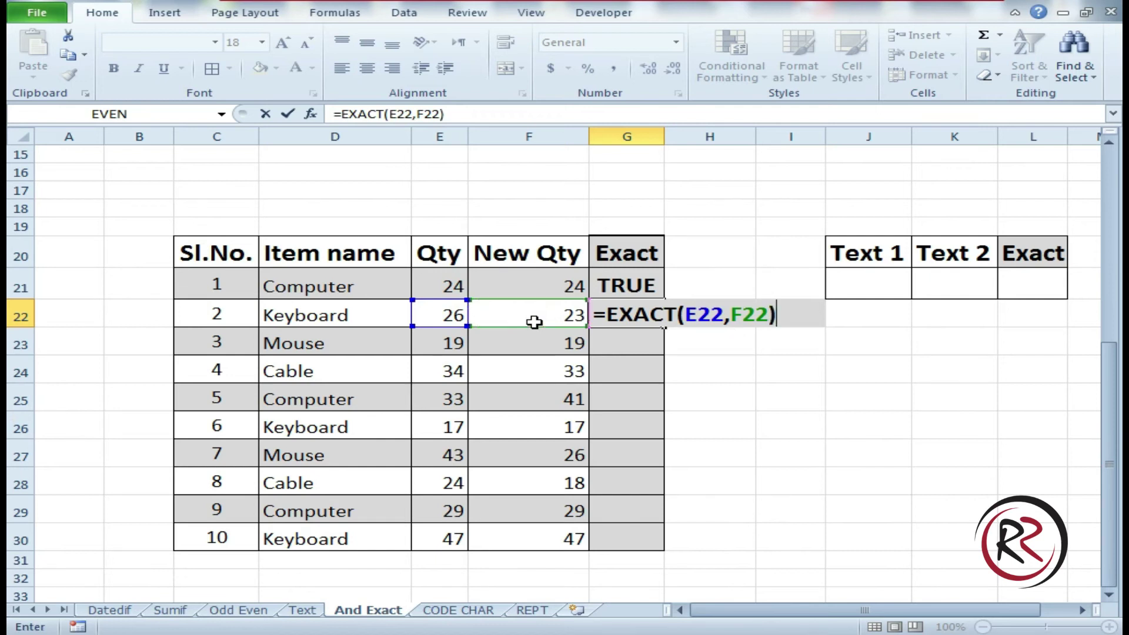
{"action": "key", "text": "Return"}
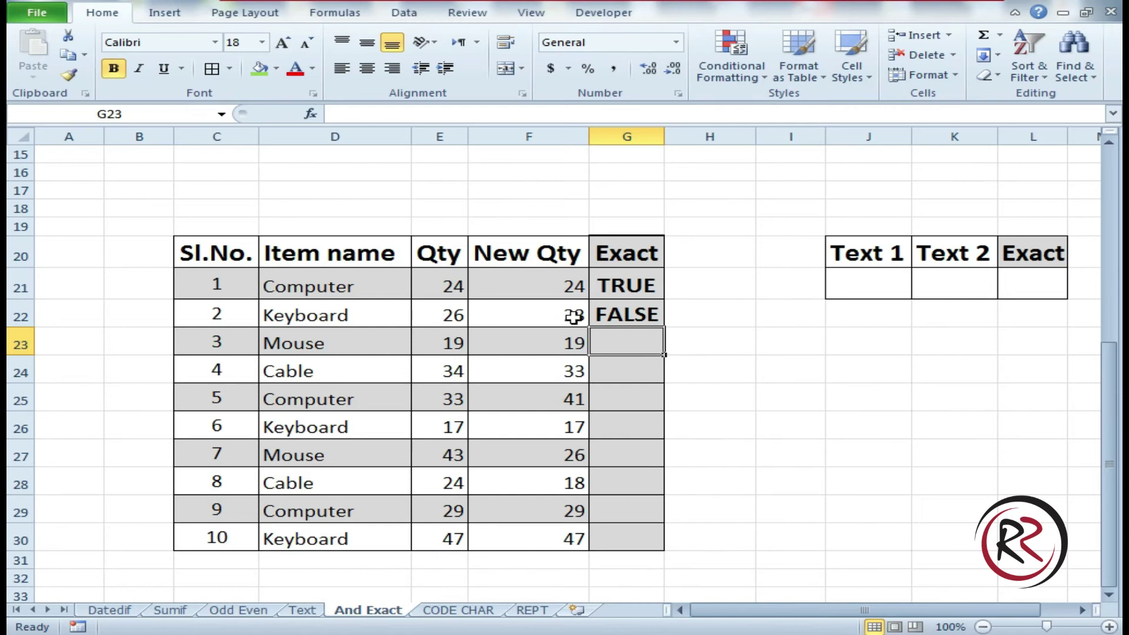
{"action": "left_click", "coordinate": [632, 322]}
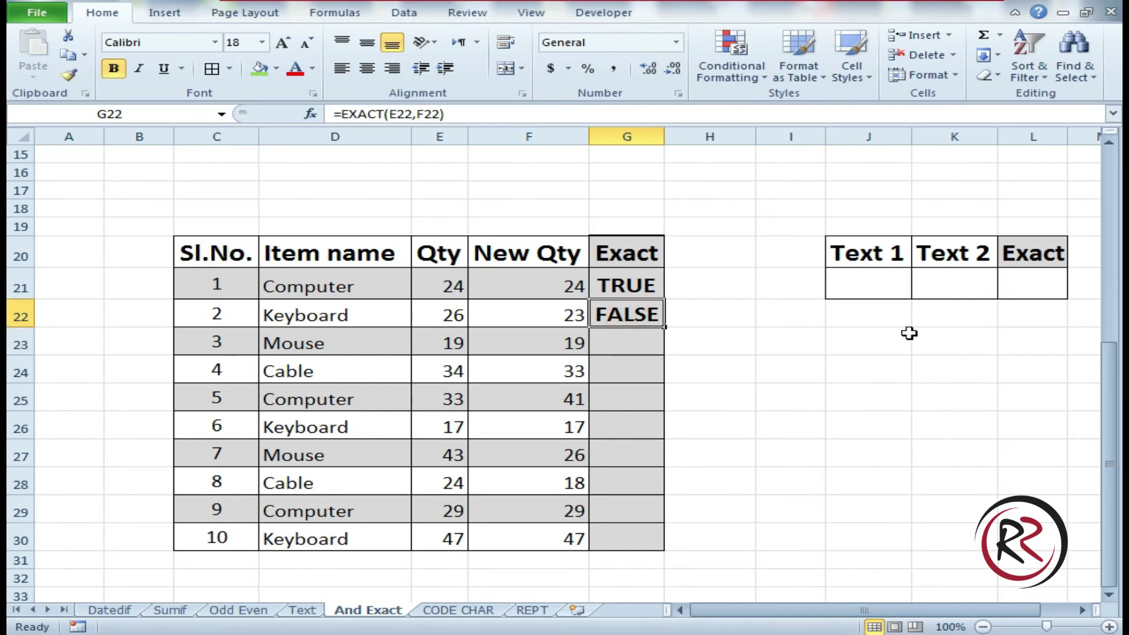
Step: Fill in the text comparison table with A under Text 1 in J21 and B under Text 2 in K21
{"action": "left_click", "coordinate": [862, 284]}
{"action": "key", "text": "Right"}
{"action": "key", "text": "Left"}
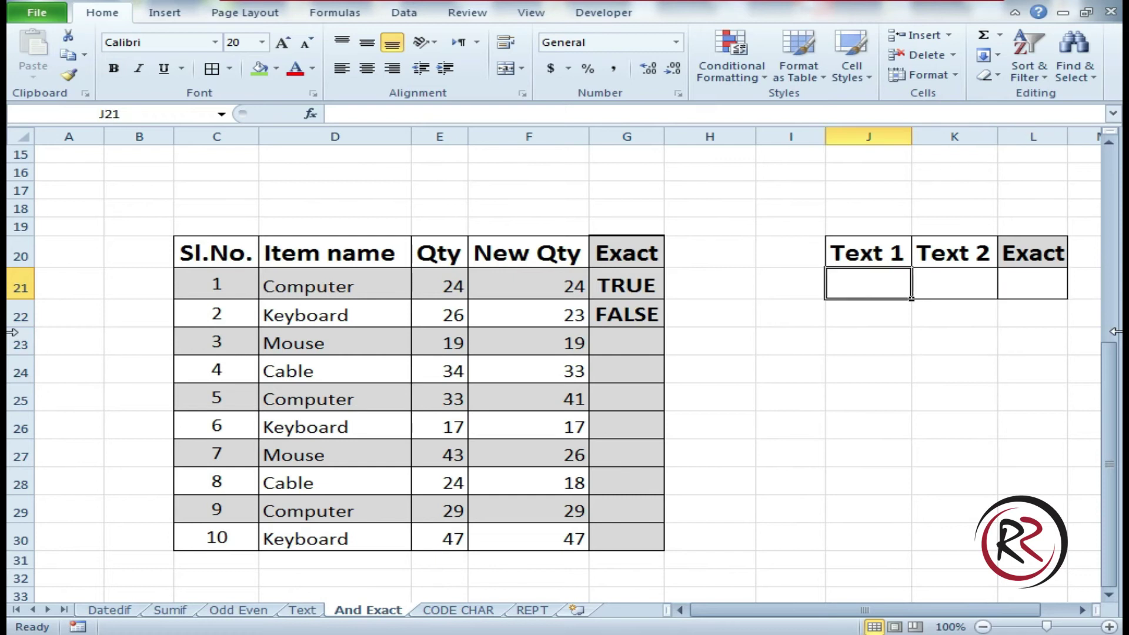
{"action": "type", "text": "A"}
{"action": "key", "text": "Tab"}
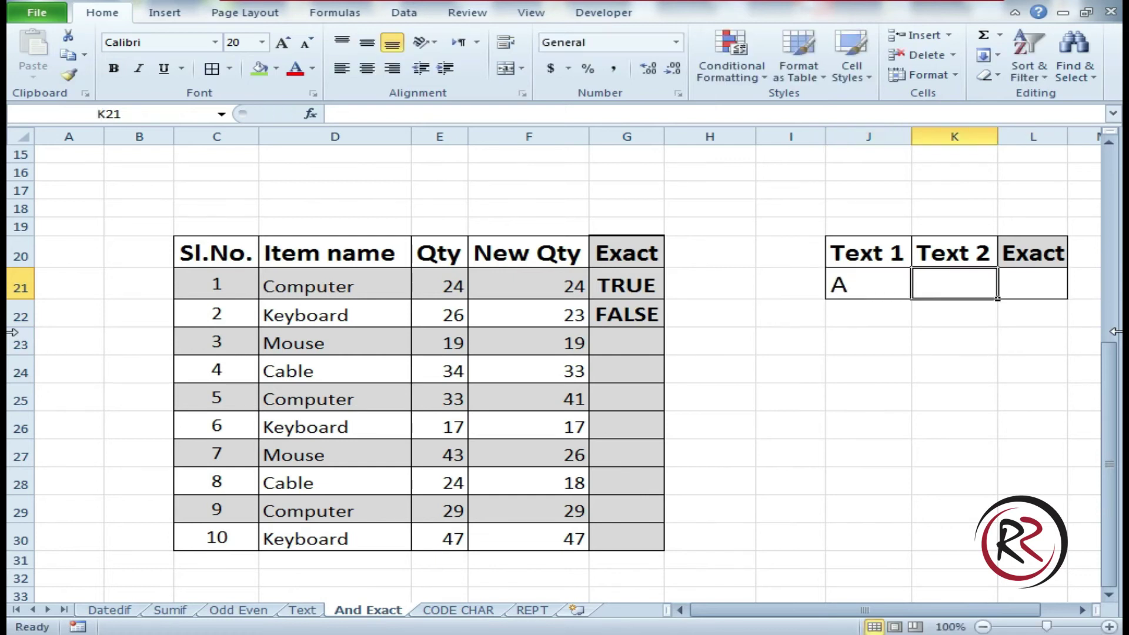
{"action": "type", "text": "B"}
{"action": "key", "text": "Tab"}
Step: Enter =EXACT(J21,K21) in cell L21 to compare Text 1 with Text 2
{"action": "key", "text": "Right"}
{"action": "key", "text": "Left"}
{"action": "type", "text": "="}
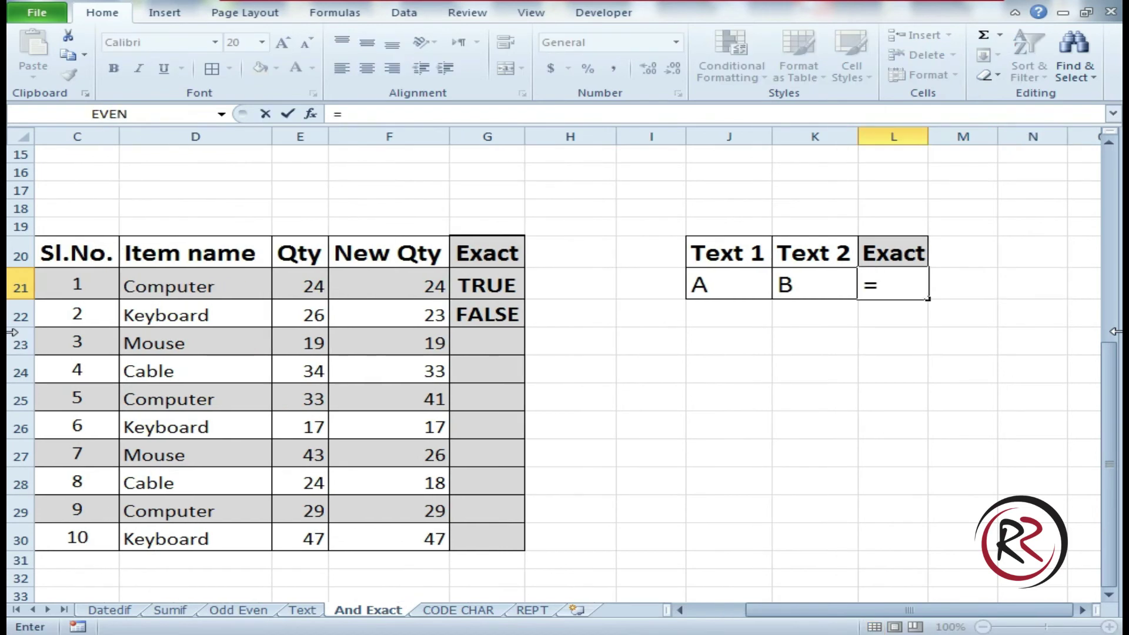
{"action": "type", "text": "EXACT("}
{"action": "key", "text": "Left"}
{"action": "key", "text": "Left"}
{"action": "key", "text": "Left"}
{"action": "key", "text": "Right"}
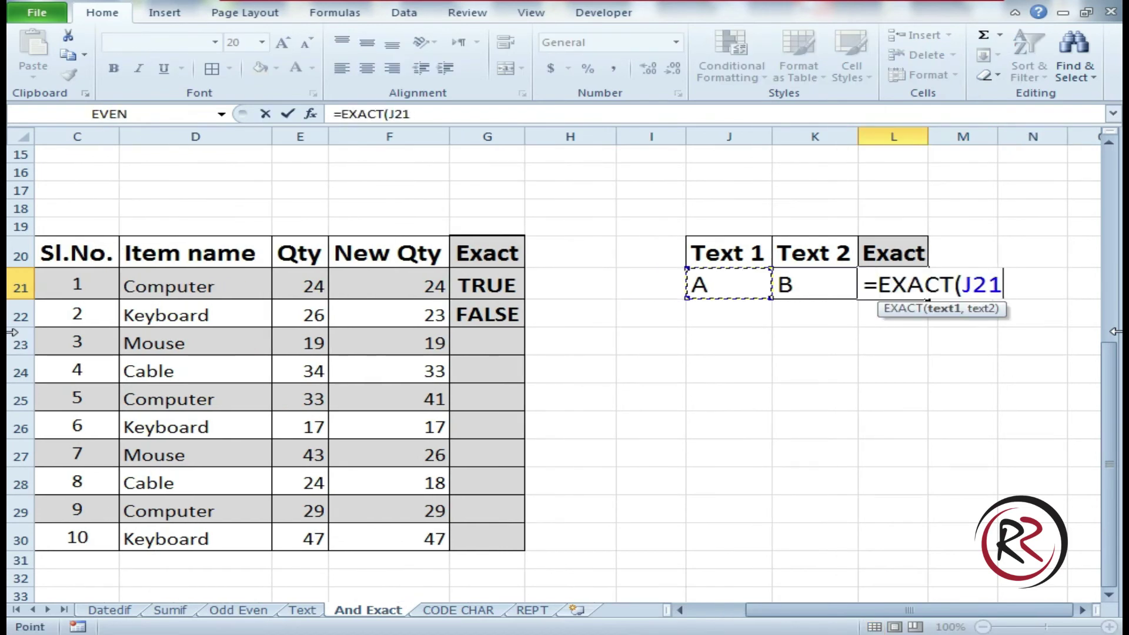
{"action": "type", "text": ","}
{"action": "type", "text": ","}
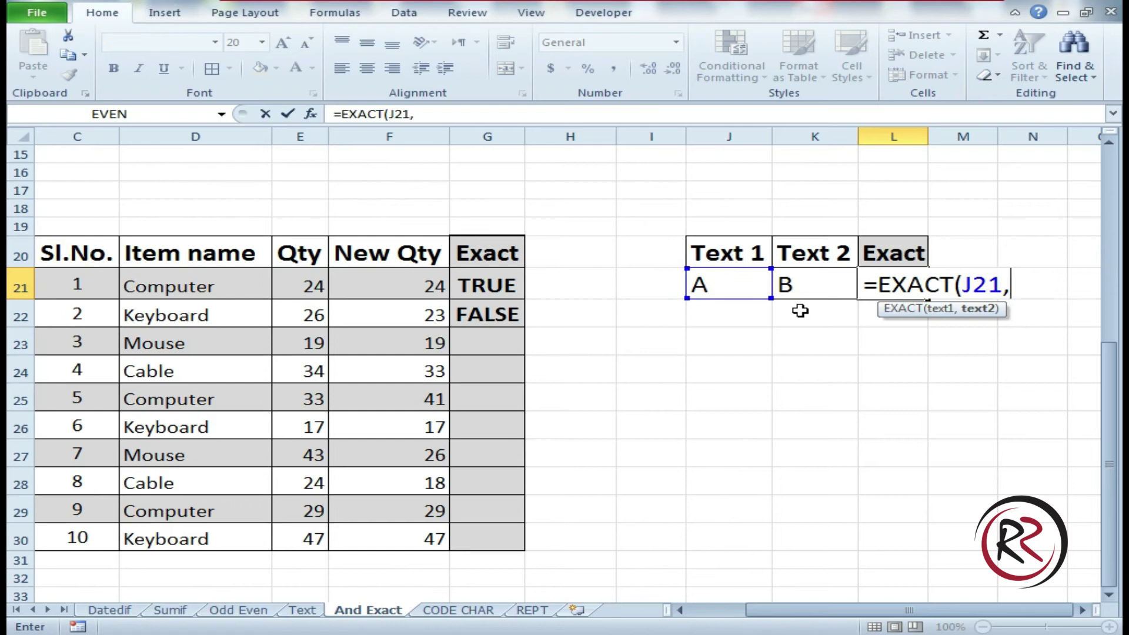
{"action": "left_click", "coordinate": [813, 285]}
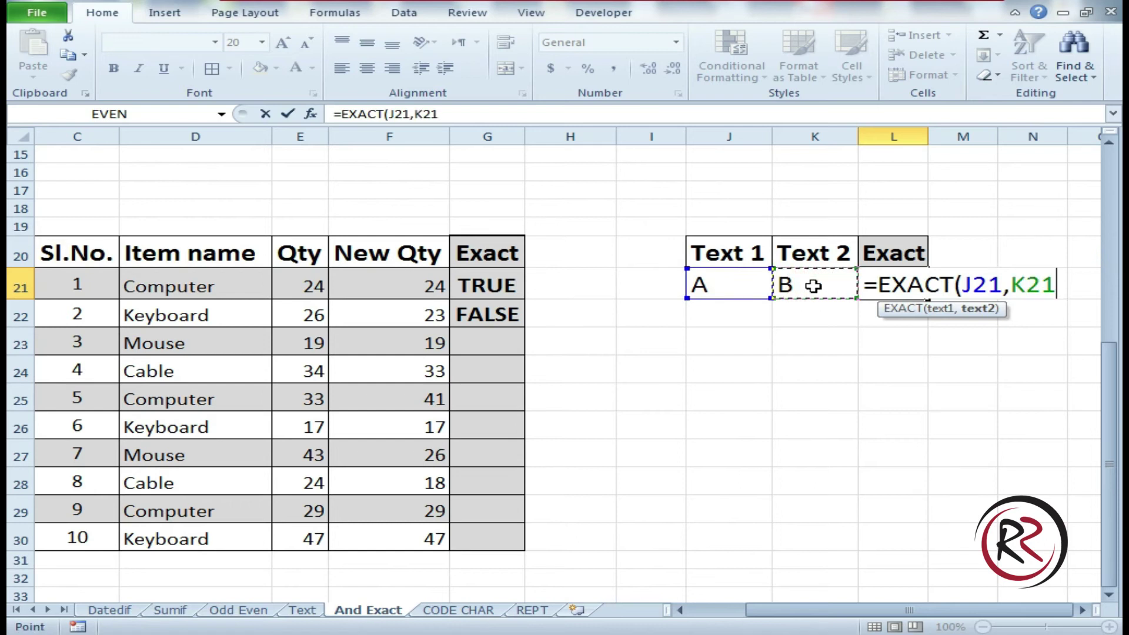
{"action": "type", "text": ")"}
{"action": "key", "text": "Return"}
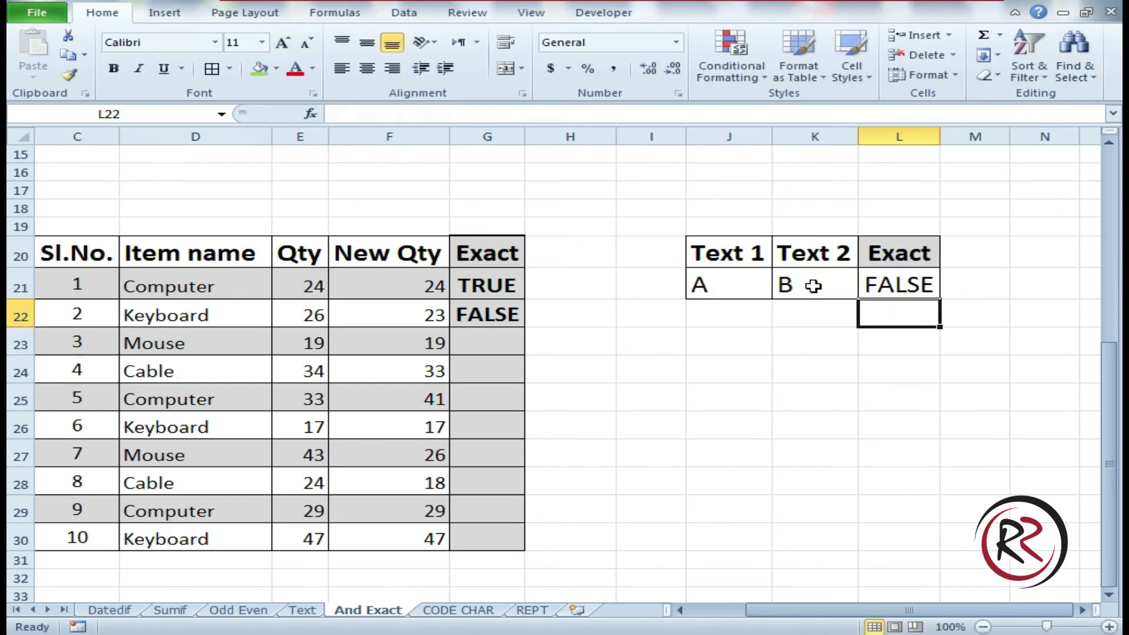
{"action": "left_click", "coordinate": [919, 284]}
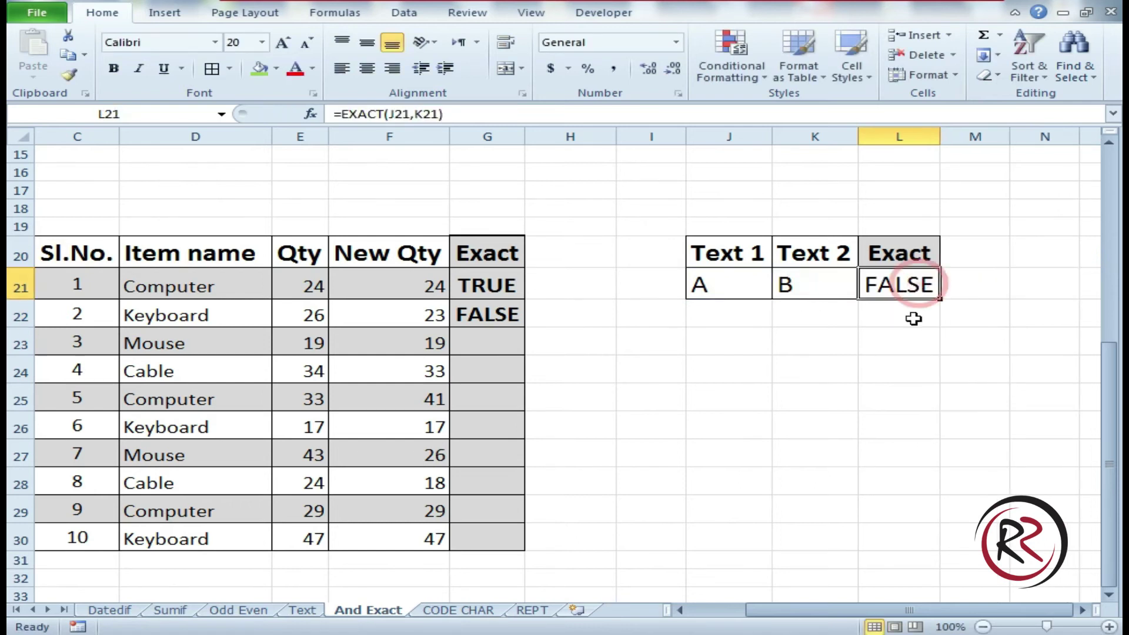
Step: Change the Text 2 entry in cell K21 to A so it matches Text 1
{"action": "left_click", "coordinate": [726, 289]}
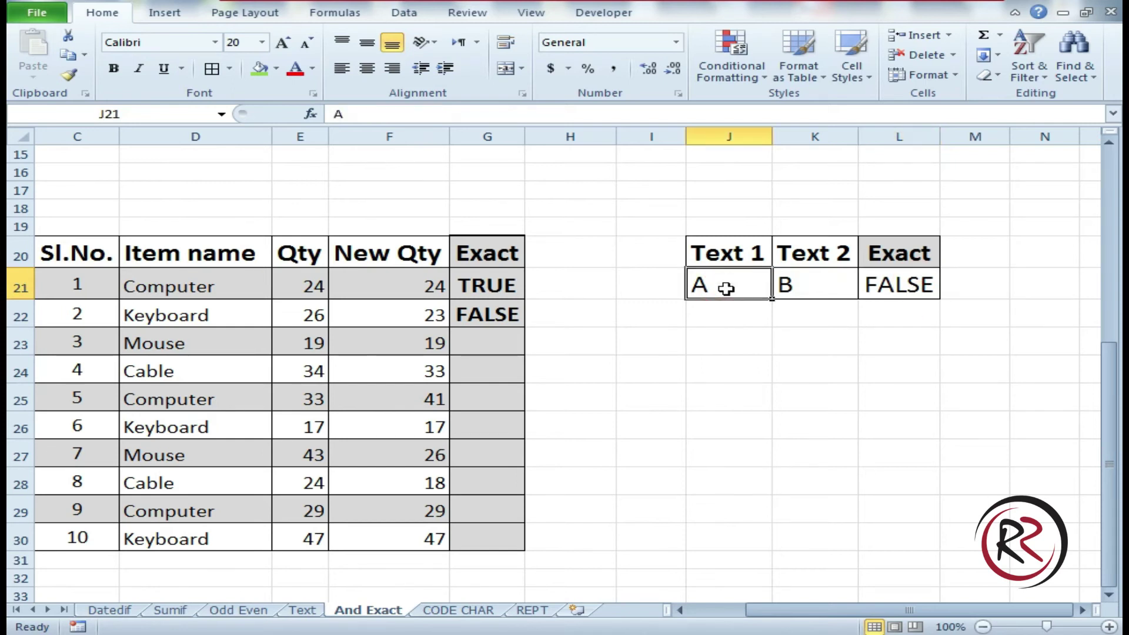
{"action": "left_click", "coordinate": [806, 285]}
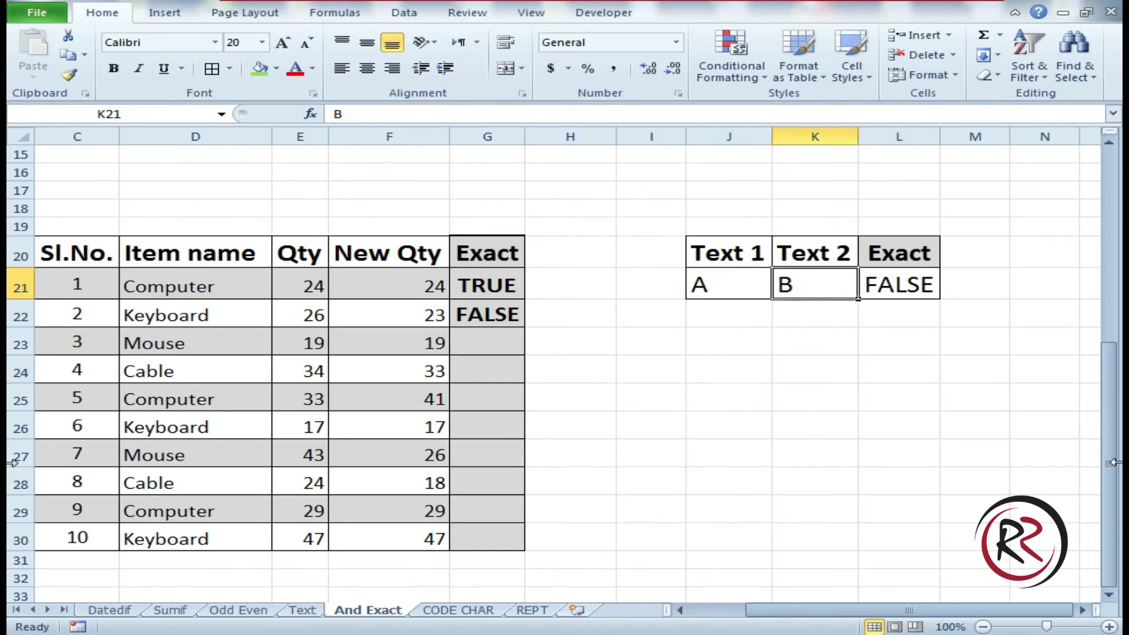
{"action": "type", "text": "A"}
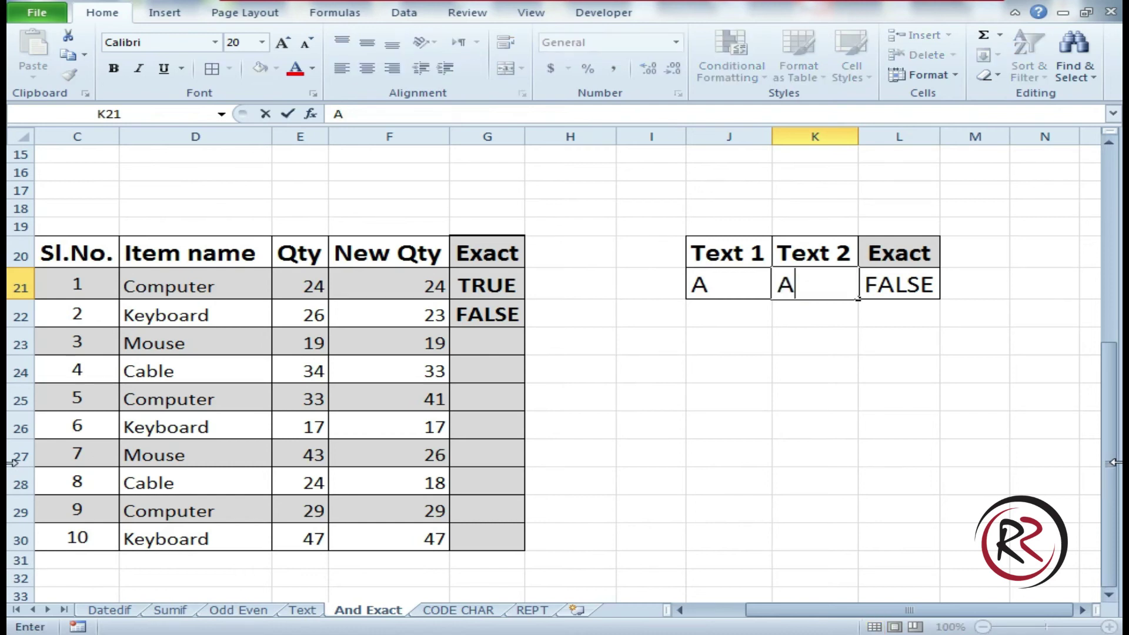
{"action": "key", "text": "Return"}
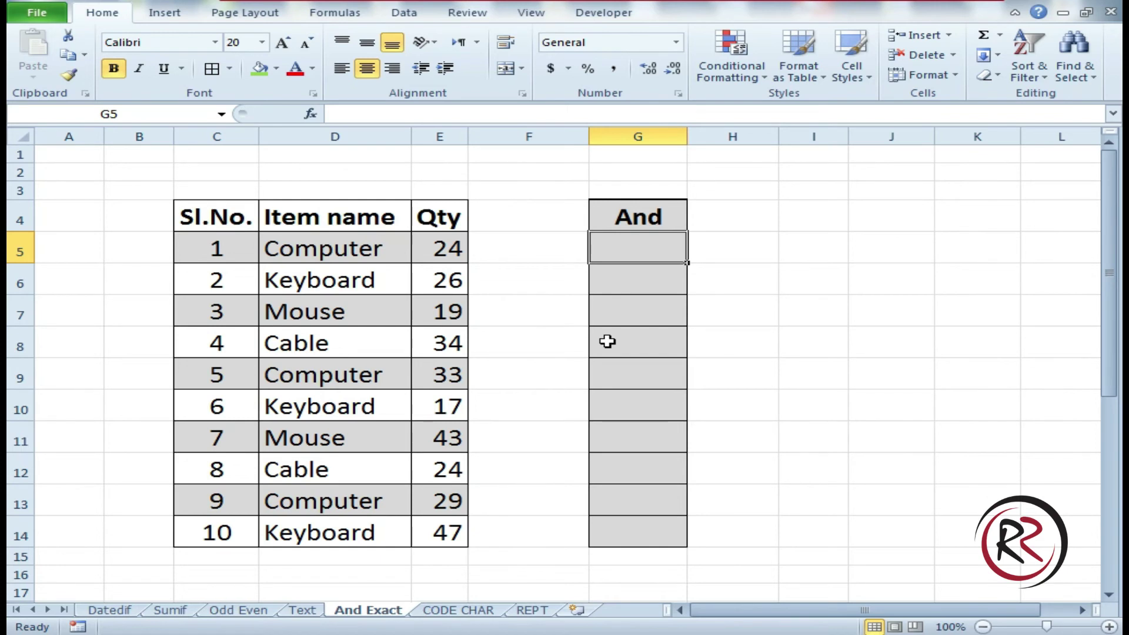
Step: Enter =AND(E5>=25) in cell G5 to test the first item's quantity, and review the finished formula
{"action": "left_click", "coordinate": [457, 257]}
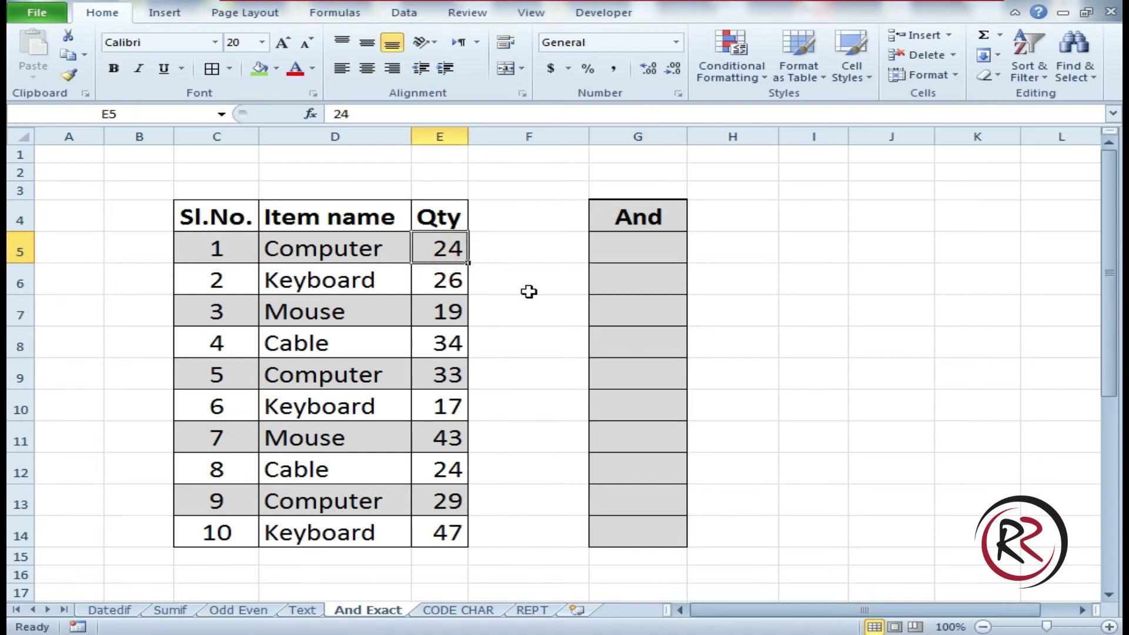
{"action": "left_click", "coordinate": [639, 255]}
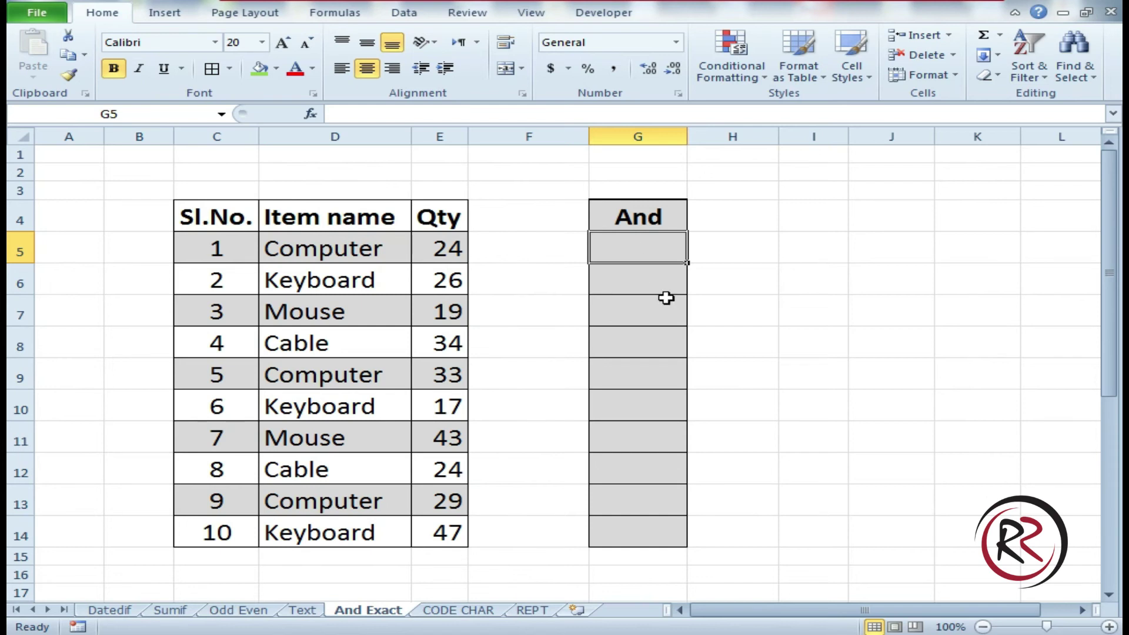
{"action": "type", "text": "=and("}
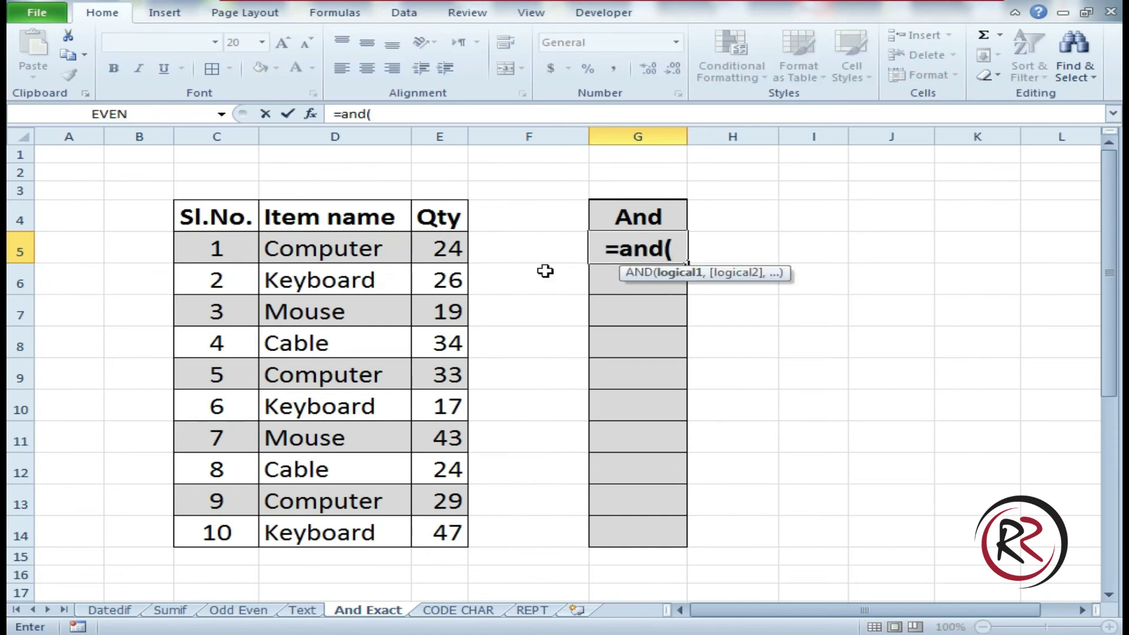
{"action": "left_click", "coordinate": [453, 248]}
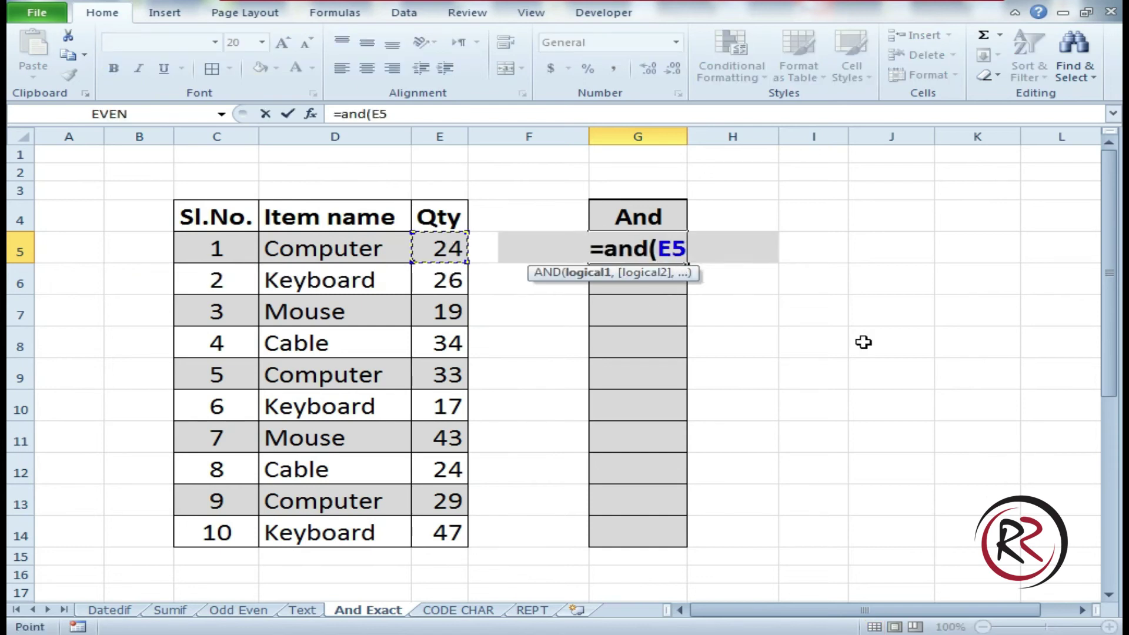
{"action": "type", "text": ">"}
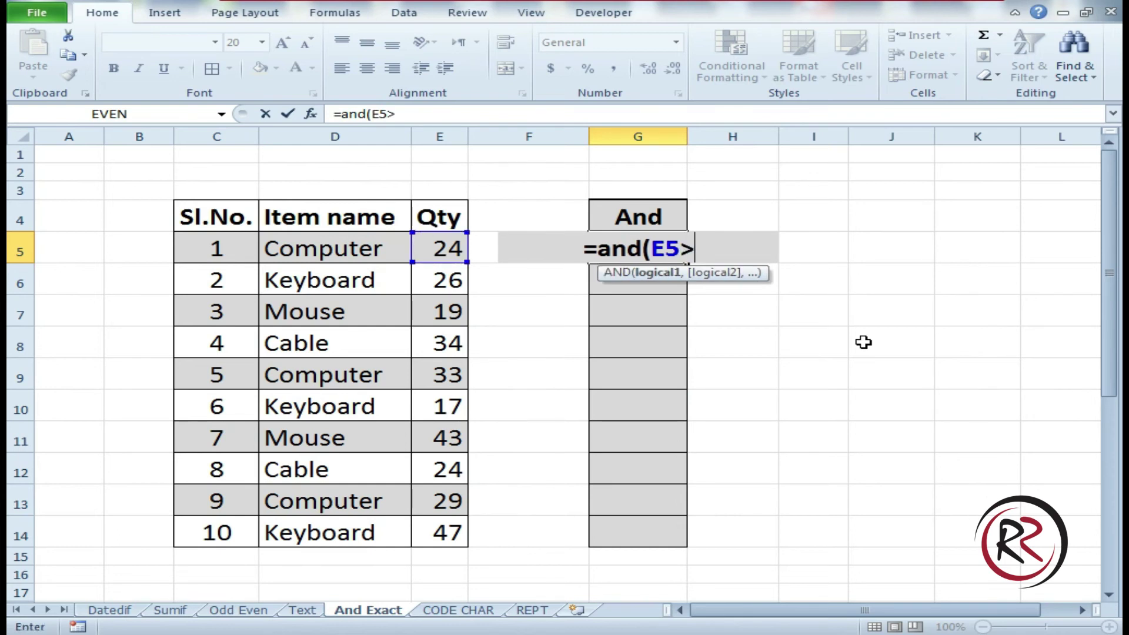
{"action": "type", "text": "="}
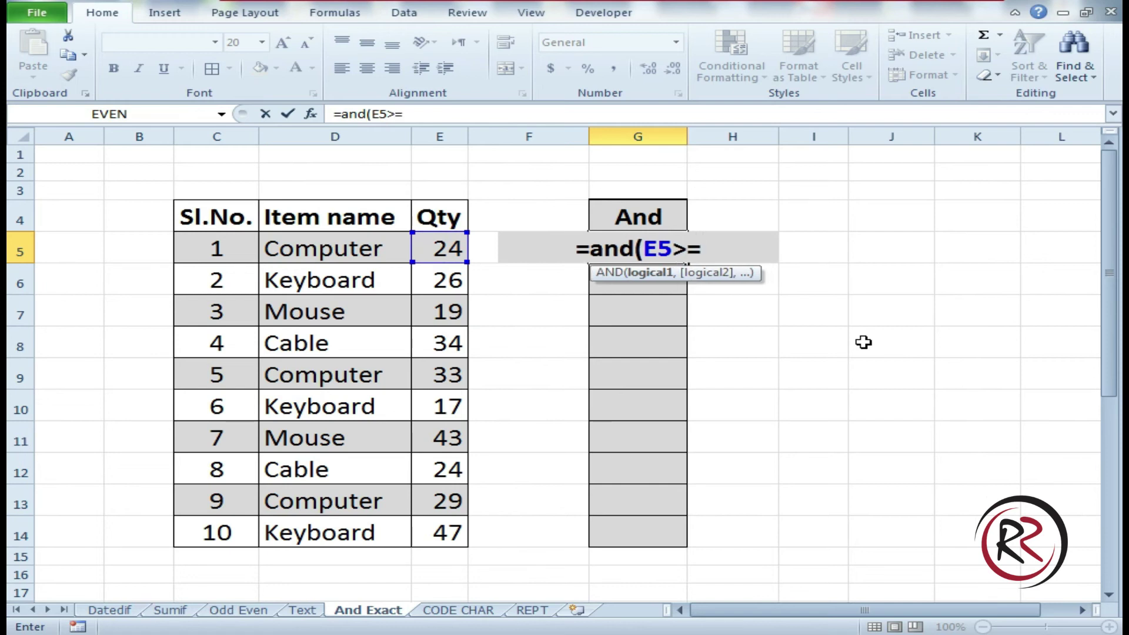
{"action": "type", "text": "25"}
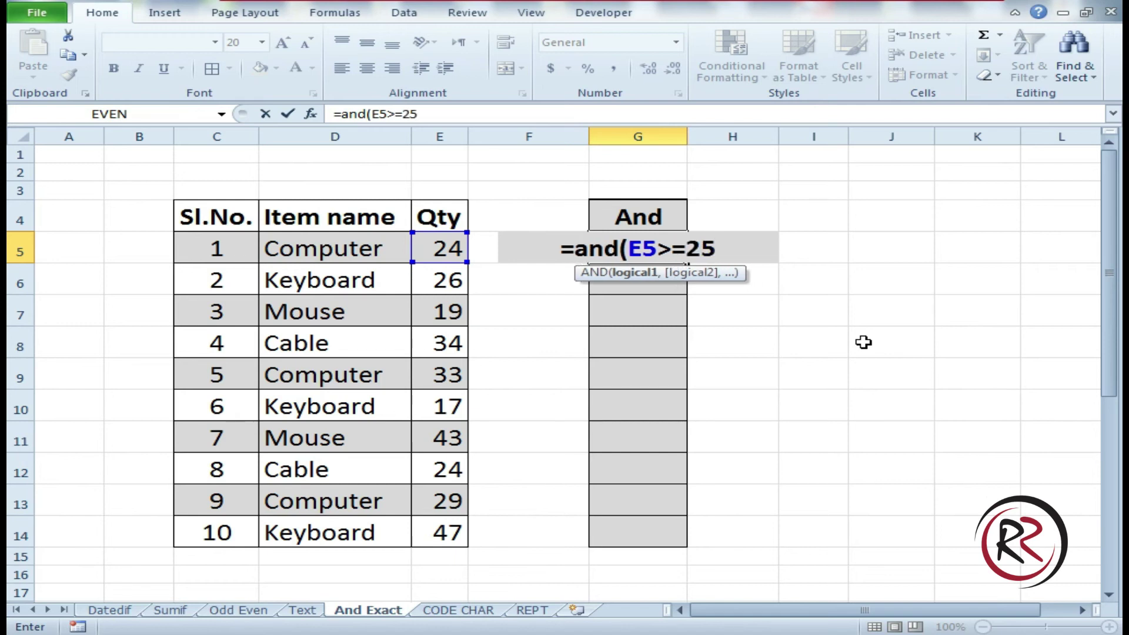
{"action": "type", "text": ")"}
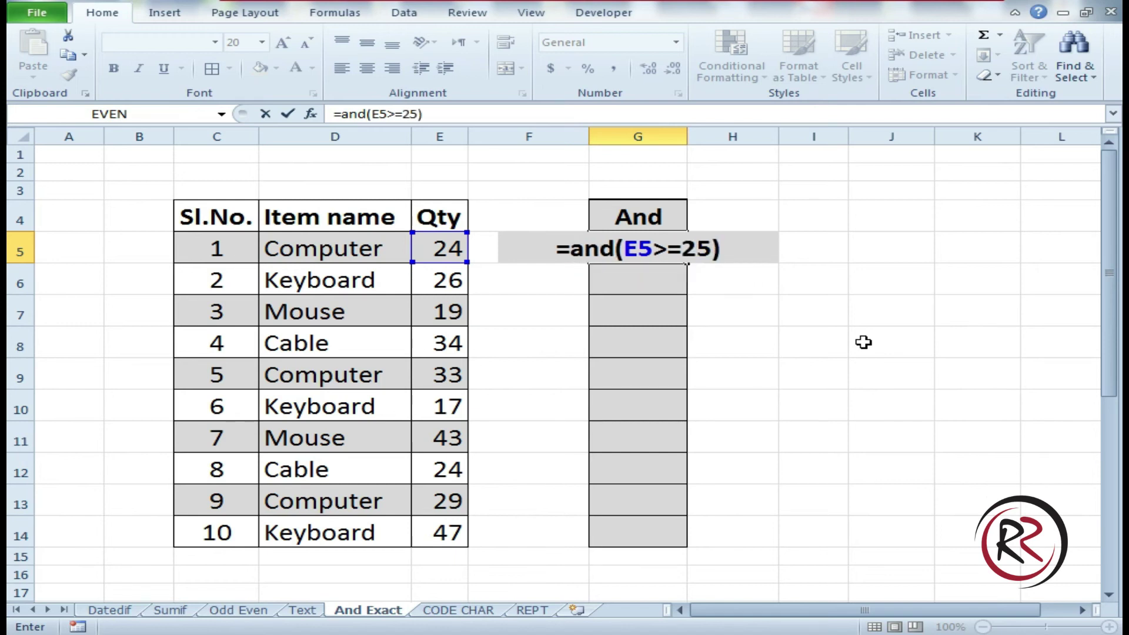
{"action": "key", "text": "Return"}
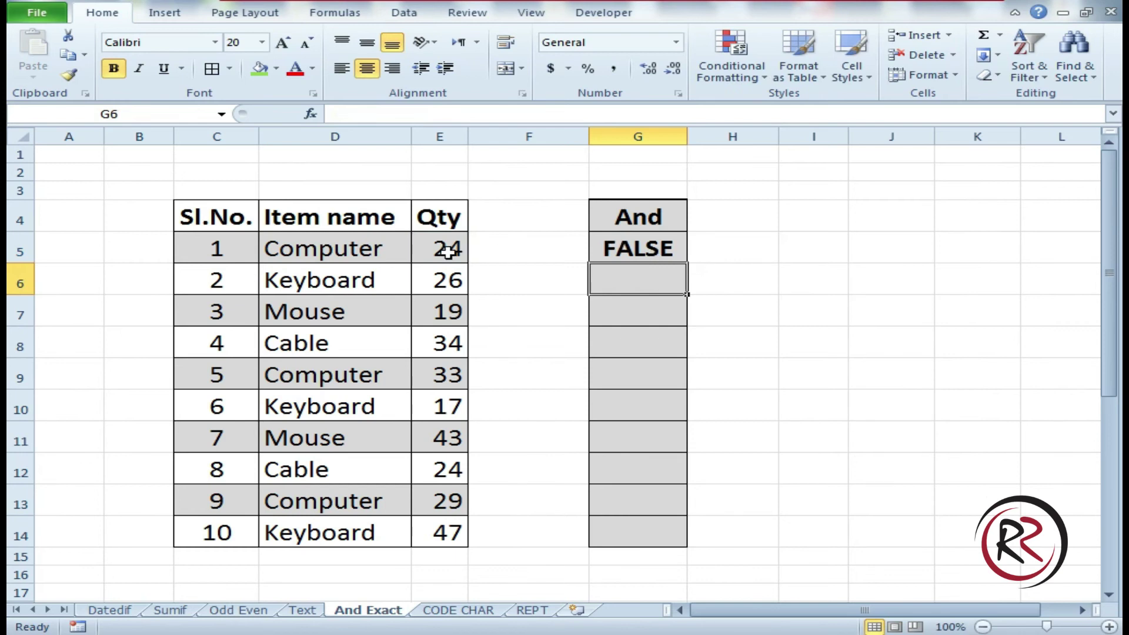
{"action": "left_click", "coordinate": [674, 253]}
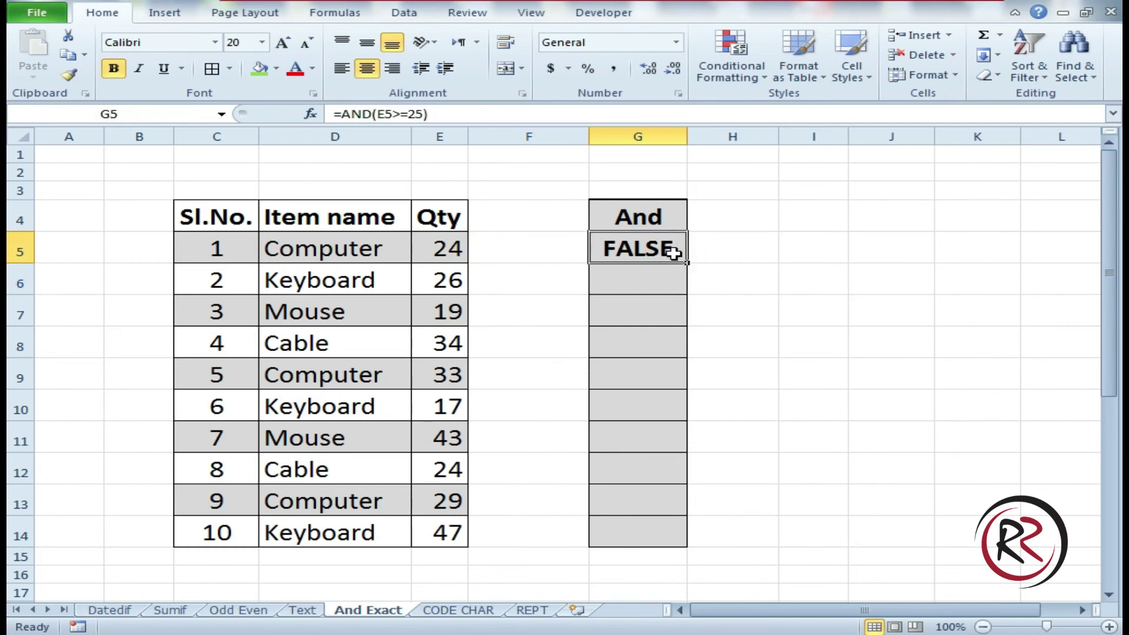
{"action": "double_click", "coordinate": [673, 253]}
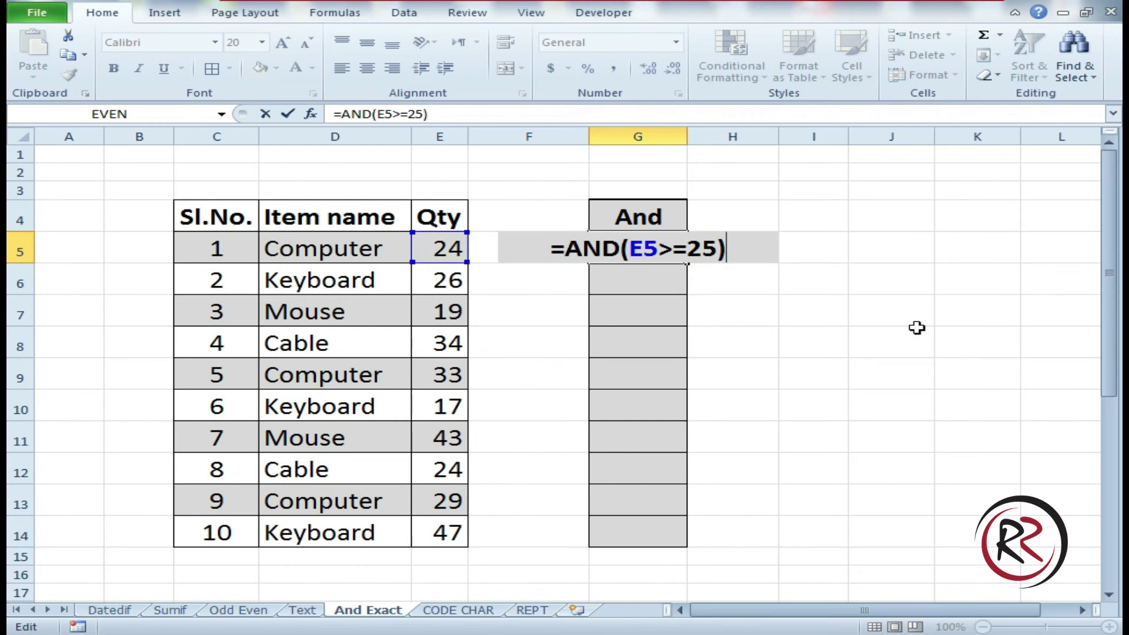
{"action": "key", "text": "Return"}
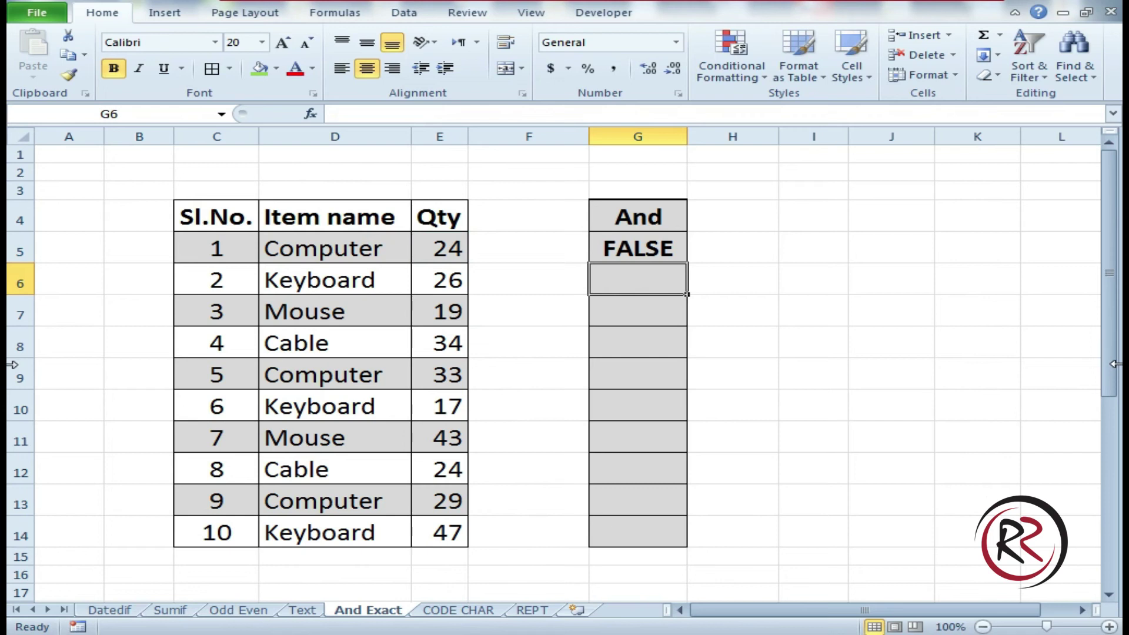
Step: Enter =AND(E6>20) in cell G6 to test the second item's quantity
{"action": "type", "text": "="}
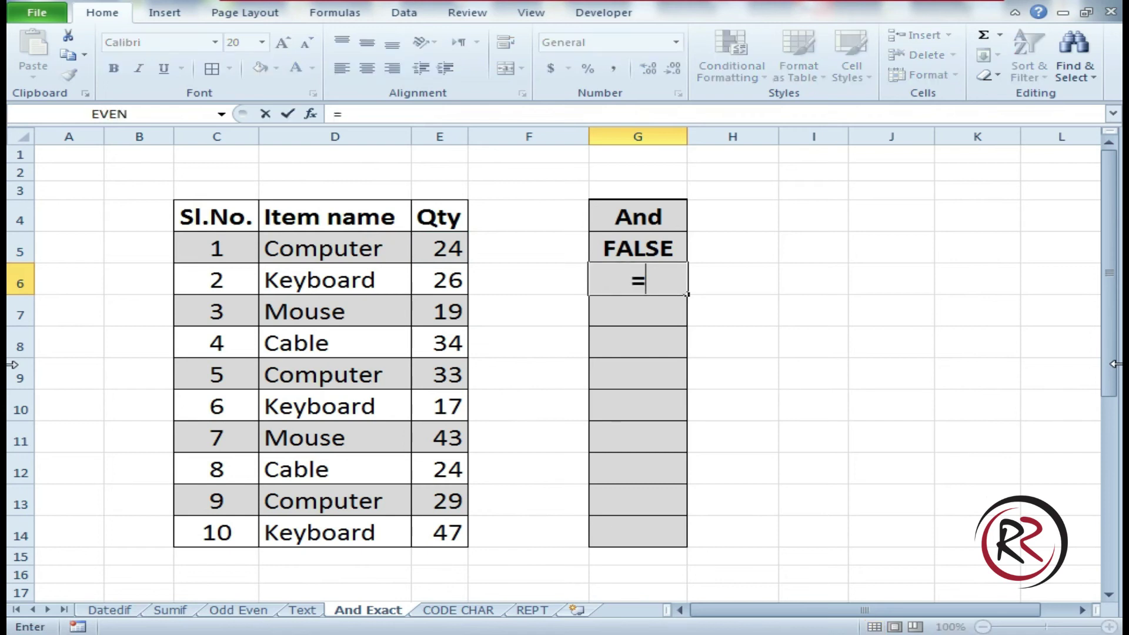
{"action": "type", "text": "And("}
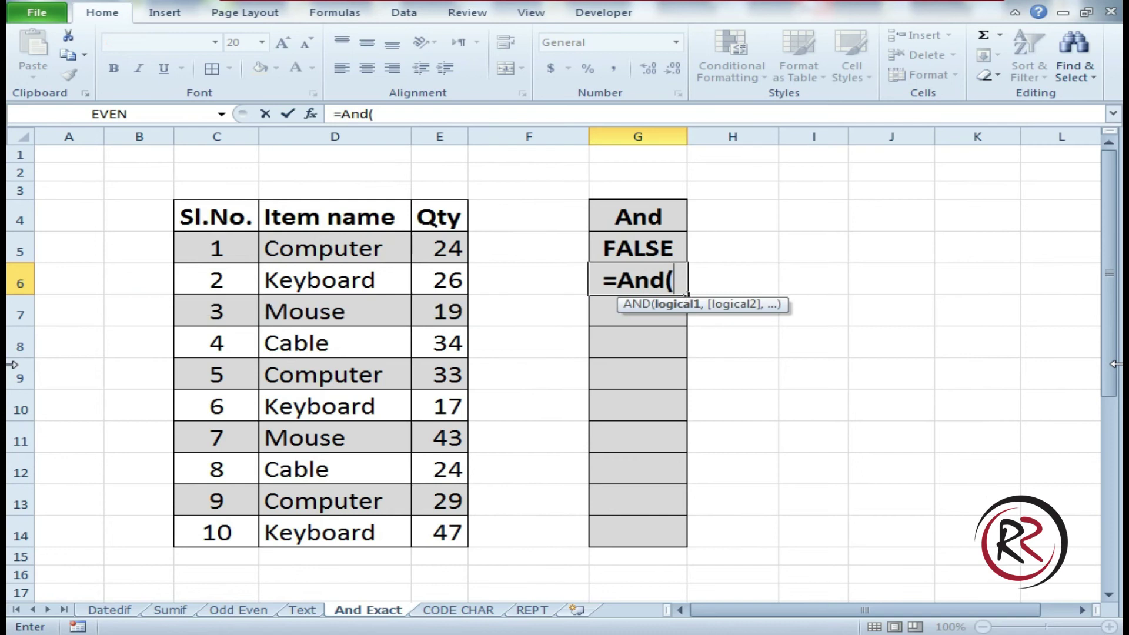
{"action": "left_click", "coordinate": [450, 282]}
{"action": "type", "text": ">"}
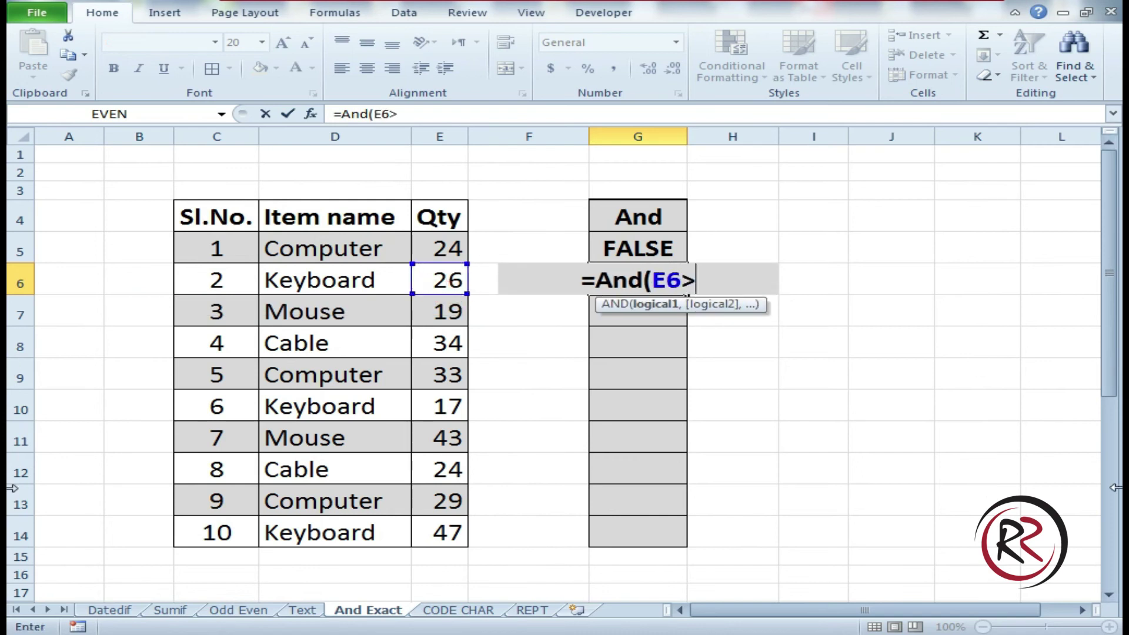
{"action": "type", "text": "20"}
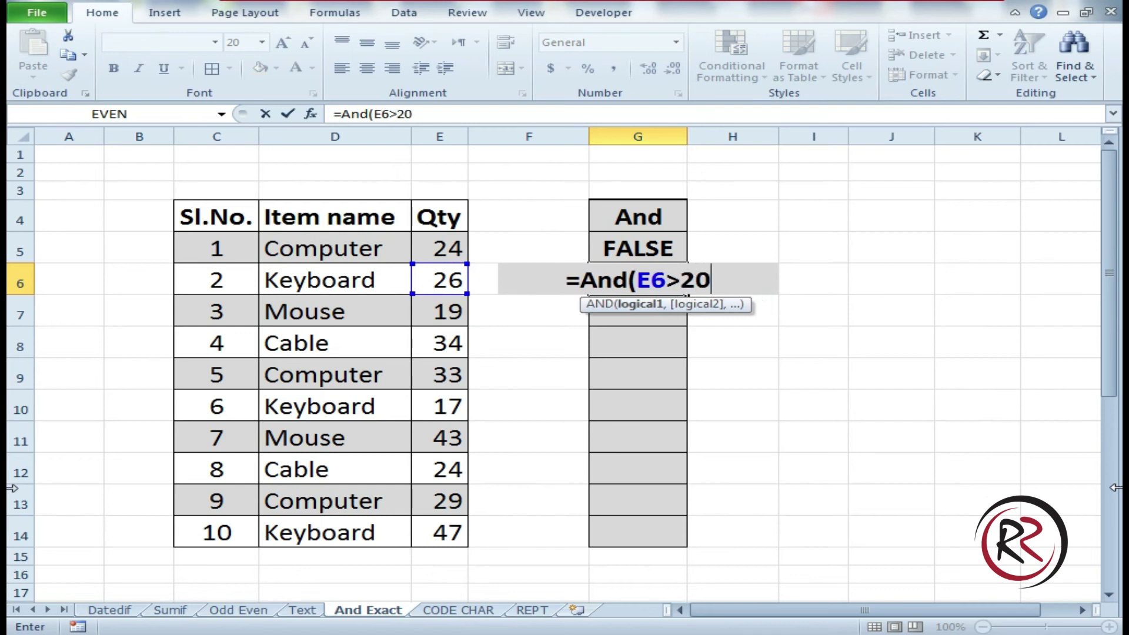
{"action": "type", "text": ")"}
{"action": "key", "text": "Return"}
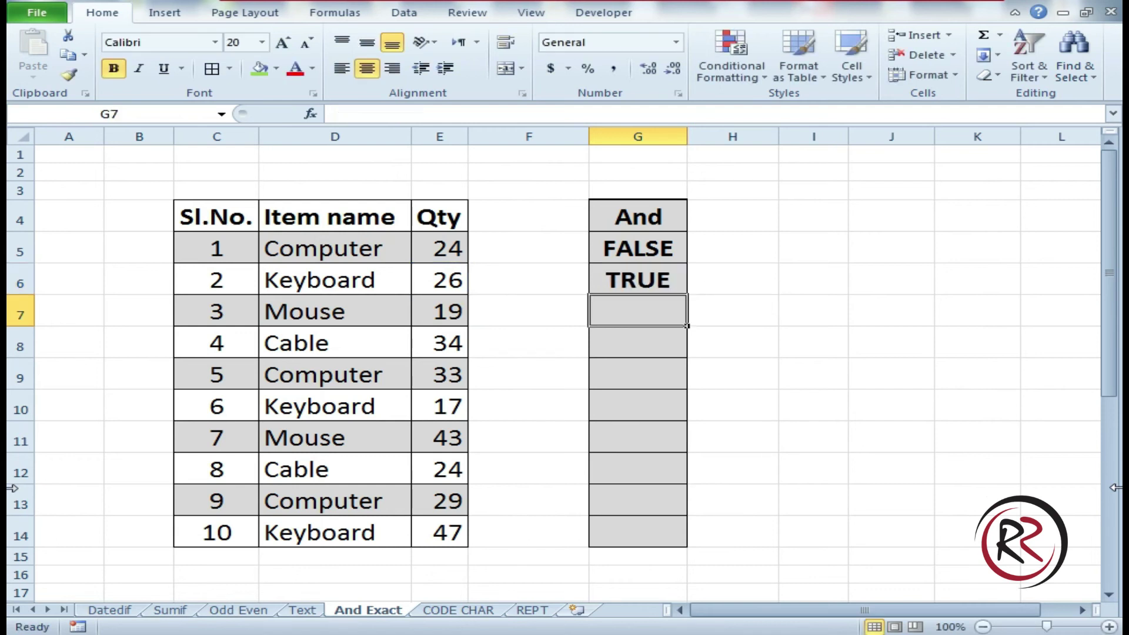
Step: Retest the second item's AND formula by changing its quantity in cell E6 to 15 and after that to 20
{"action": "left_click", "coordinate": [661, 282]}
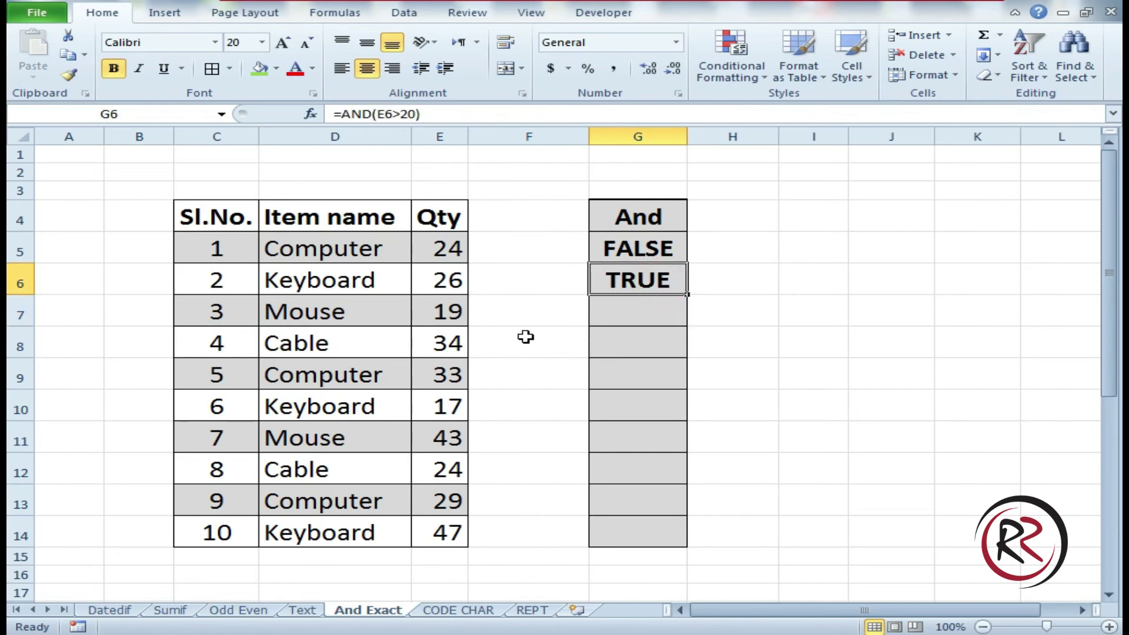
{"action": "left_click", "coordinate": [444, 282]}
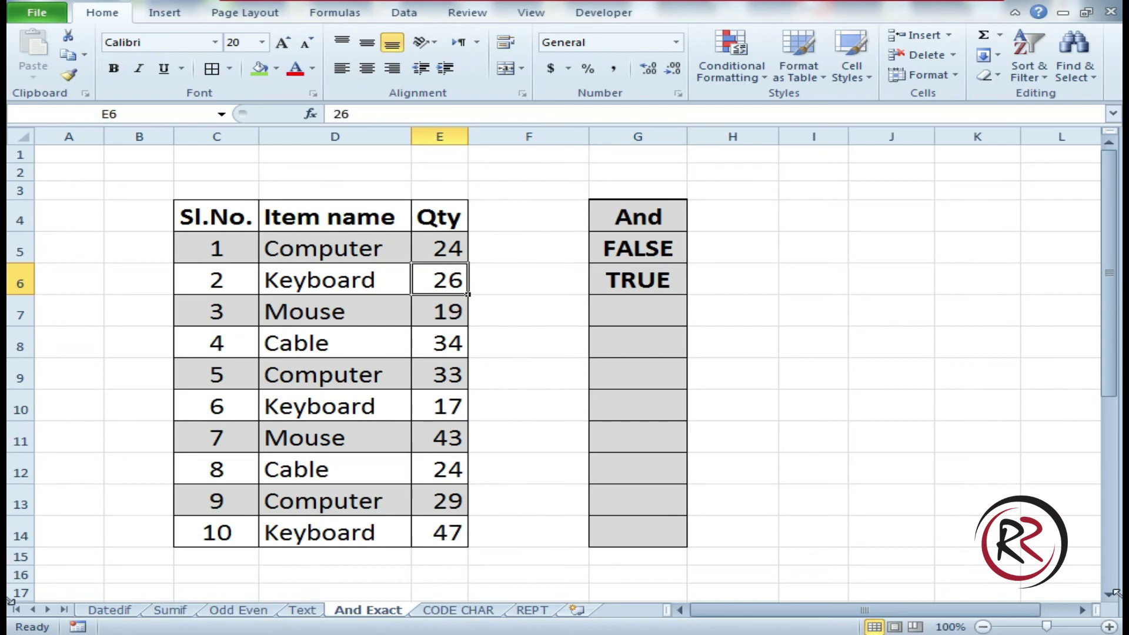
{"action": "type", "text": "15"}
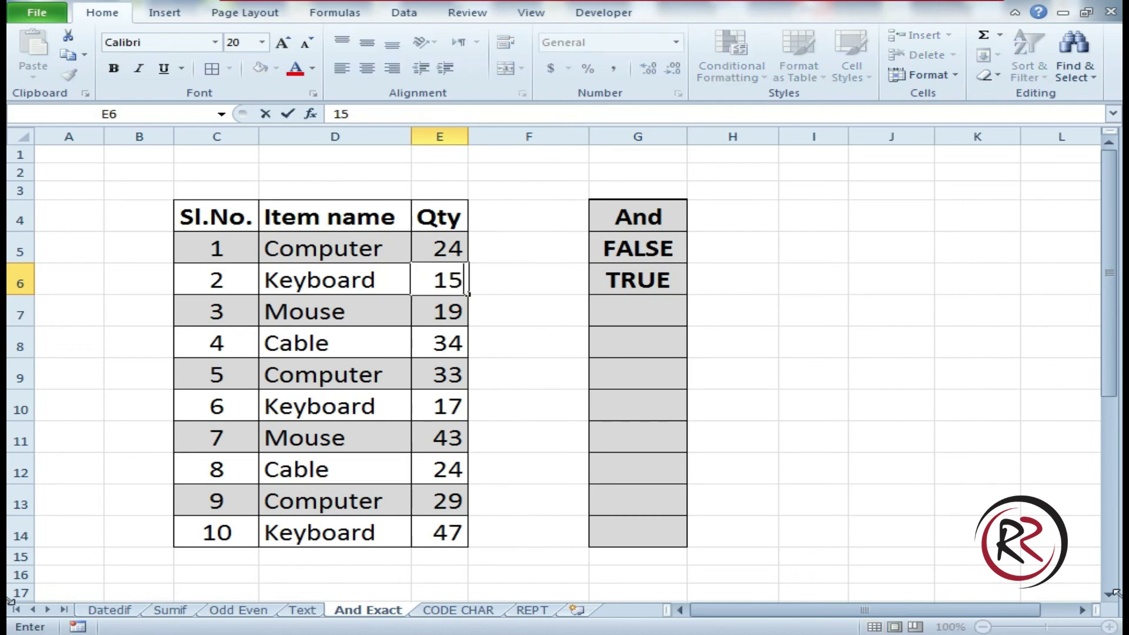
{"action": "key", "text": "Return"}
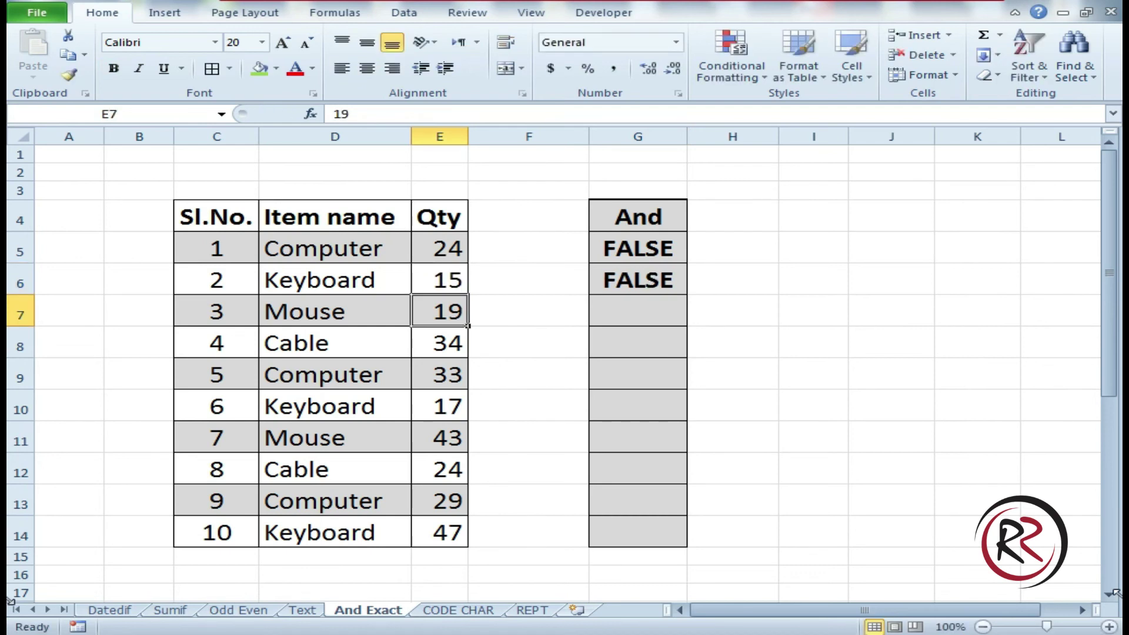
{"action": "key", "text": "Up"}
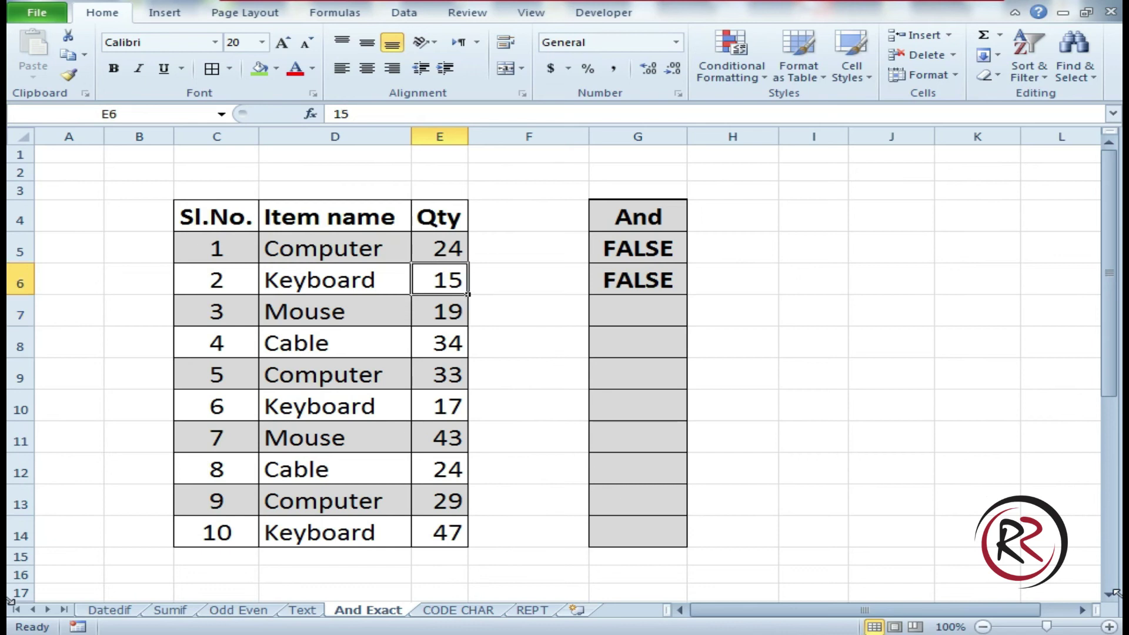
{"action": "type", "text": "20"}
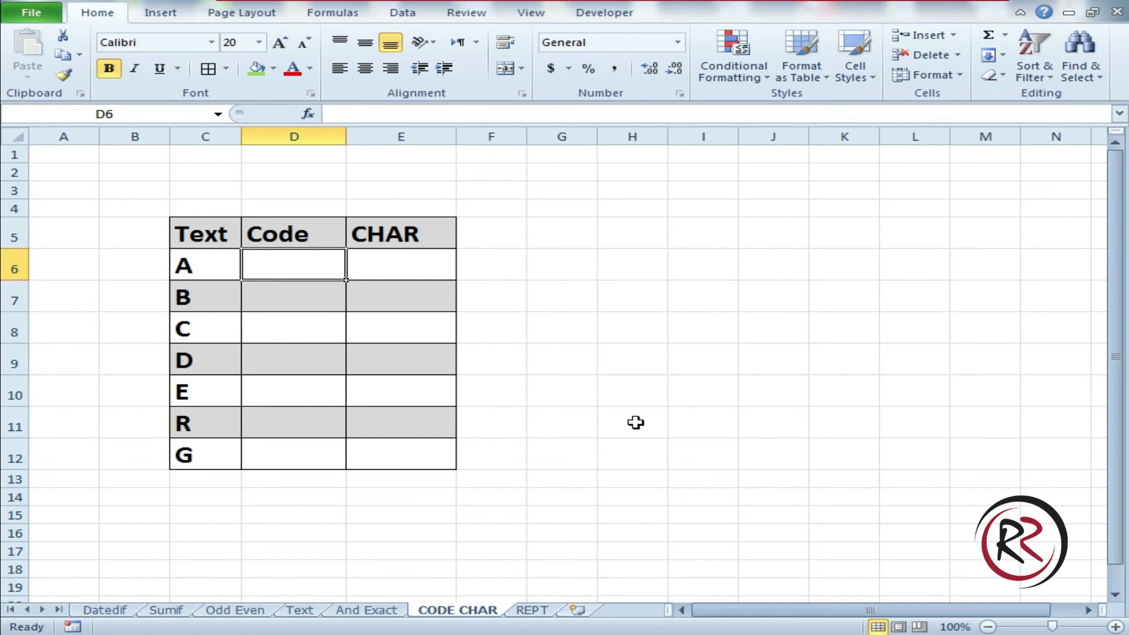
Step: On the CODE CHAR sheet, enter =CODE(C6) in cell D6 to get the numeric code of the letter A
{"action": "type", "text": "="}
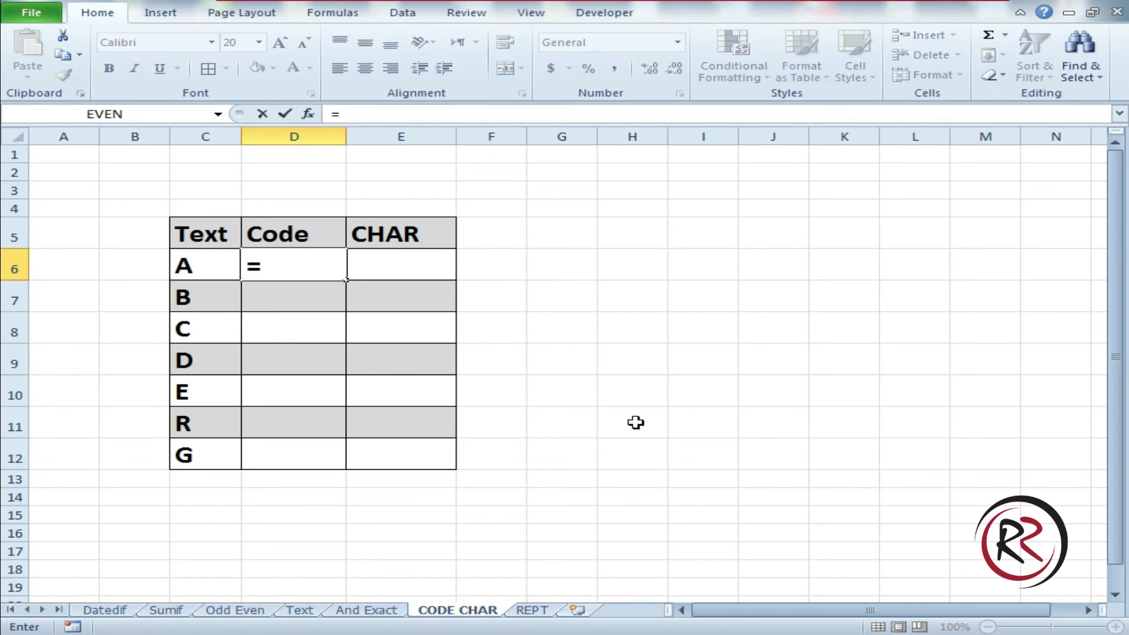
{"action": "type", "text": "Code"}
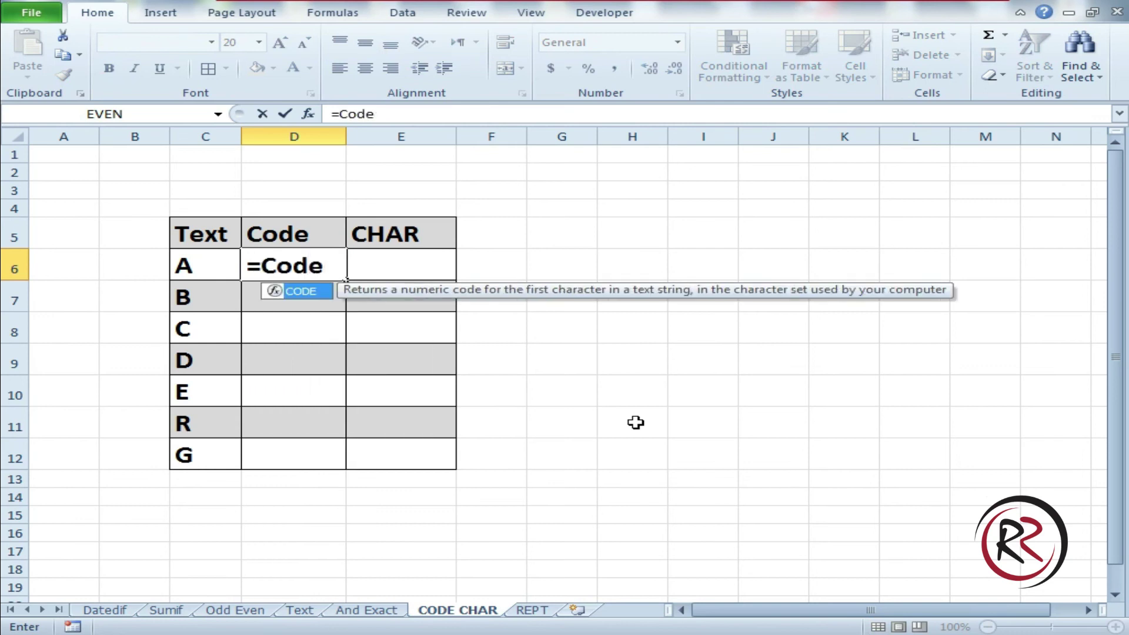
{"action": "key", "text": "Tab"}
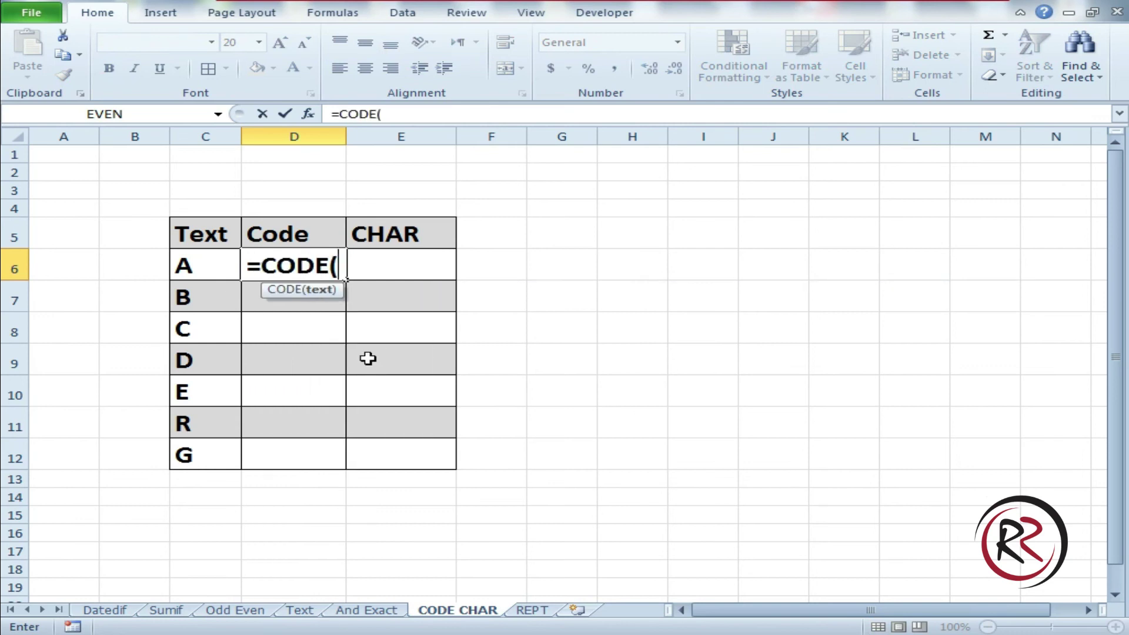
{"action": "left_click", "coordinate": [208, 254]}
{"action": "type", "text": ")"}
{"action": "key", "text": "Return"}
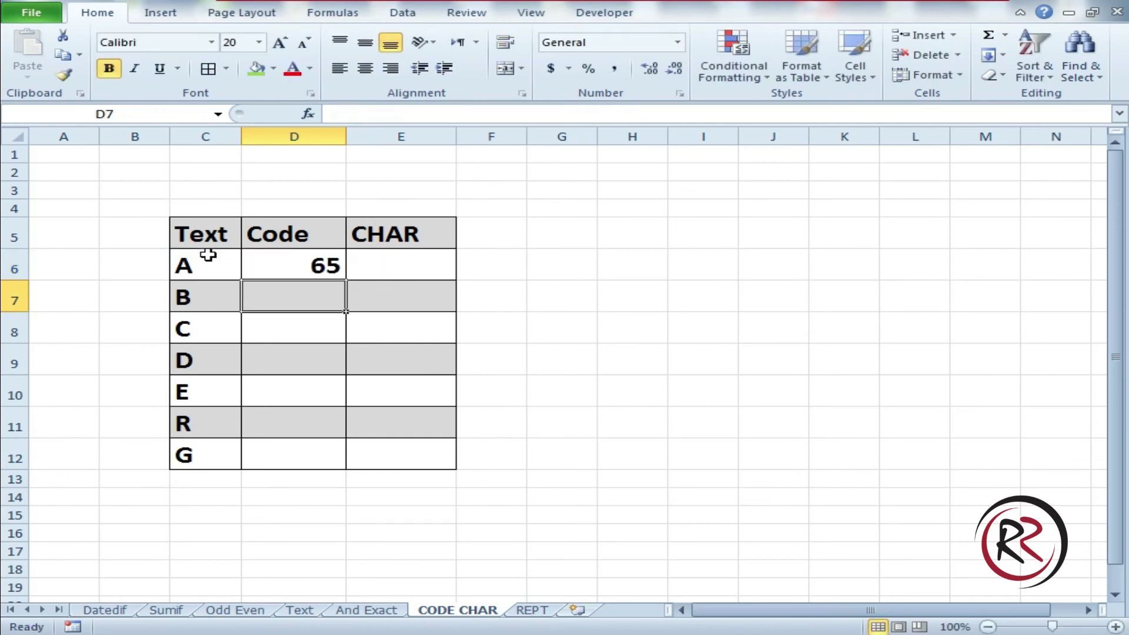
Step: Enter =CHAR(D6) in cell E6 to convert the first code back to its character
{"action": "left_click", "coordinate": [401, 273]}
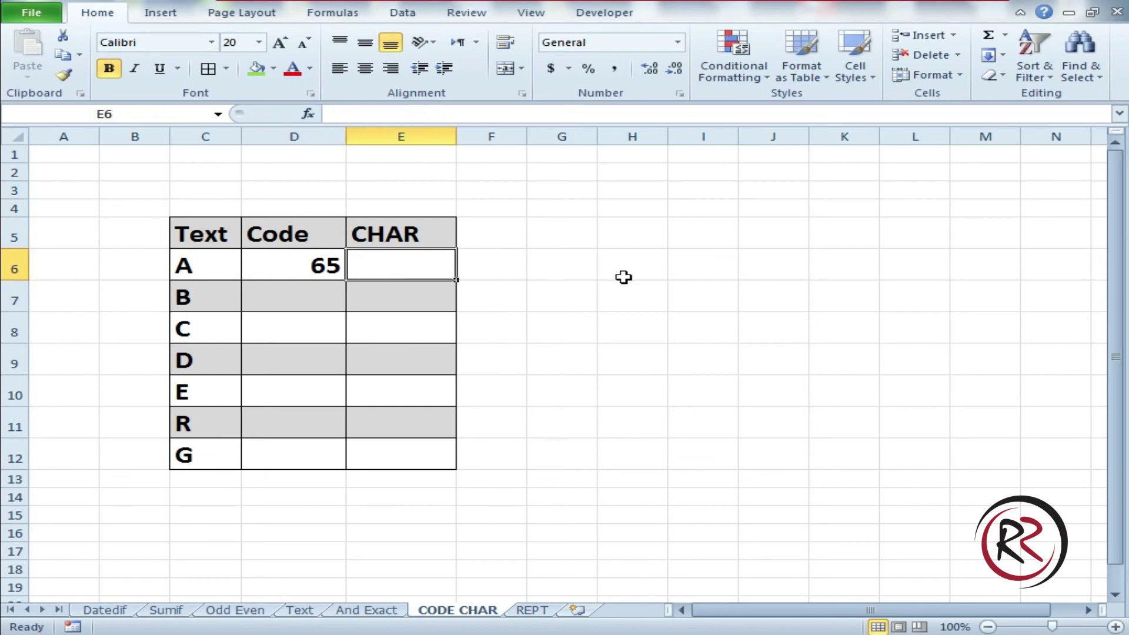
{"action": "type", "text": "="}
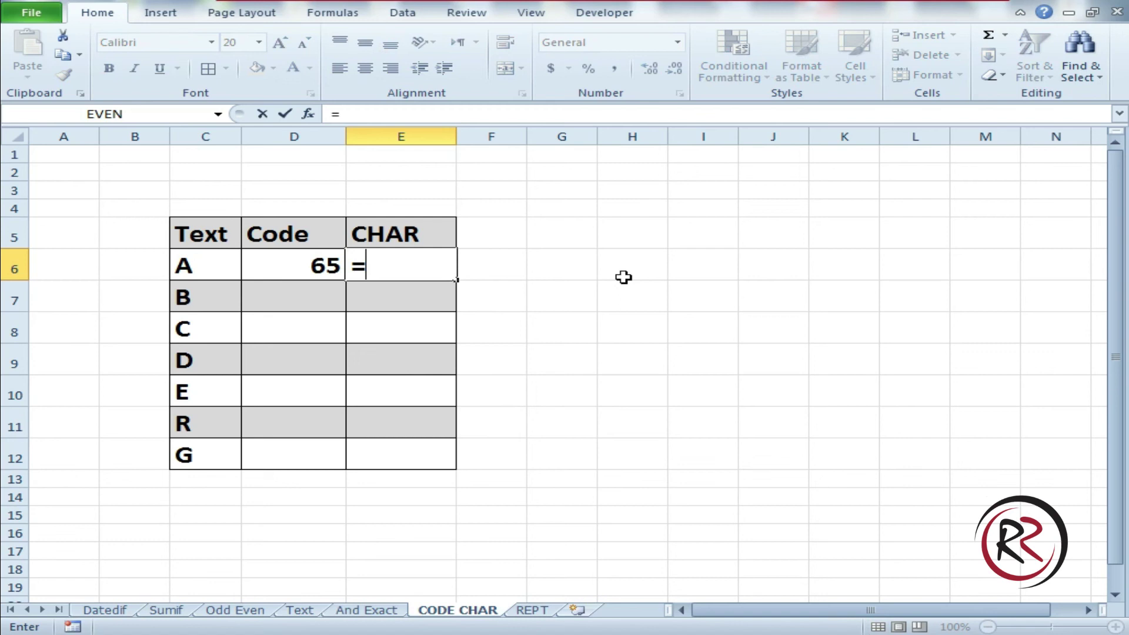
{"action": "type", "text": "Char("}
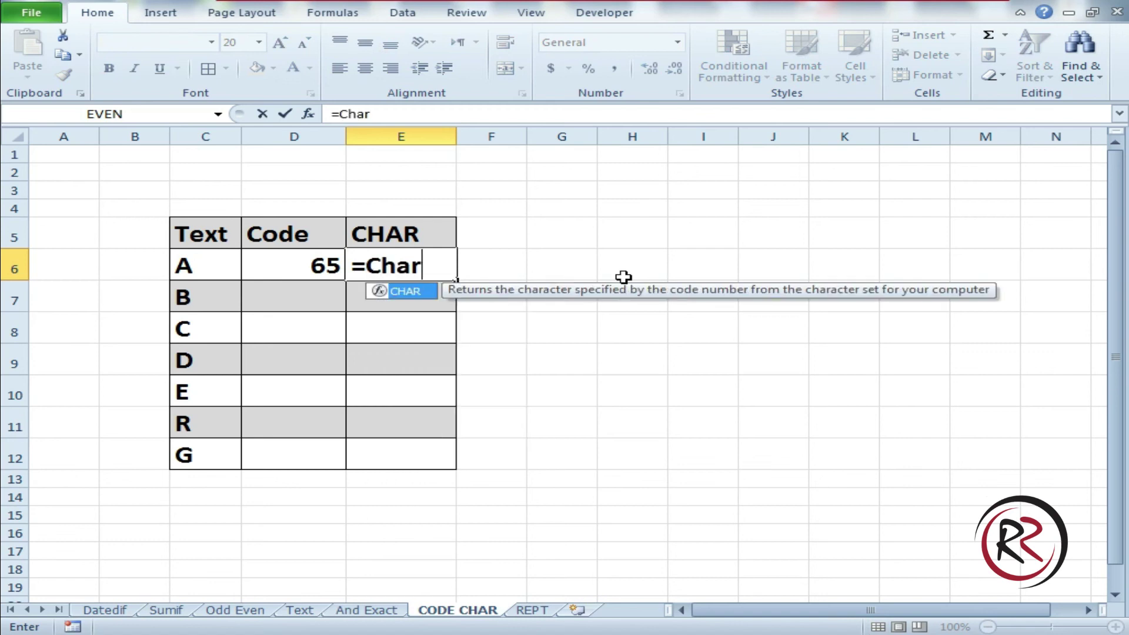
{"action": "left_click", "coordinate": [318, 264]}
{"action": "type", "text": ")"}
{"action": "key", "text": "Return"}
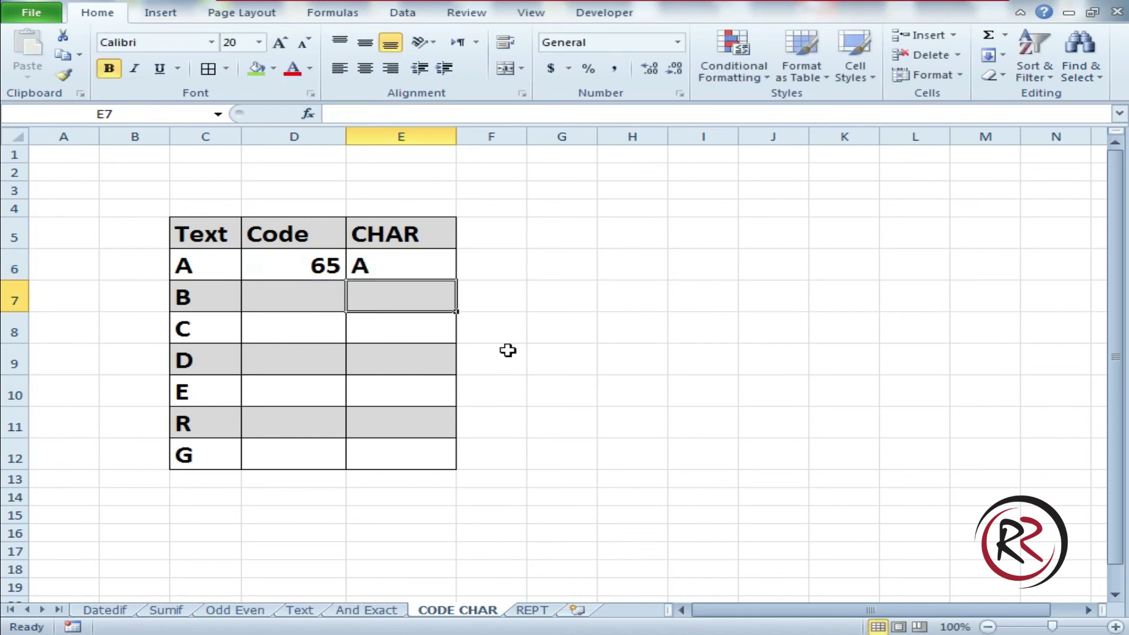
Step: Enter =CODE(C7) in cell D7 to get the numeric code of the letter B
{"action": "left_click", "coordinate": [337, 295]}
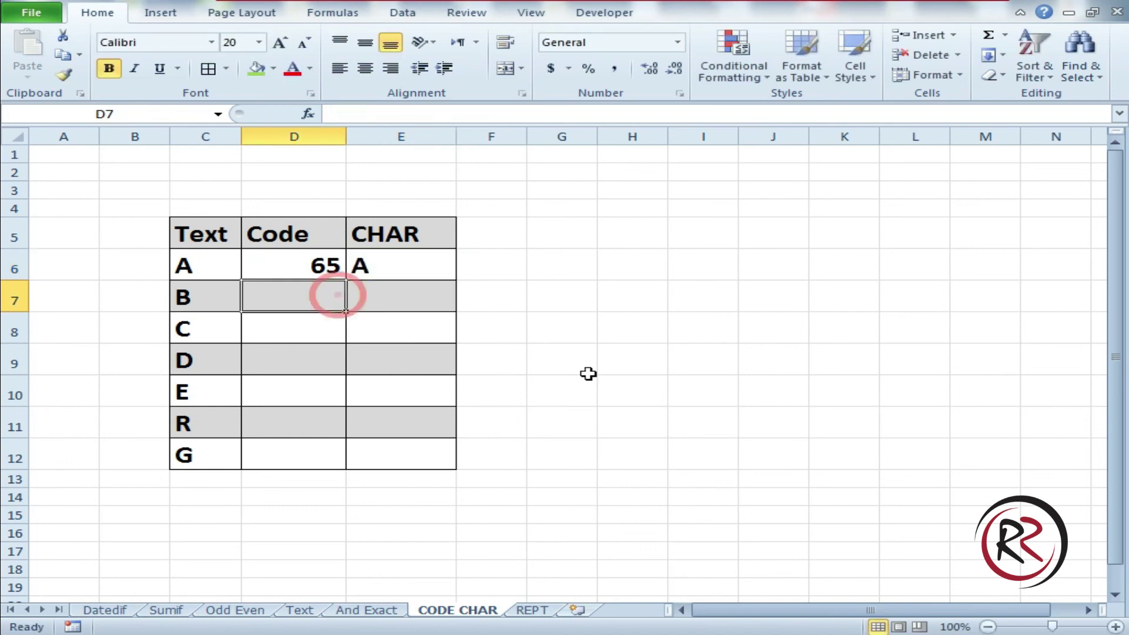
{"action": "type", "text": "=code"}
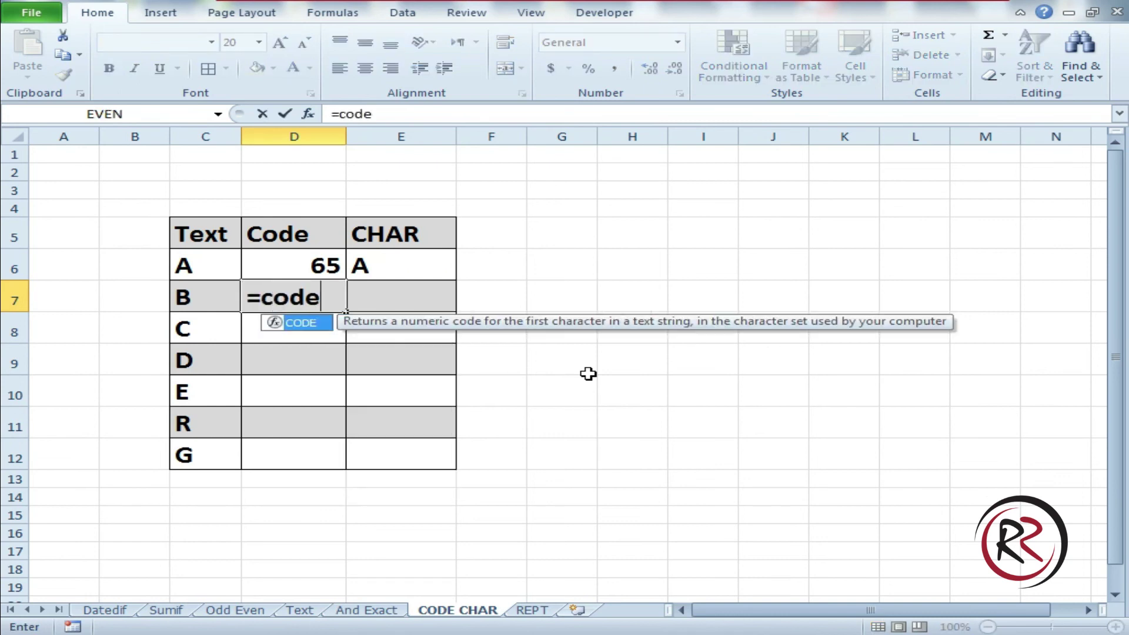
{"action": "key", "text": "Tab"}
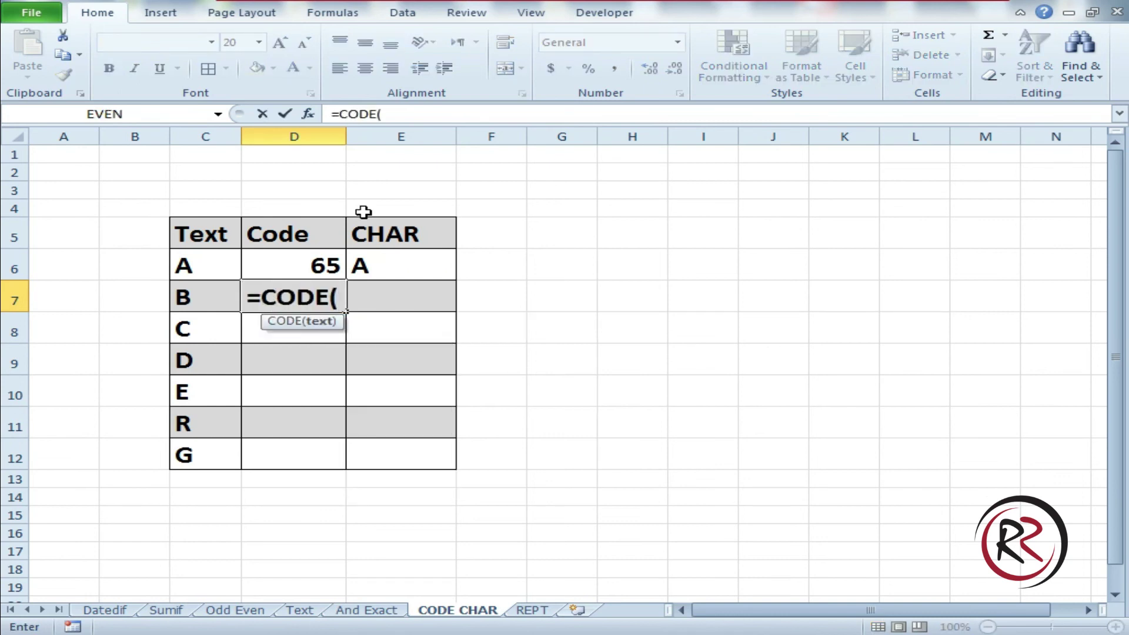
{"action": "left_click", "coordinate": [201, 300]}
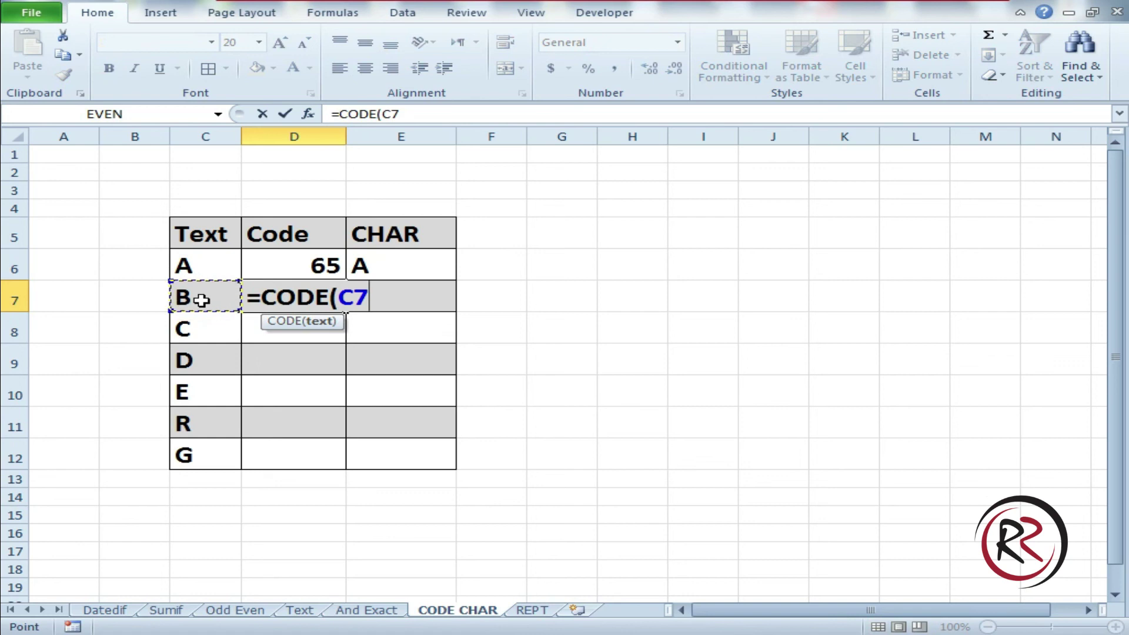
{"action": "type", "text": ")"}
{"action": "key", "text": "Return"}
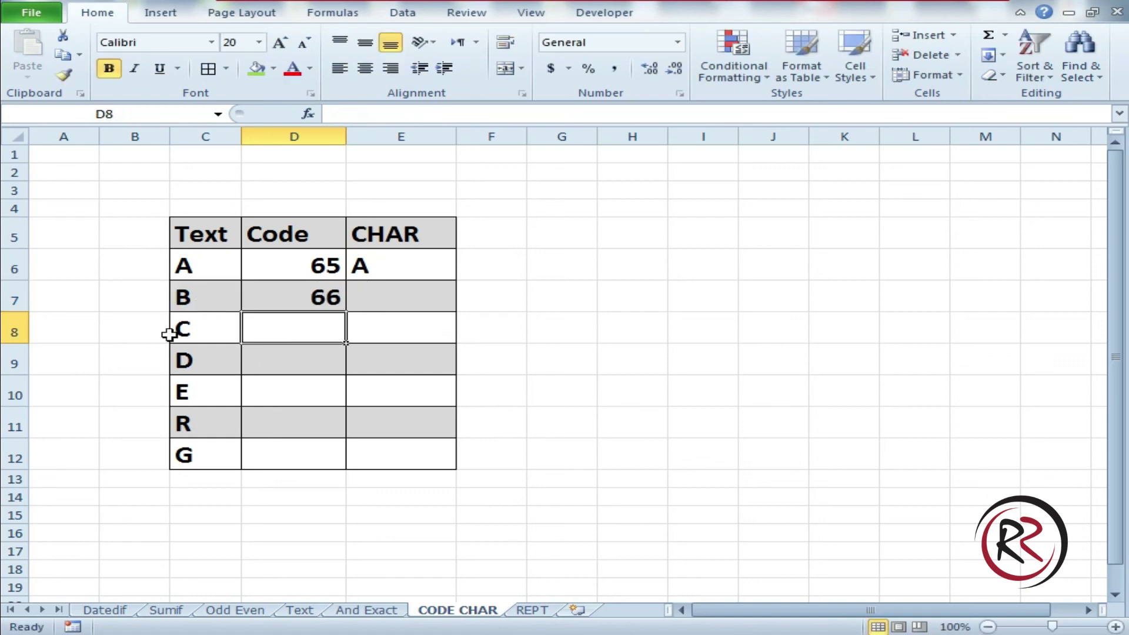
Step: Enter =CHAR(D7) in cell E7 to convert the second code back to its character
{"action": "left_click", "coordinate": [417, 301]}
{"action": "type", "text": "=char"}
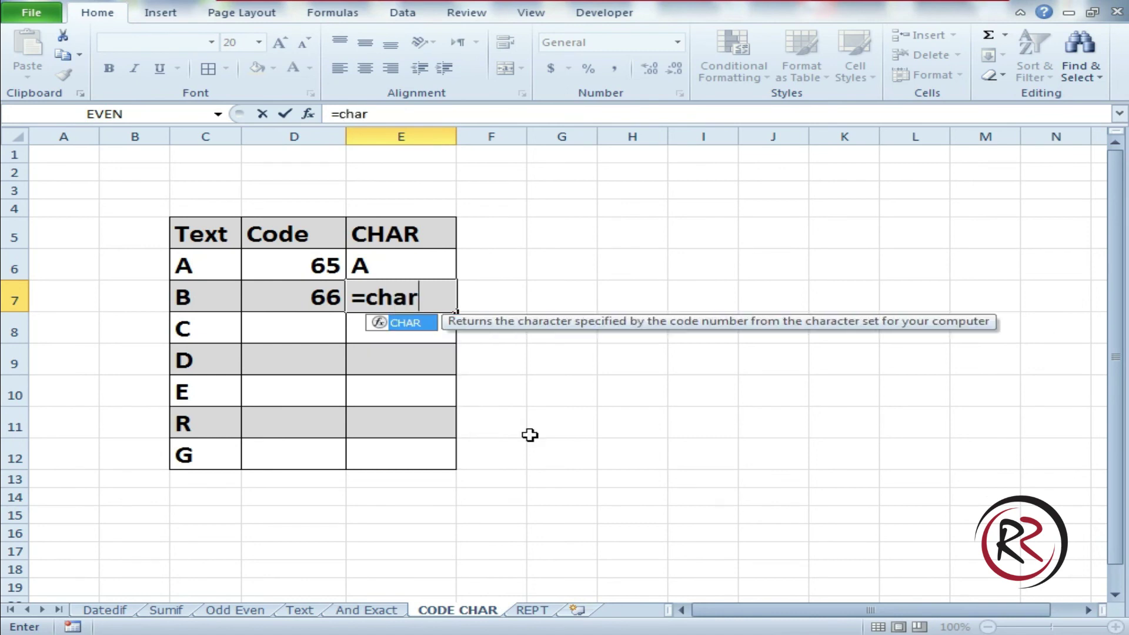
{"action": "key", "text": "Tab"}
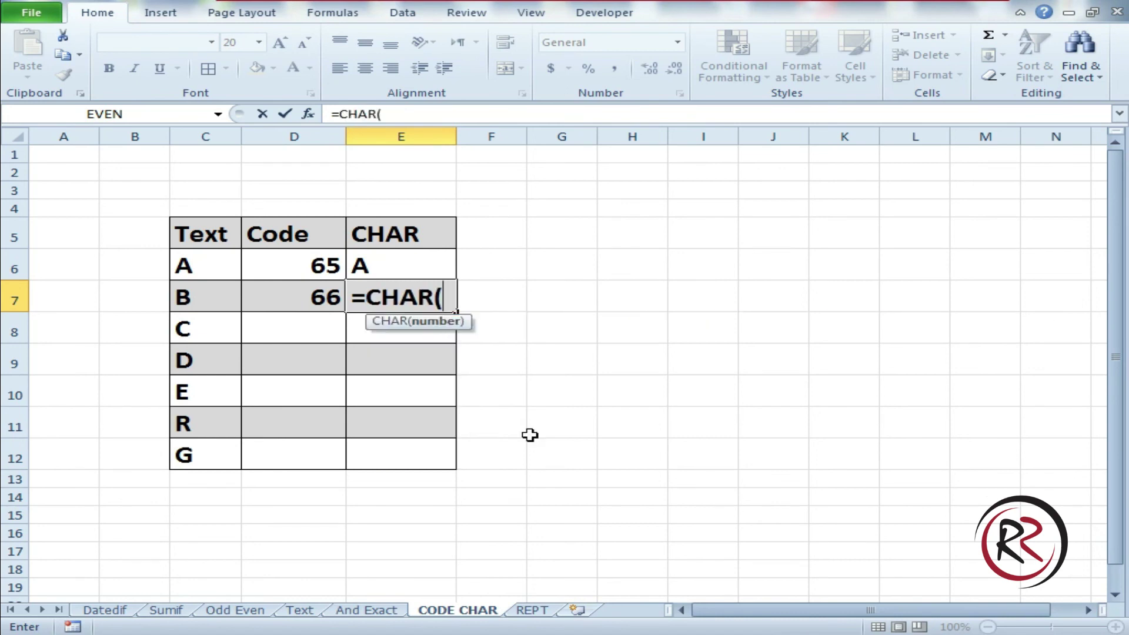
{"action": "key", "text": "Left"}
{"action": "type", "text": ")"}
{"action": "key", "text": "Return"}
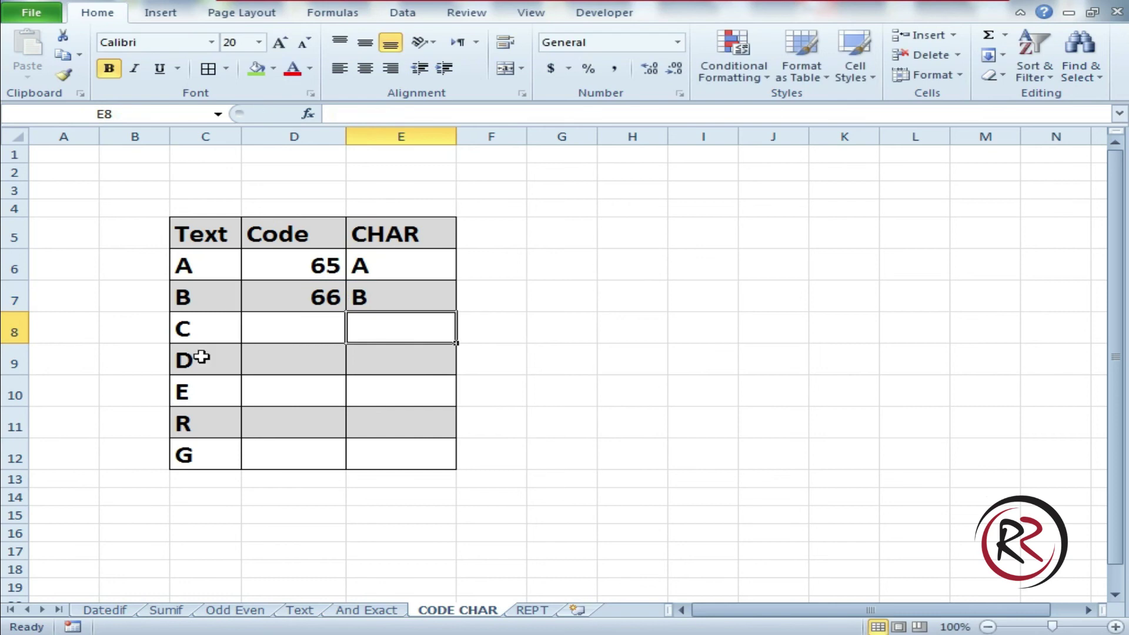
Step: Fill the CODE formula from D7 and the CHAR formula from E7 down through row 12
{"action": "left_click", "coordinate": [318, 296]}
{"action": "left_click_drag", "start_coordinate": [346, 312], "coordinate": [340, 464]}
{"action": "left_click", "coordinate": [411, 306]}
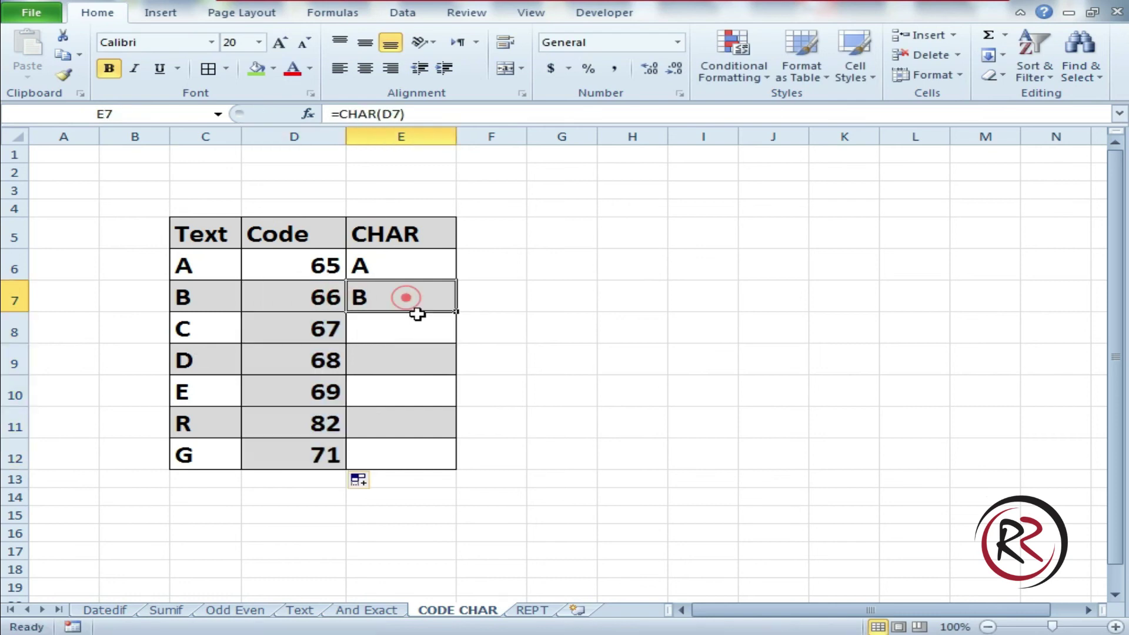
{"action": "double_click", "coordinate": [456, 315]}
{"action": "left_click", "coordinate": [561, 358]}
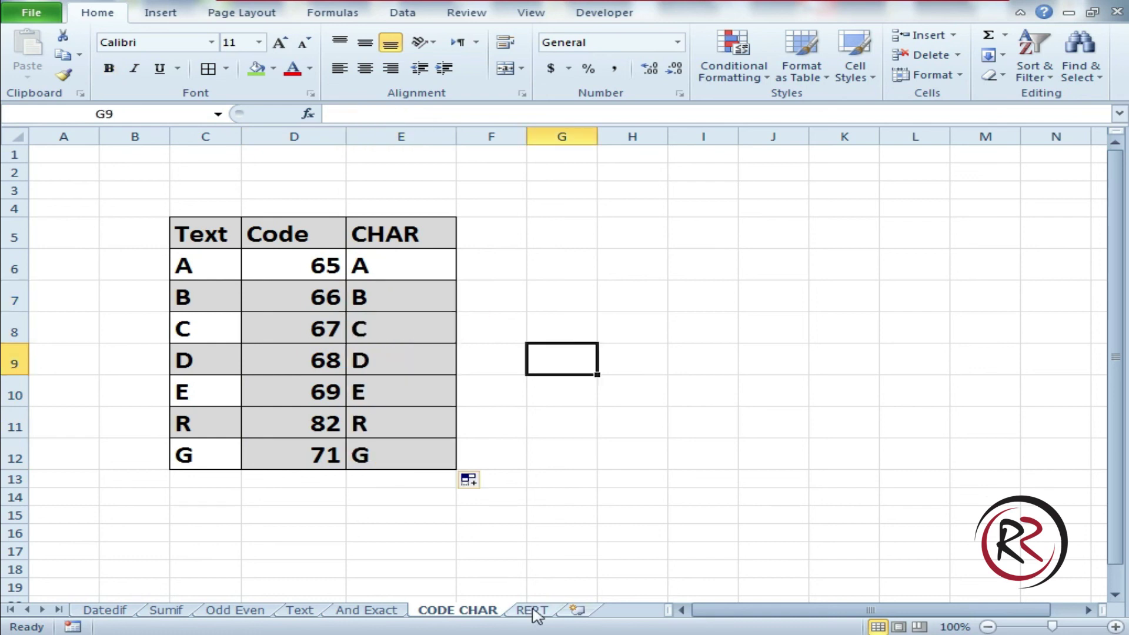
Step: Open the REPT sheet and enter 5 as the repeat count for the text A in cell D5
{"action": "left_click", "coordinate": [532, 609]}
{"action": "left_click", "coordinate": [292, 294]}
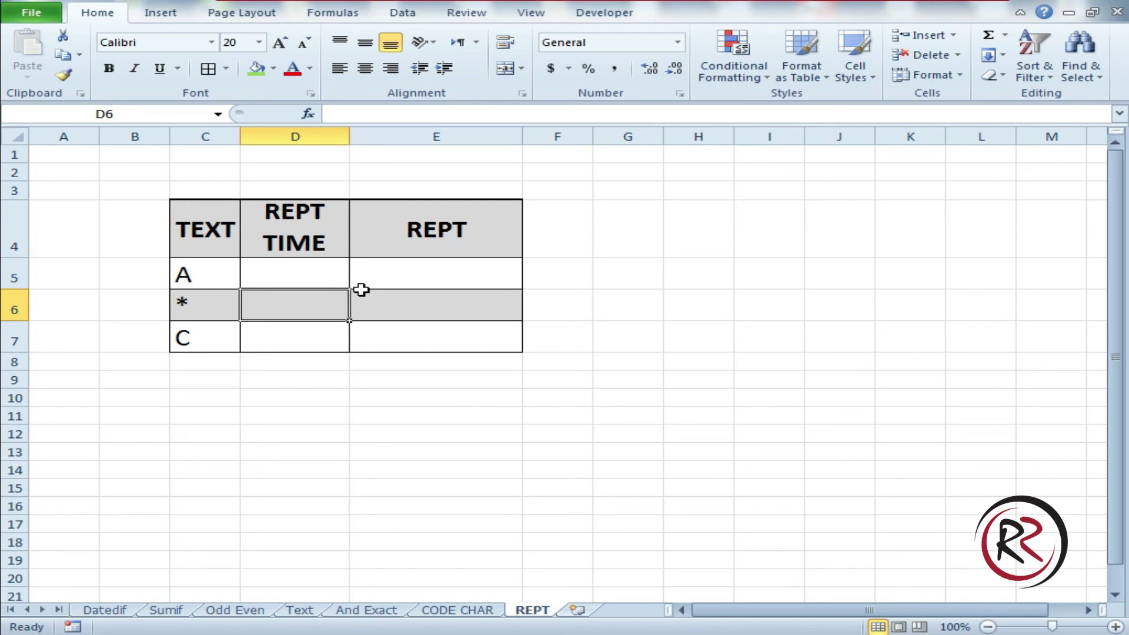
{"action": "key", "text": "Up"}
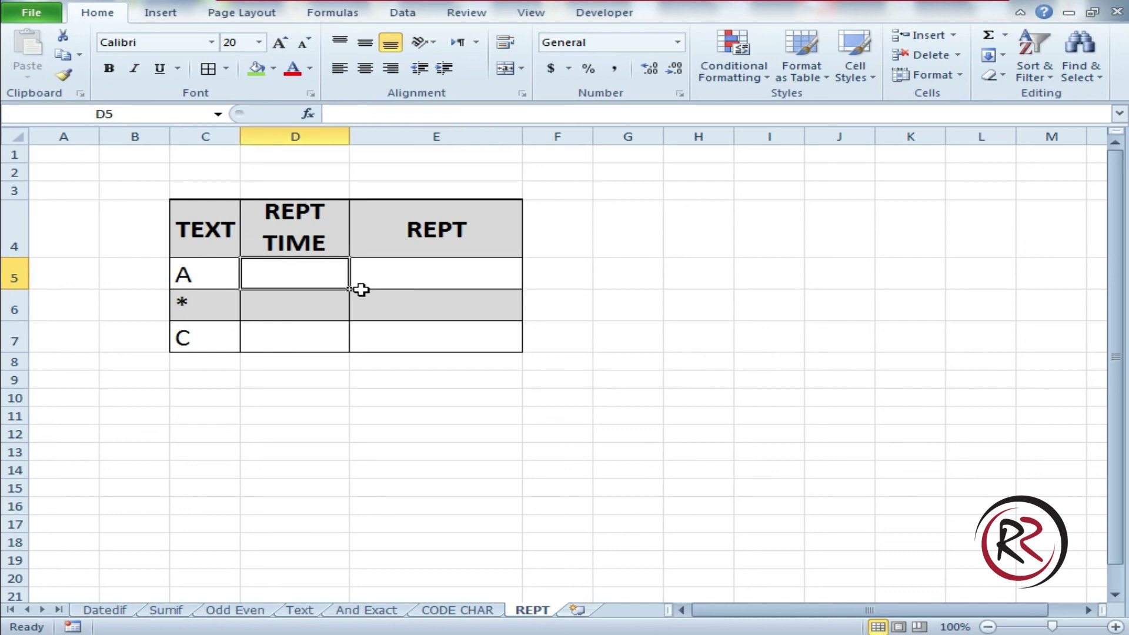
{"action": "key", "text": "Right"}
{"action": "key", "text": "Left"}
{"action": "type", "text": "5"}
{"action": "key", "text": "Right"}
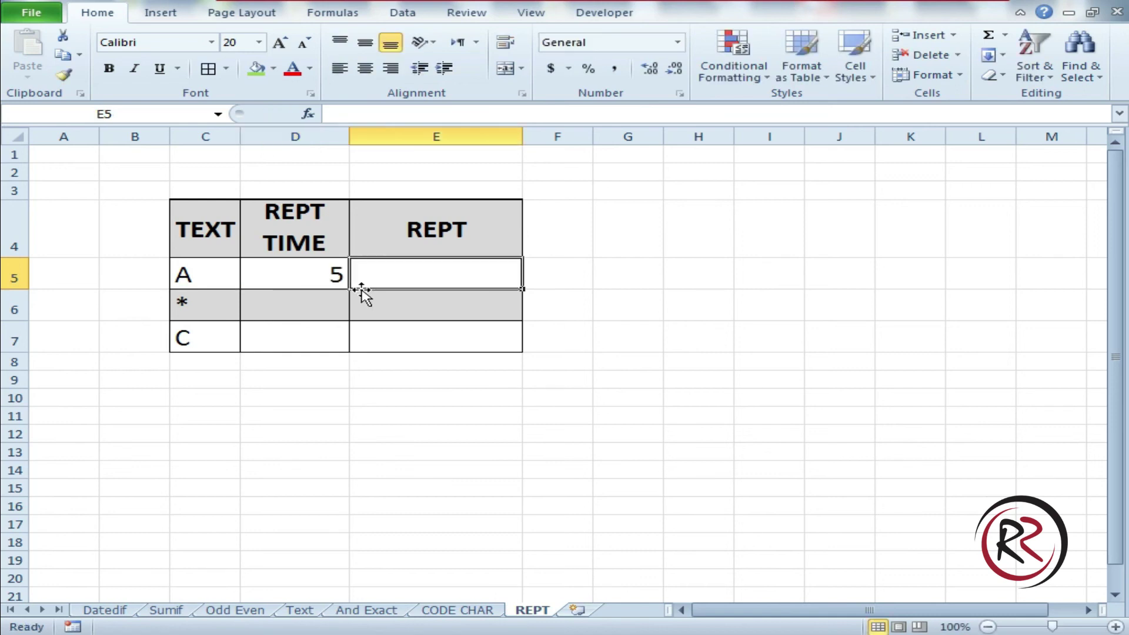
Step: Enter =REPT(C5,D5) in cell E5 to repeat the text A by the count beside it
{"action": "type", "text": "=REPT("}
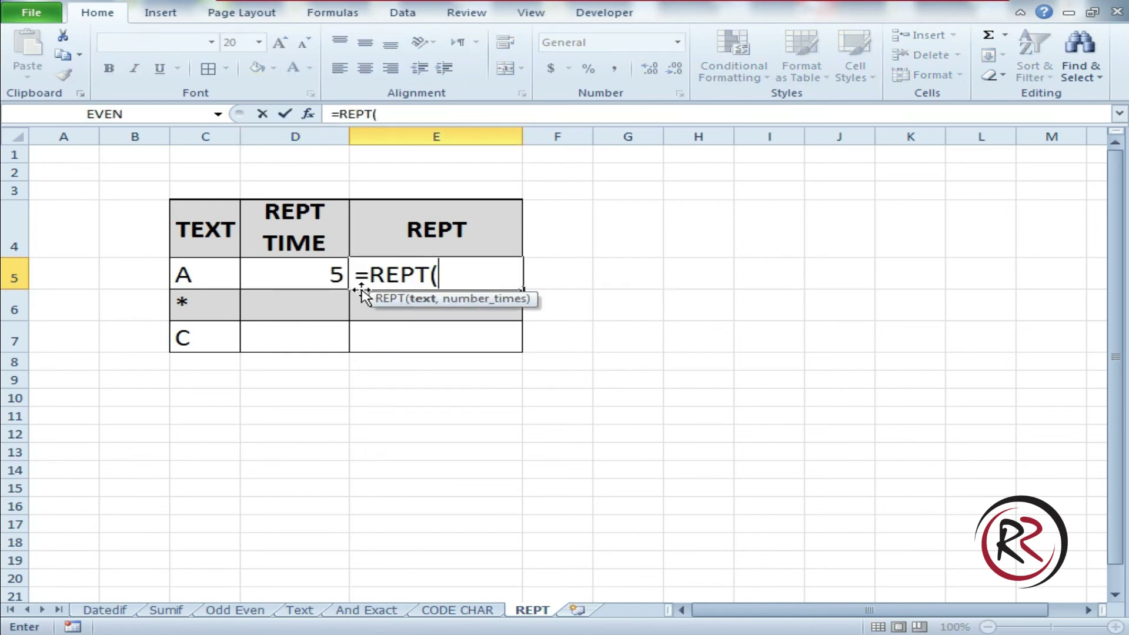
{"action": "left_click", "coordinate": [213, 283]}
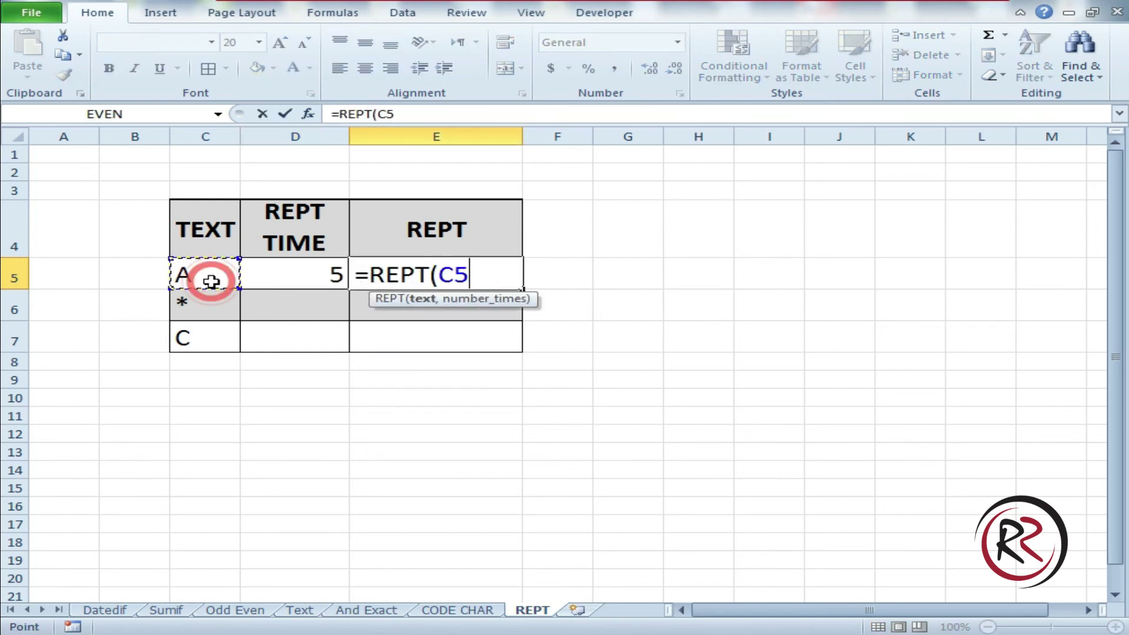
{"action": "type", "text": ","}
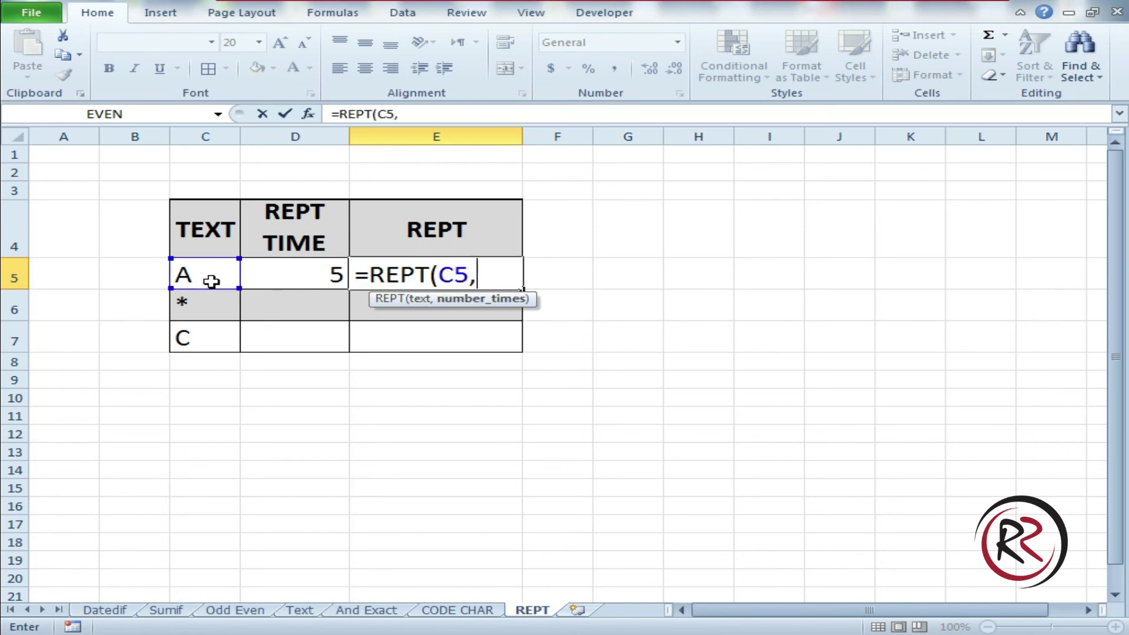
{"action": "type", "text": "5"}
{"action": "key", "text": "BackSpace"}
{"action": "left_click", "coordinate": [281, 276]}
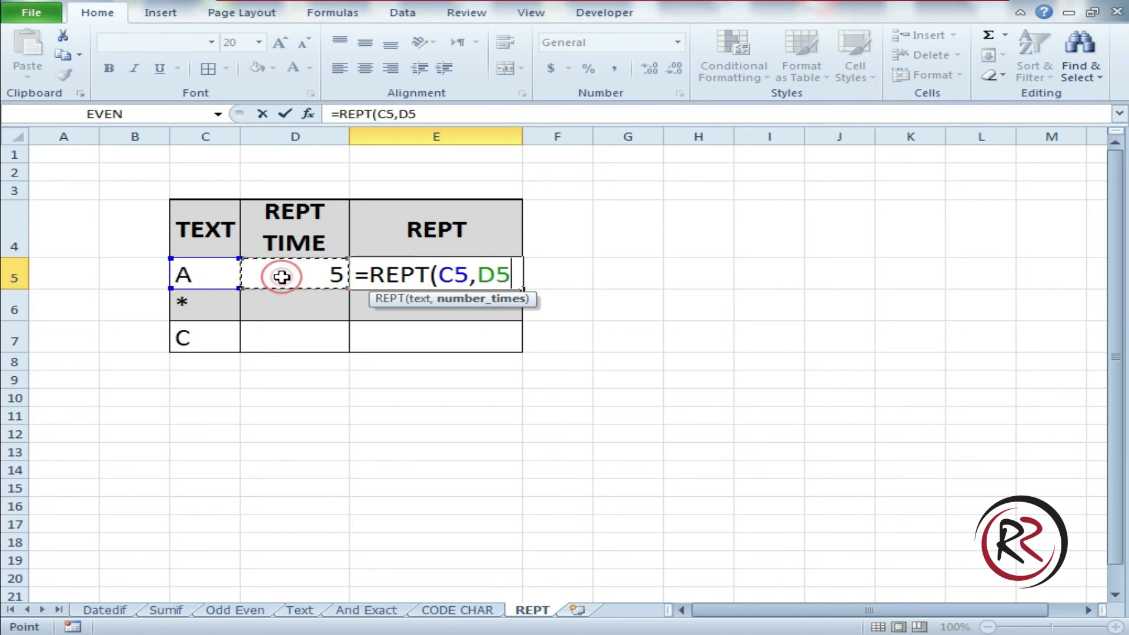
{"action": "type", "text": ")"}
{"action": "key", "text": "Return"}
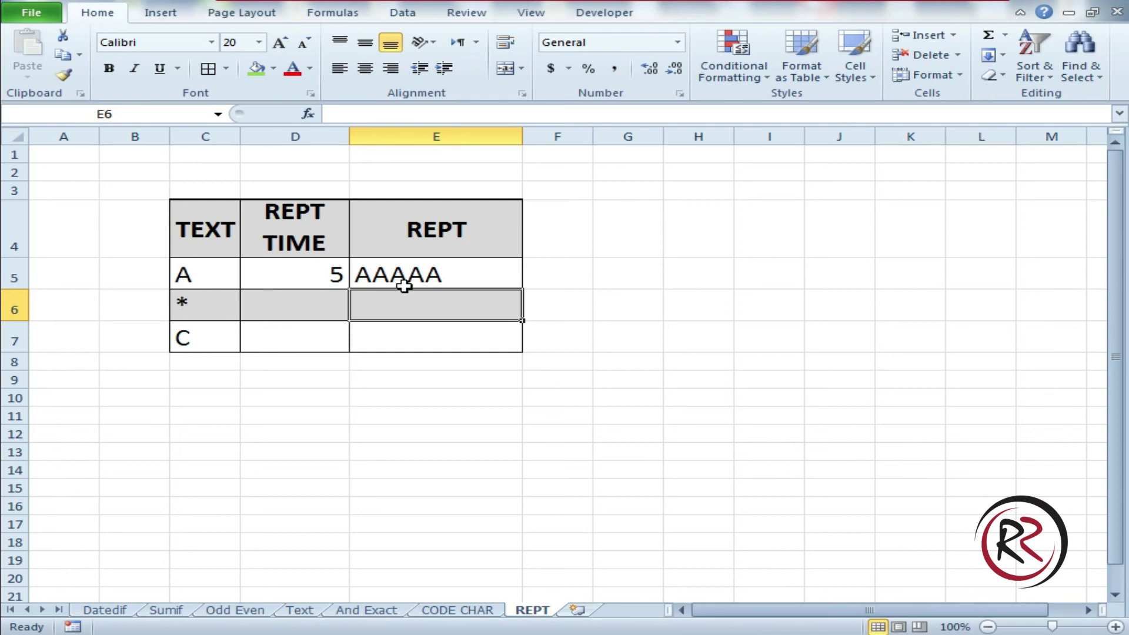
Step: Test the REPT formula by changing the repeat count in cell D5 to 6 and after that to 2
{"action": "left_click", "coordinate": [313, 281]}
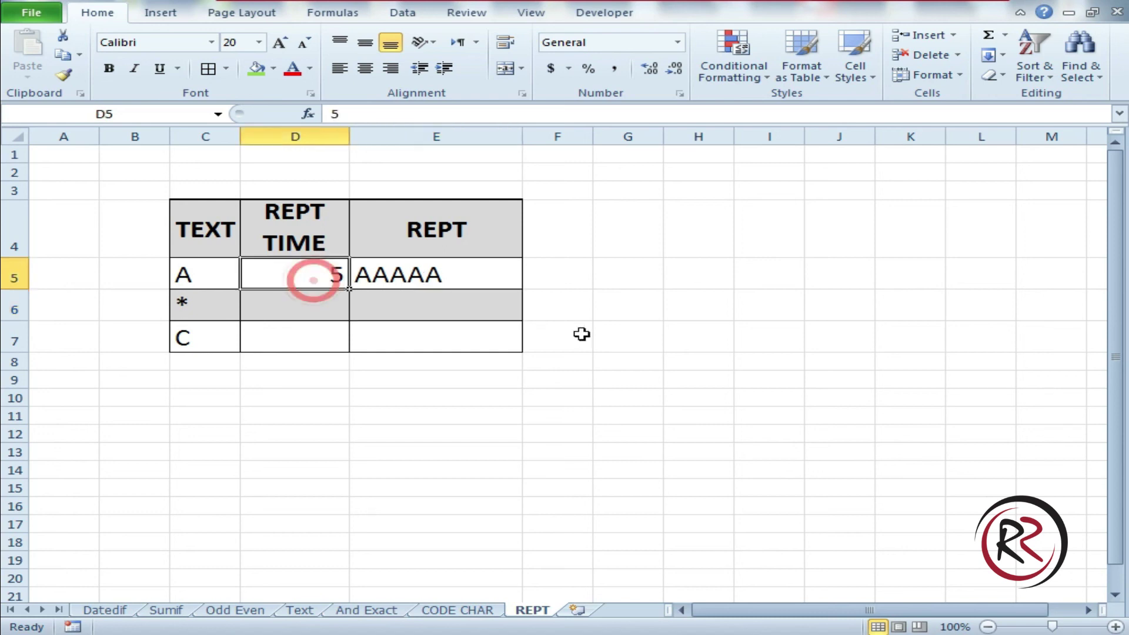
{"action": "type", "text": "6"}
{"action": "key", "text": "Return"}
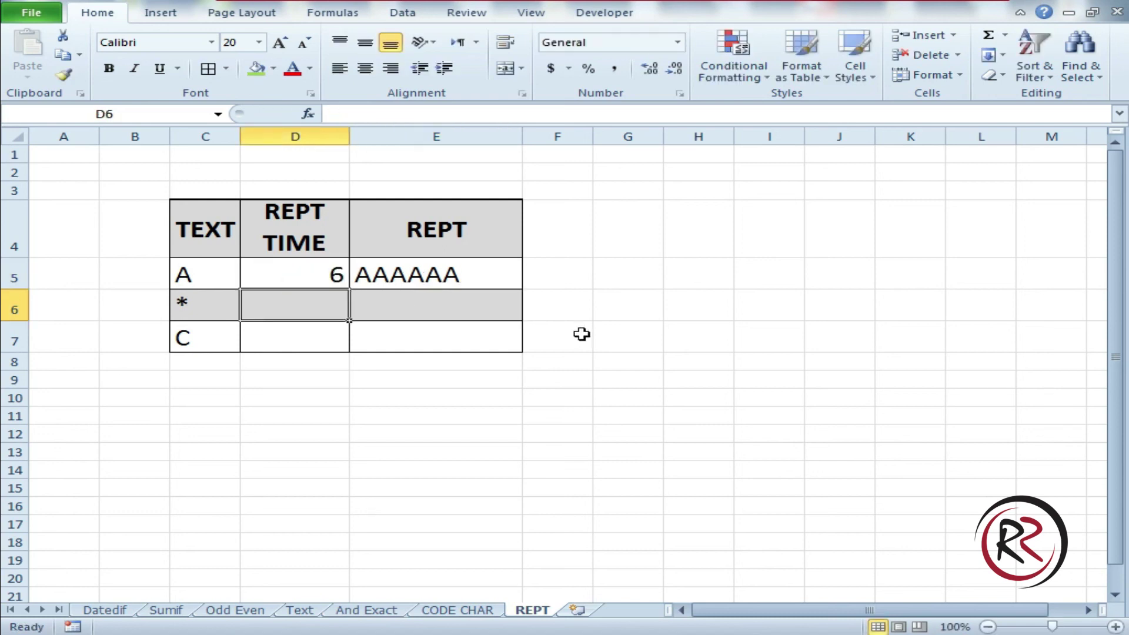
{"action": "left_click", "coordinate": [305, 267]}
{"action": "type", "text": "10"}
{"action": "key", "text": "Return"}
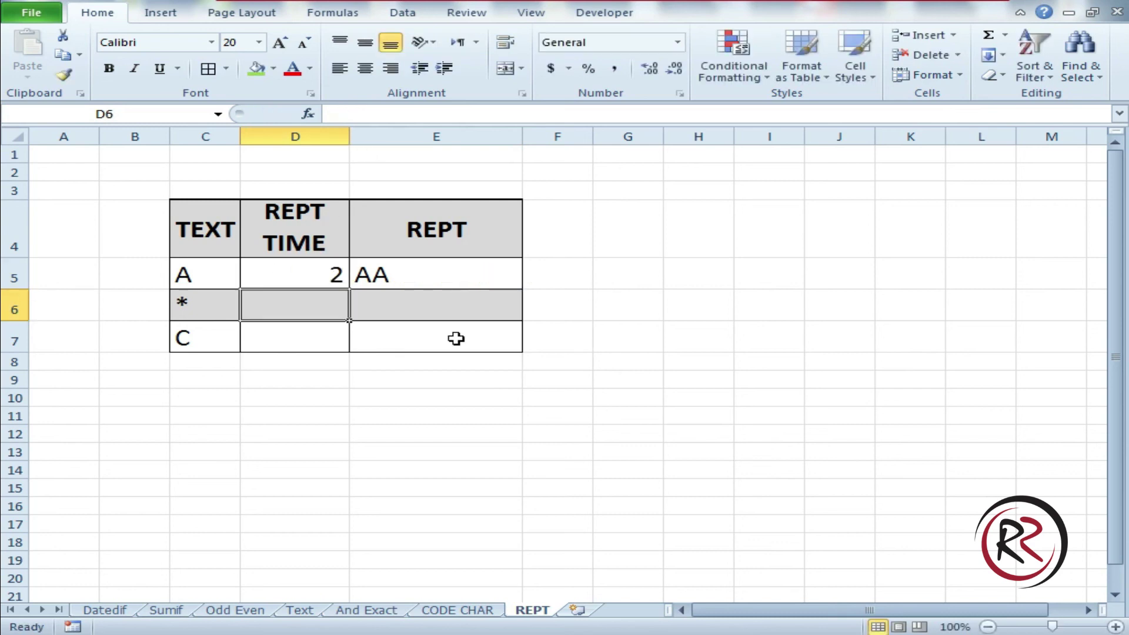
Step: Enter 5 as the repeat count for the asterisk in cell D6 and begin a REPT formula in cell E6
{"action": "type", "text": "5"}
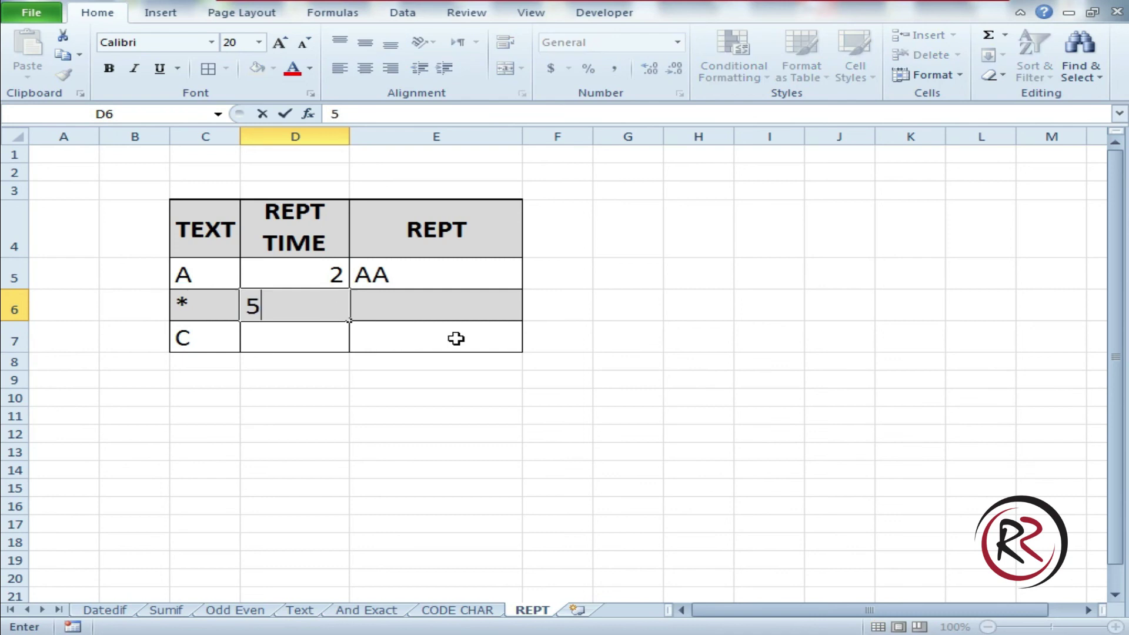
{"action": "key", "text": "Tab"}
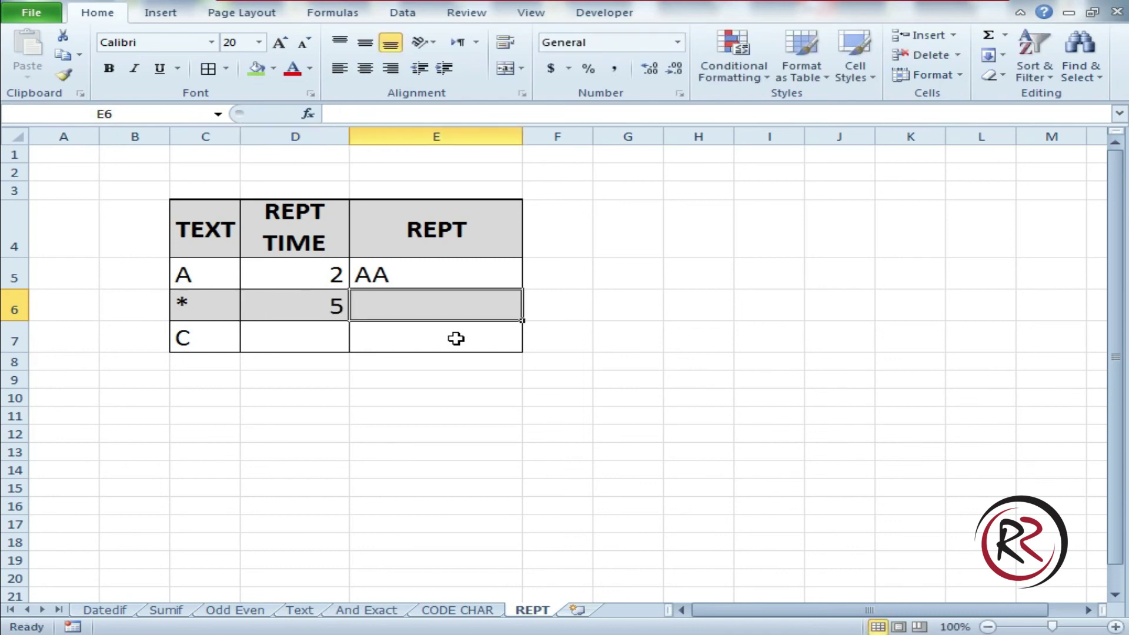
{"action": "type", "text": "=rept"}
{"action": "key", "text": "Tab"}
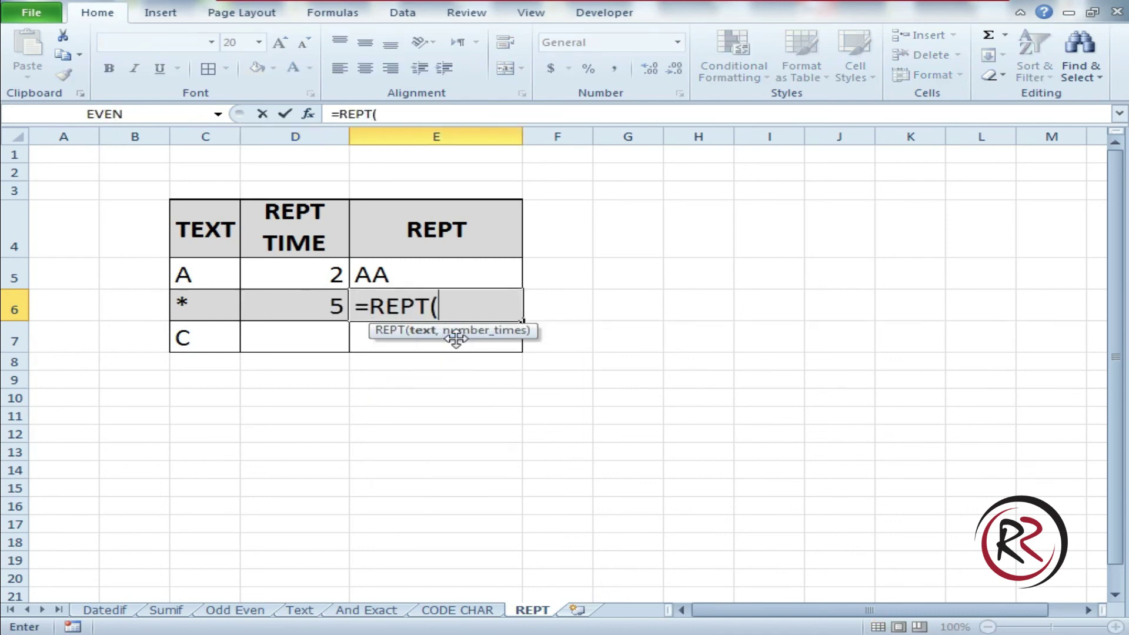
{"action": "left_click", "coordinate": [213, 302]}
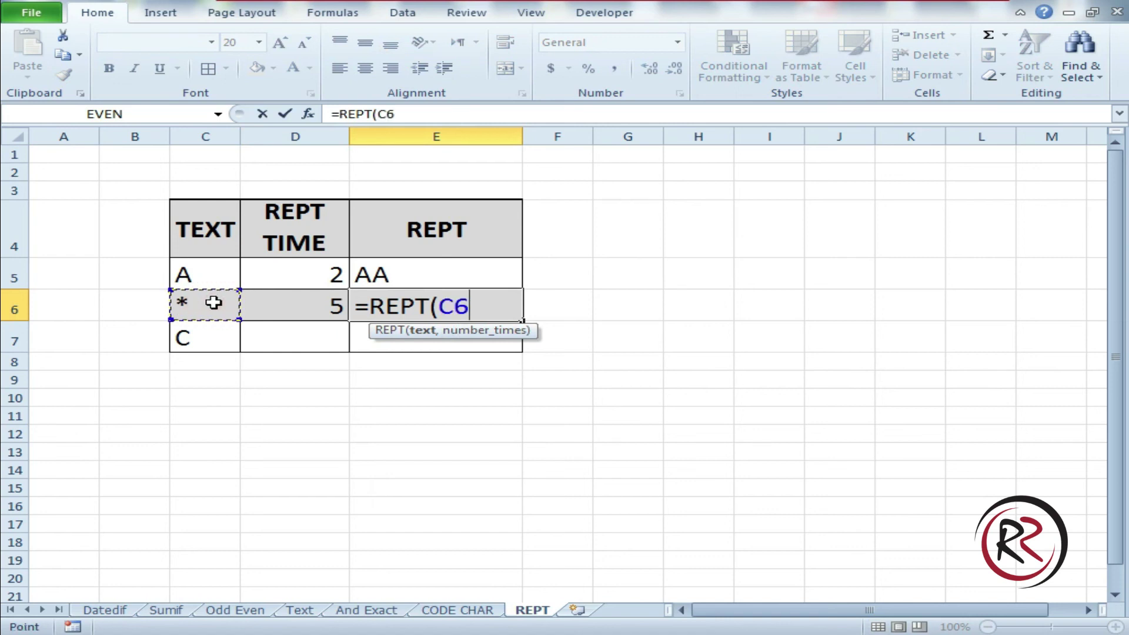
{"action": "key", "text": "BackSpace"}
{"action": "key", "text": "BackSpace"}
{"action": "key", "text": "BackSpace"}
{"action": "type", "text": "("}
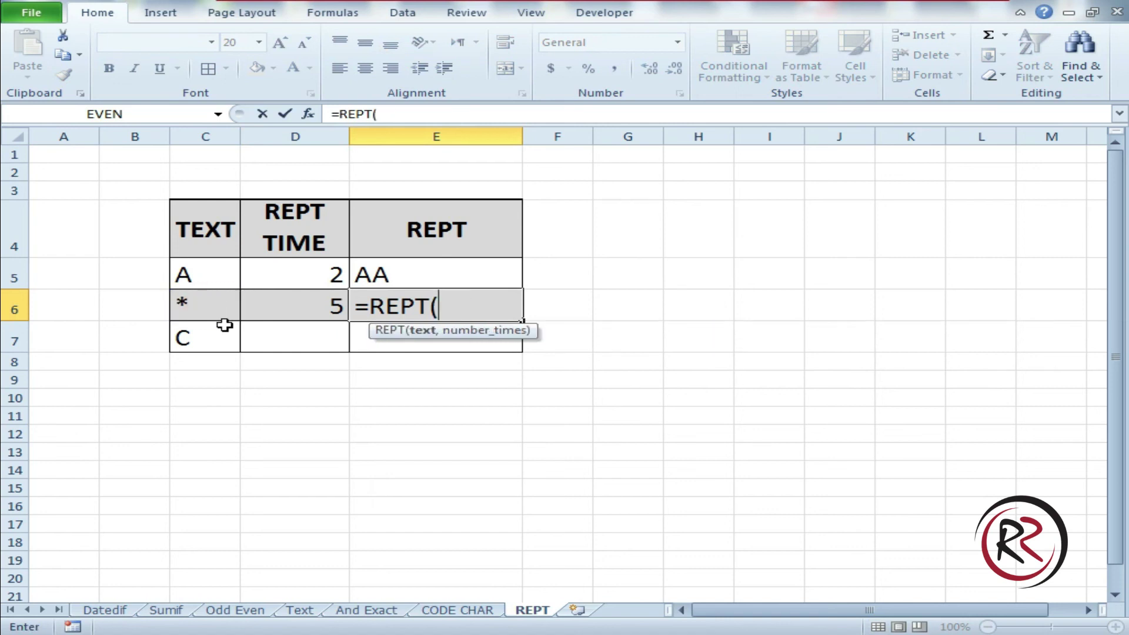
Step: Complete the formula in E6 as =REPT("*",D6), with the asterisk as literal text in quotation marks
{"action": "type", "text": "\"*\","}
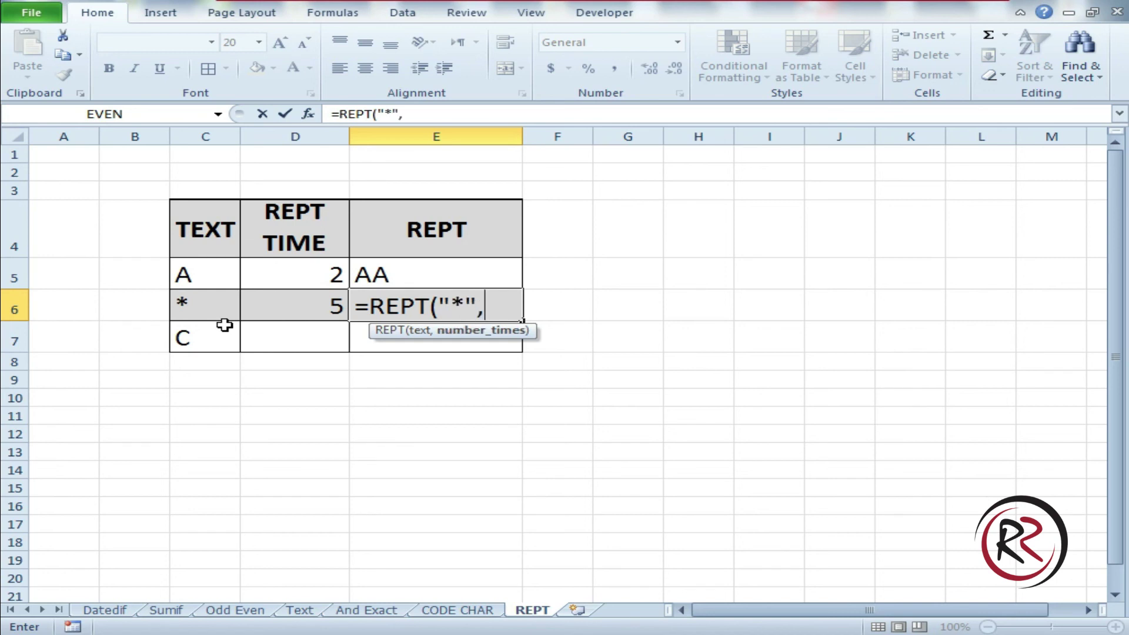
{"action": "type", "text": "5"}
{"action": "key", "text": "BackSpace"}
{"action": "left_click", "coordinate": [276, 304]}
{"action": "type", "text": ")"}
{"action": "key", "text": "Return"}
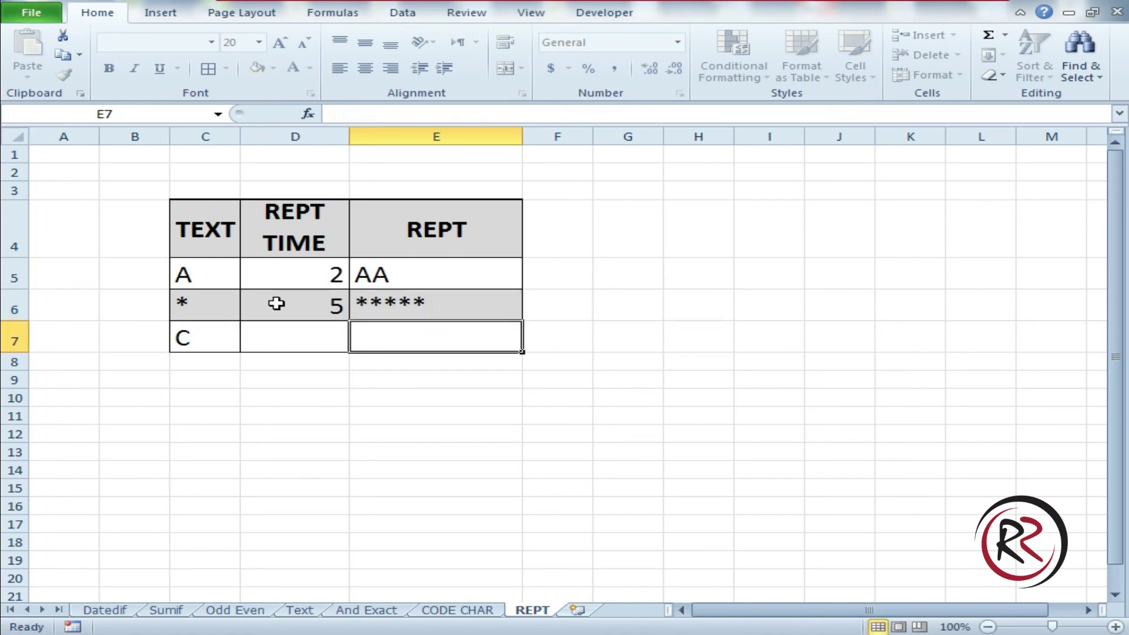